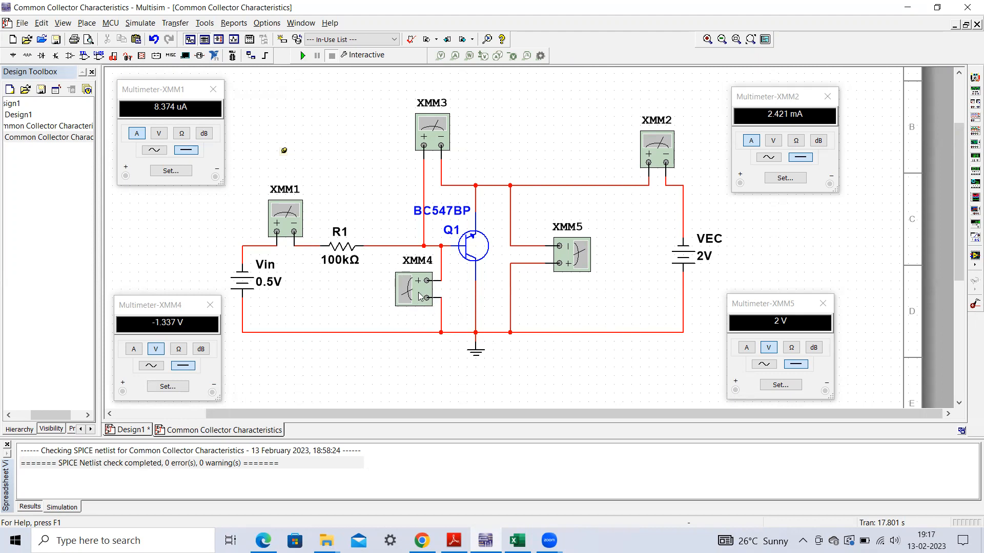
# - Open the XMM3 multimeter's readout and place it beside the instrument, above the transistor circuit
pyautogui.click(178, 310)
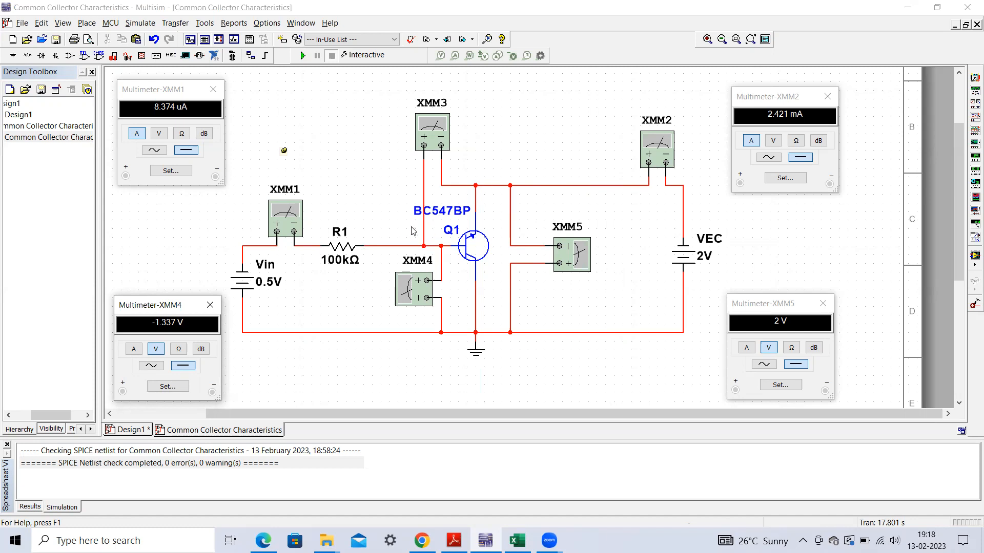
pyautogui.doubleClick(438, 130)
pyautogui.click(439, 130)
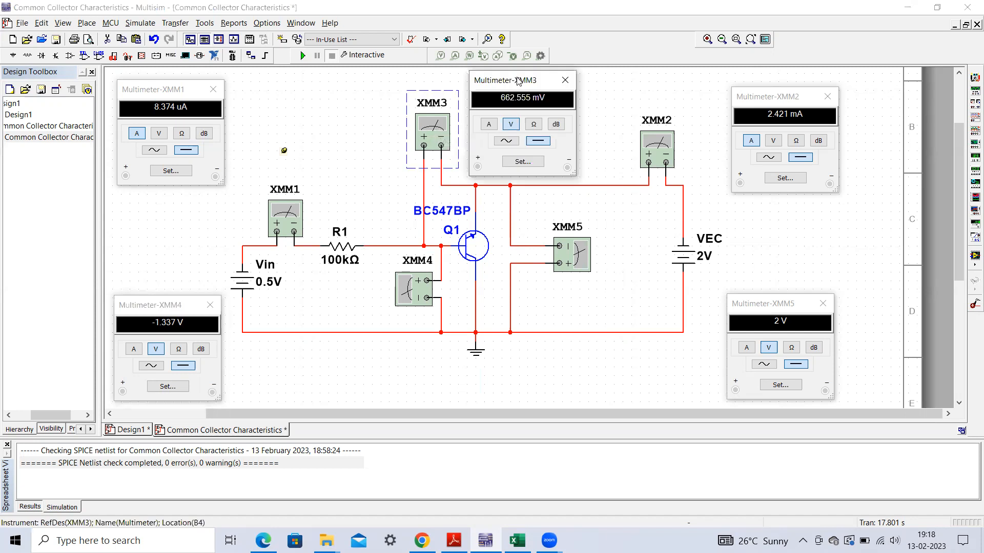
pyautogui.moveTo(518, 82); pyautogui.dragTo(535, 77)
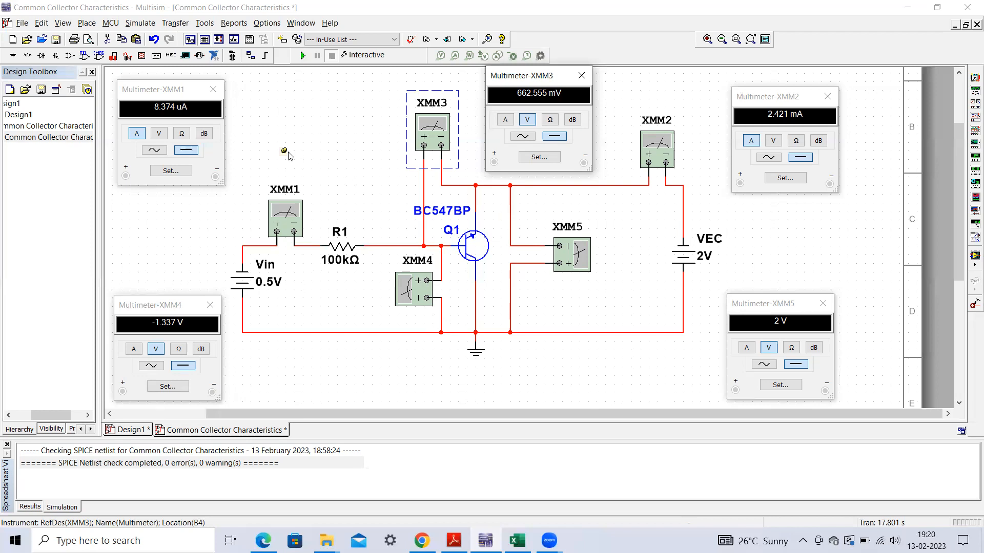
# - Read the schematic comment containing the VBC, VBE and VEC voltage equations
pyautogui.moveTo(286, 152)
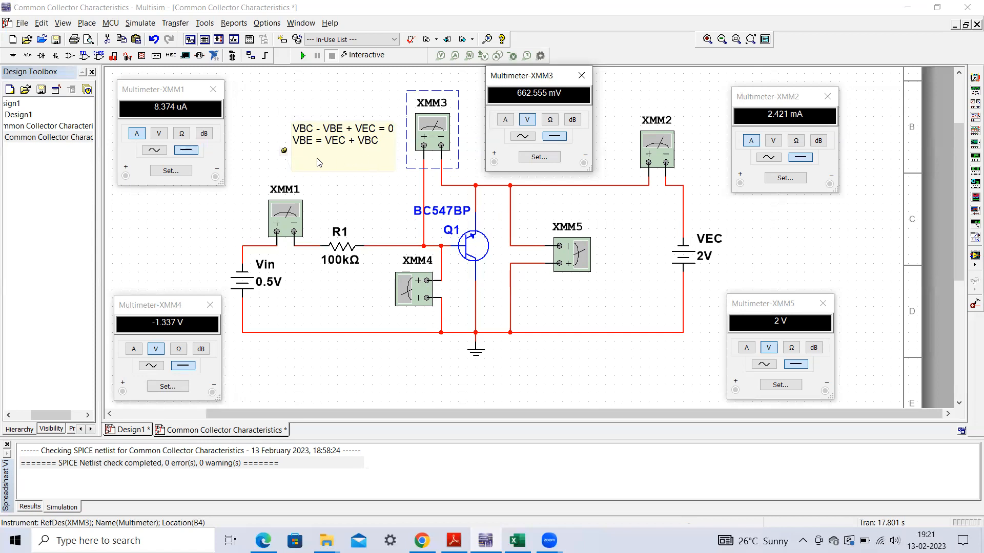
pyautogui.click(283, 151)
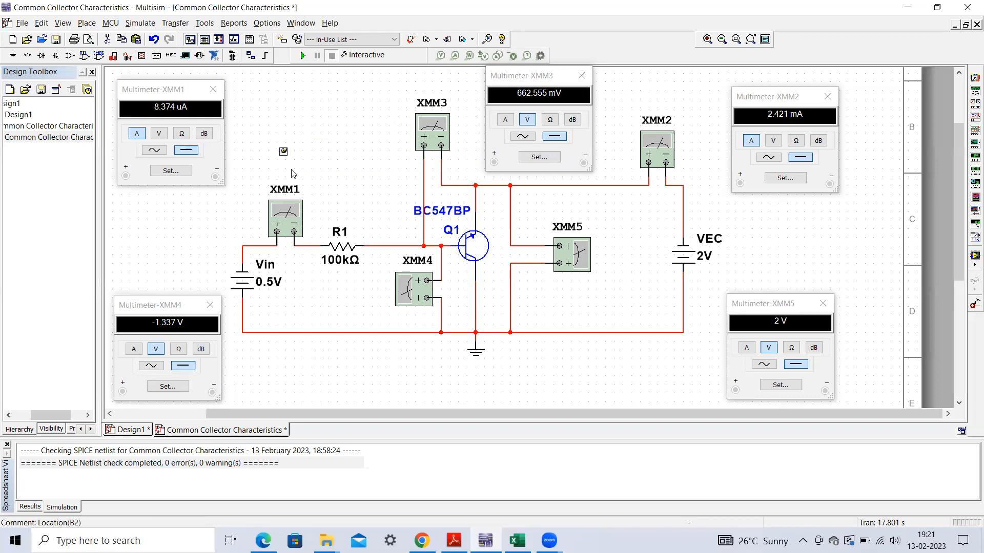
pyautogui.moveTo(284, 152)
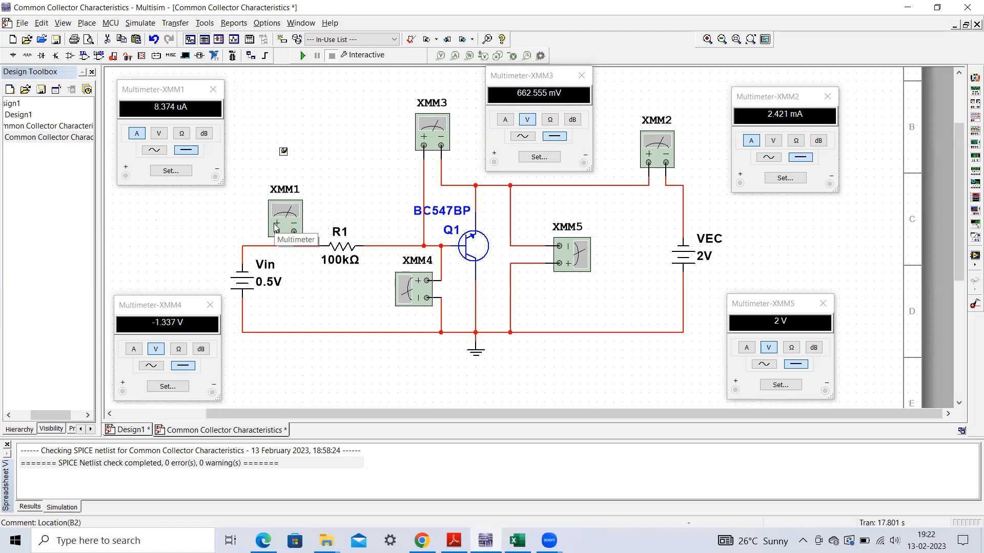
pyautogui.click(165, 92)
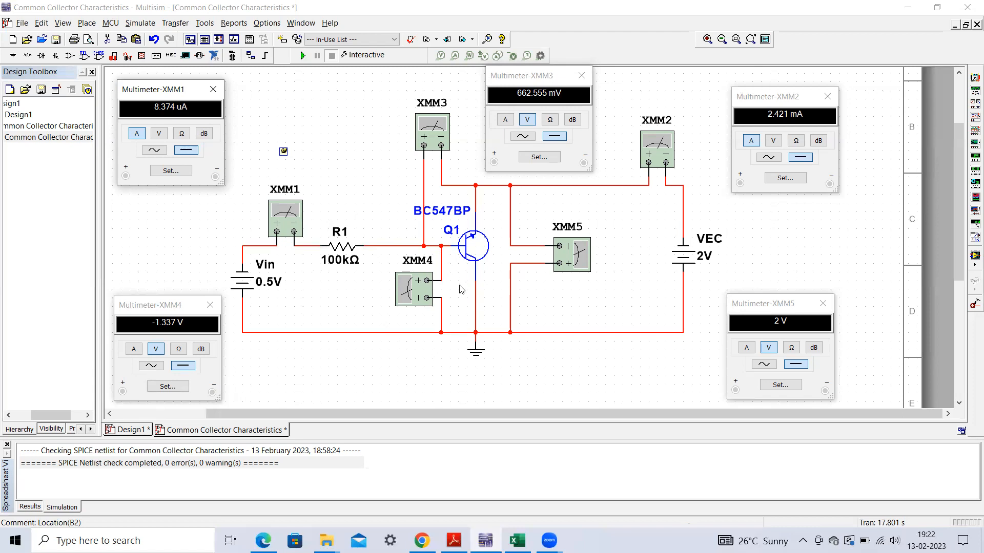
# - Compare the circuit's sources with the common collector input characteristics table in the Excel workbook VI Characteristic
pyautogui.click(517, 541)
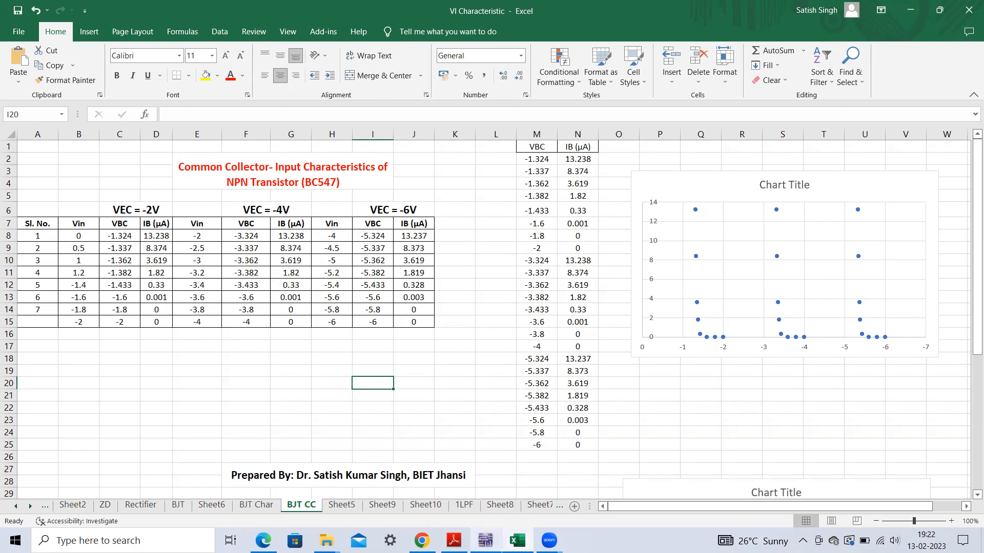
pyautogui.click(485, 540)
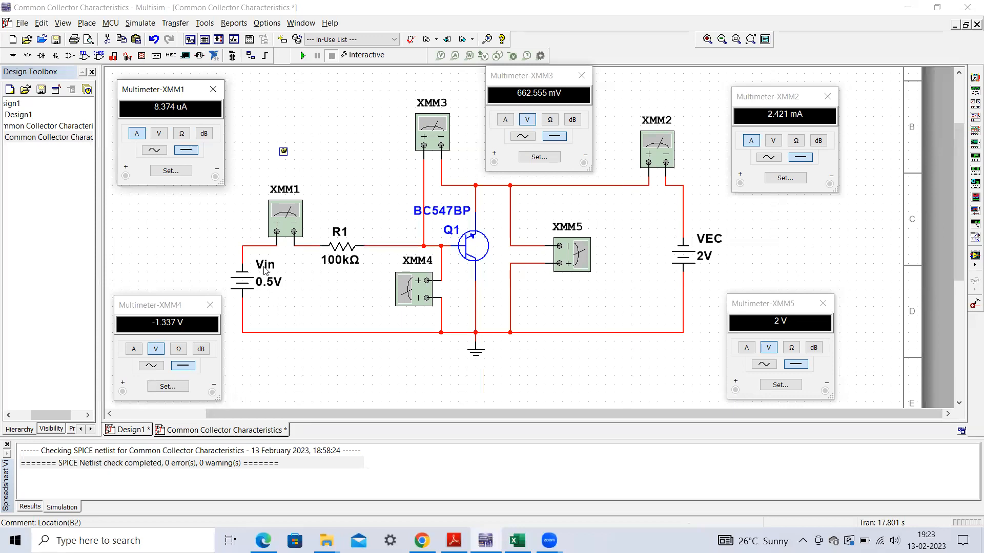
pyautogui.click(517, 540)
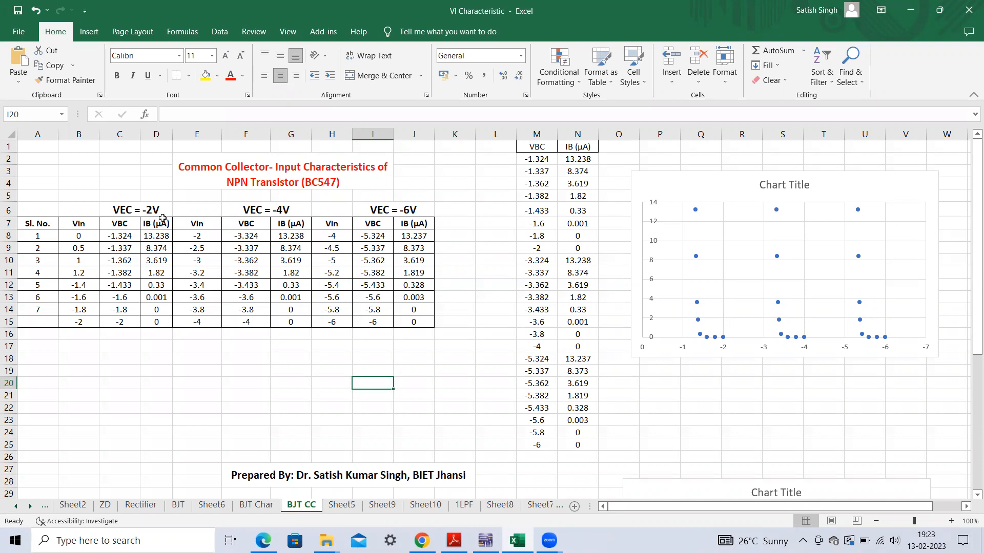
# - Switch back to Multisim, set the Vin source's voltage to 0 V and run the simulation
pyautogui.click(485, 540)
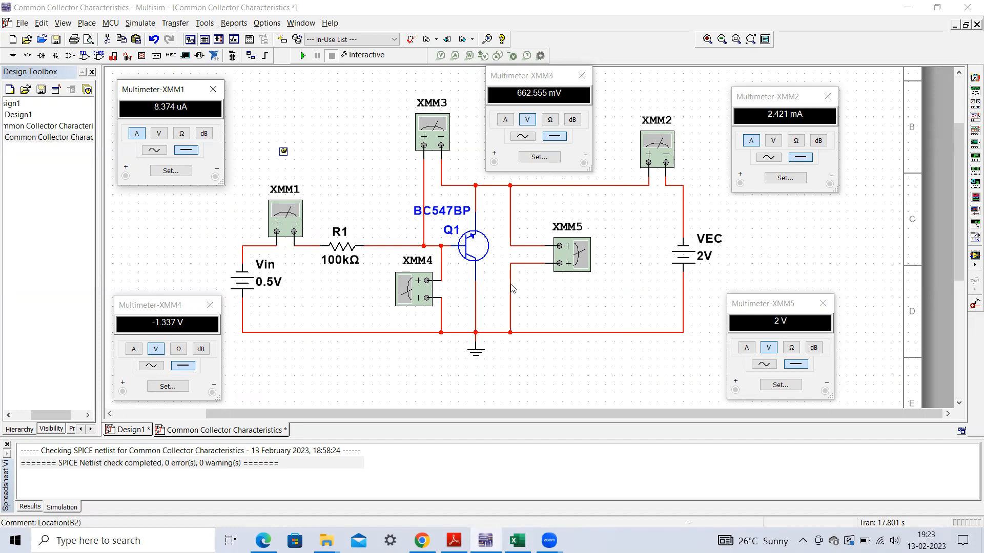
pyautogui.doubleClick(267, 286)
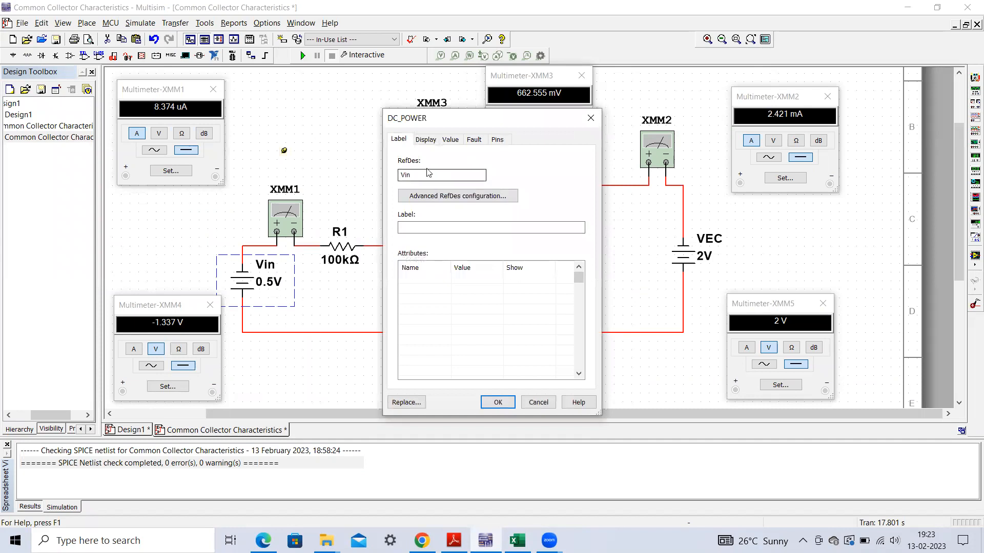
pyautogui.click(450, 140)
pyautogui.click(541, 159)
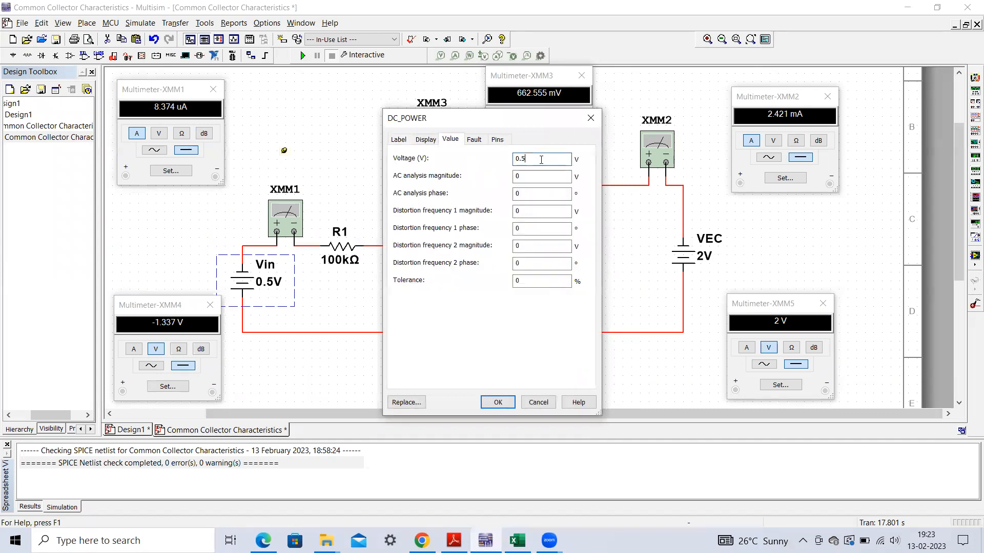
pyautogui.write('0')
pyautogui.click(498, 402)
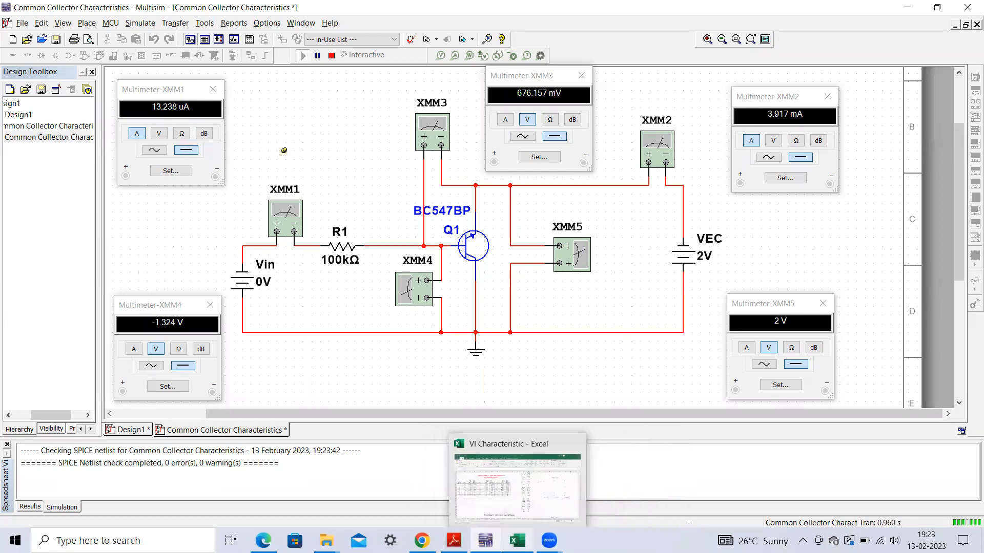
# - Compare the simulated VBC and IB readings with the 0 V row of the VEC = -2V table in Excel
pyautogui.click(517, 540)
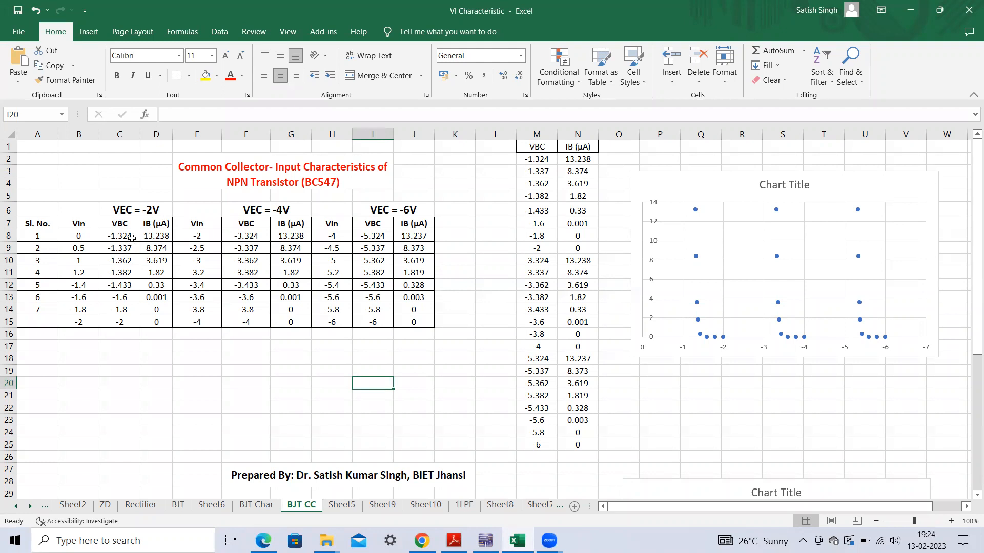
pyautogui.click(485, 541)
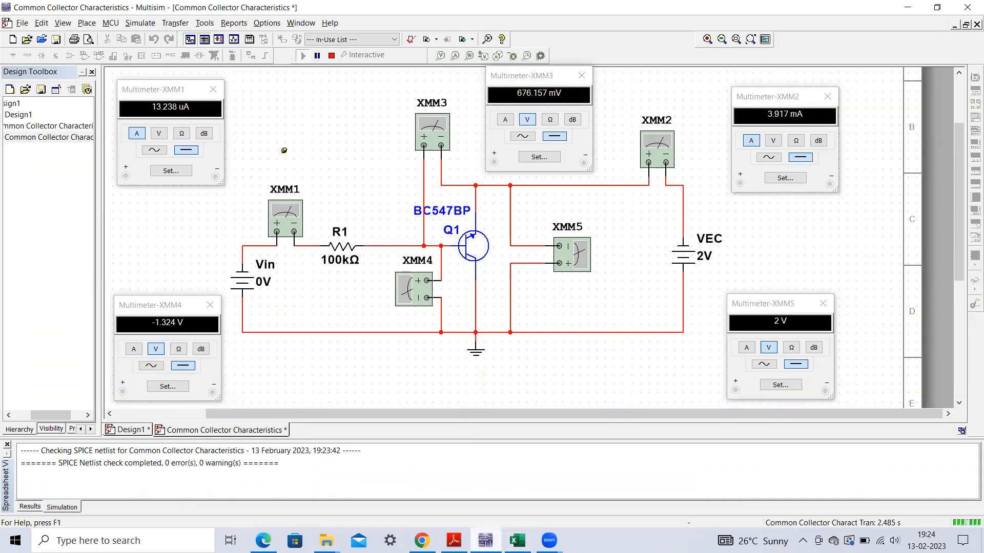
pyautogui.click(164, 315)
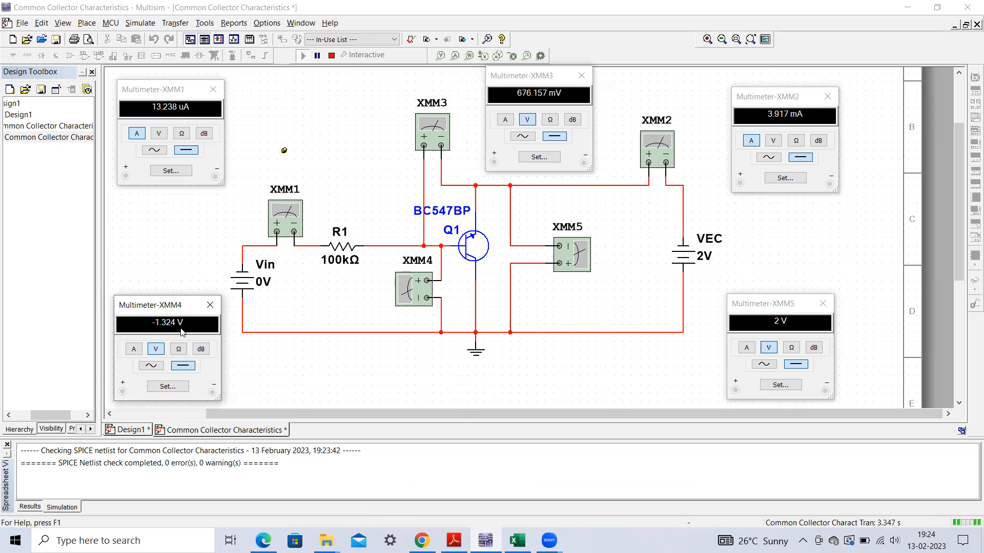
pyautogui.click(517, 540)
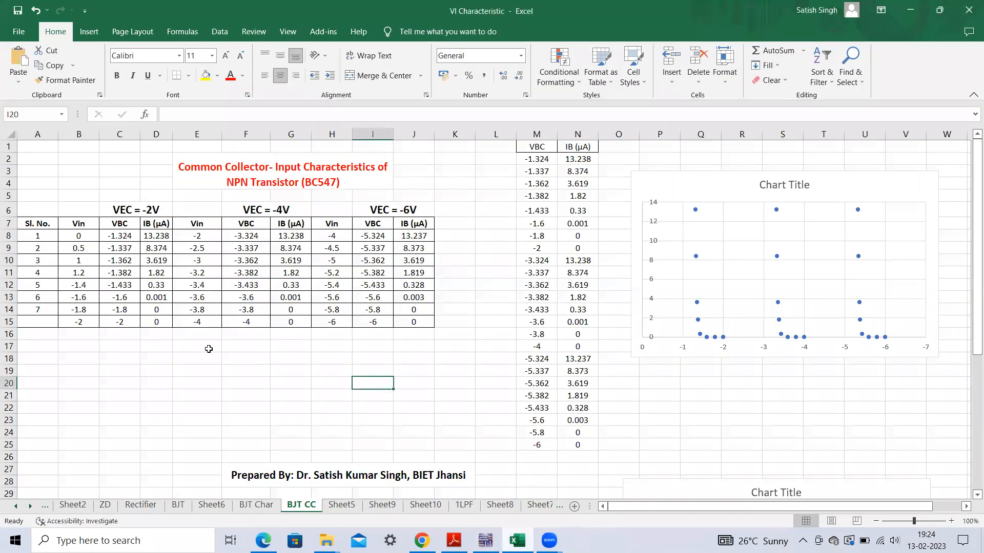
pyautogui.moveTo(83, 236); pyautogui.dragTo(156, 237)
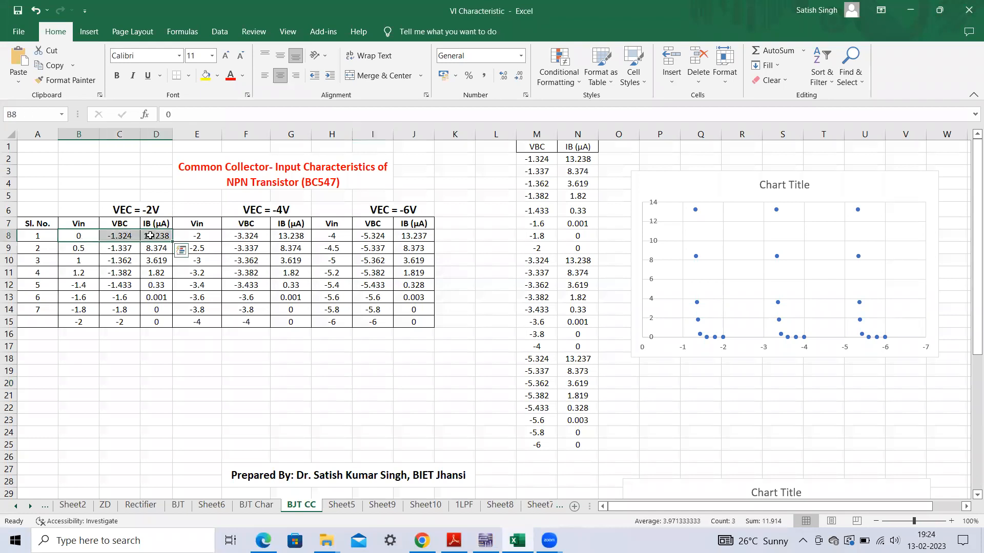
pyautogui.click(113, 330)
pyautogui.click(85, 250)
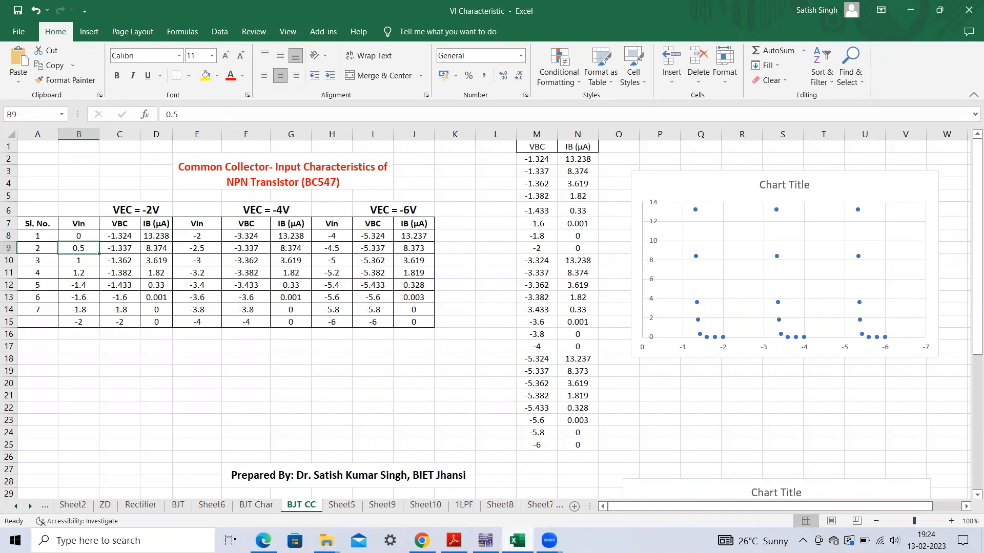
# - Stop the simulation in Multisim and set the Vin source's voltage to 0.5 V
pyautogui.click(485, 541)
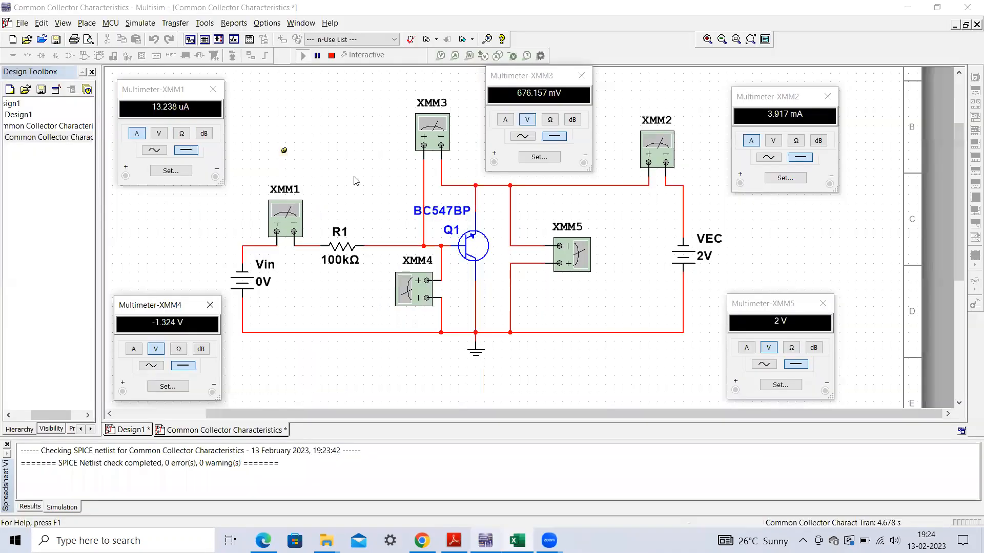
pyautogui.click(332, 55)
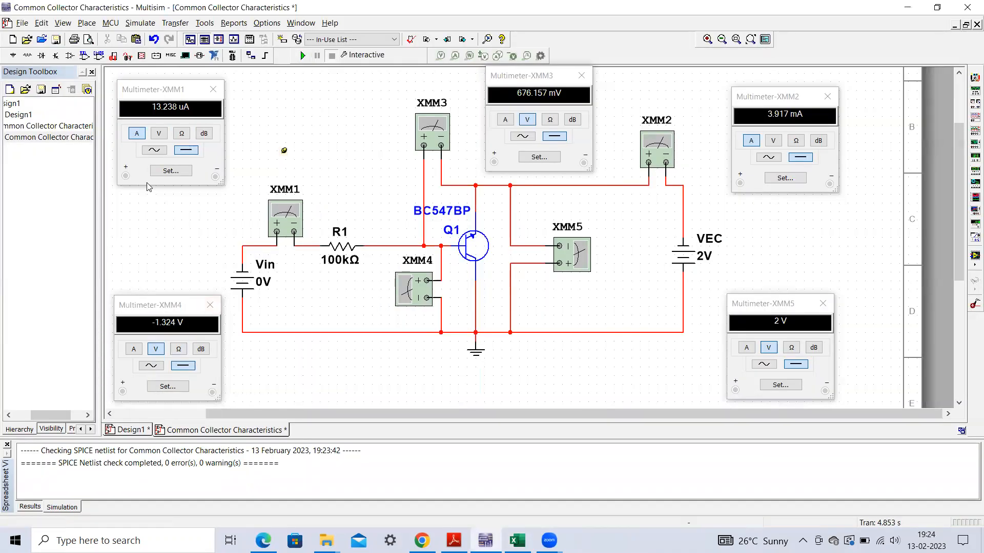
pyautogui.doubleClick(259, 290)
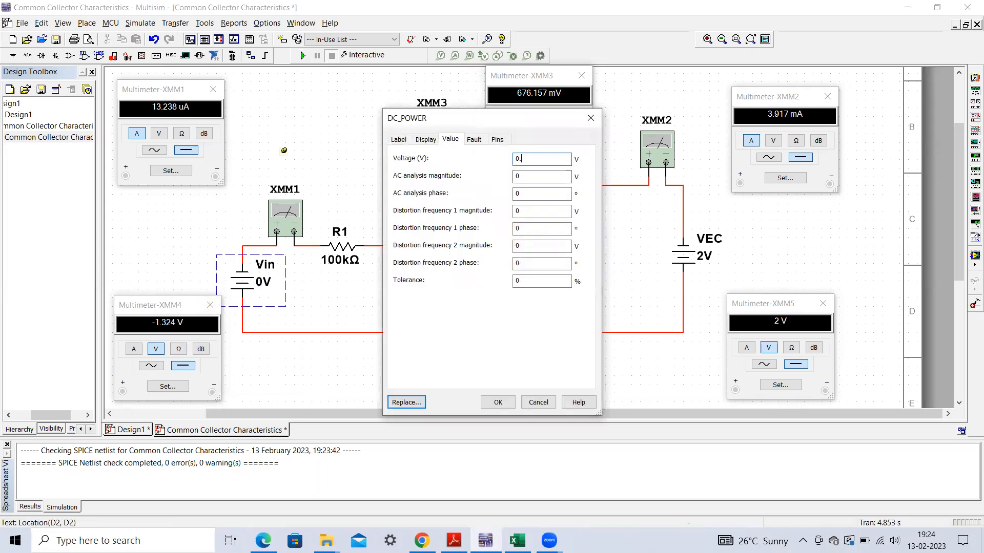
pyautogui.write('0.5')
pyautogui.click(500, 402)
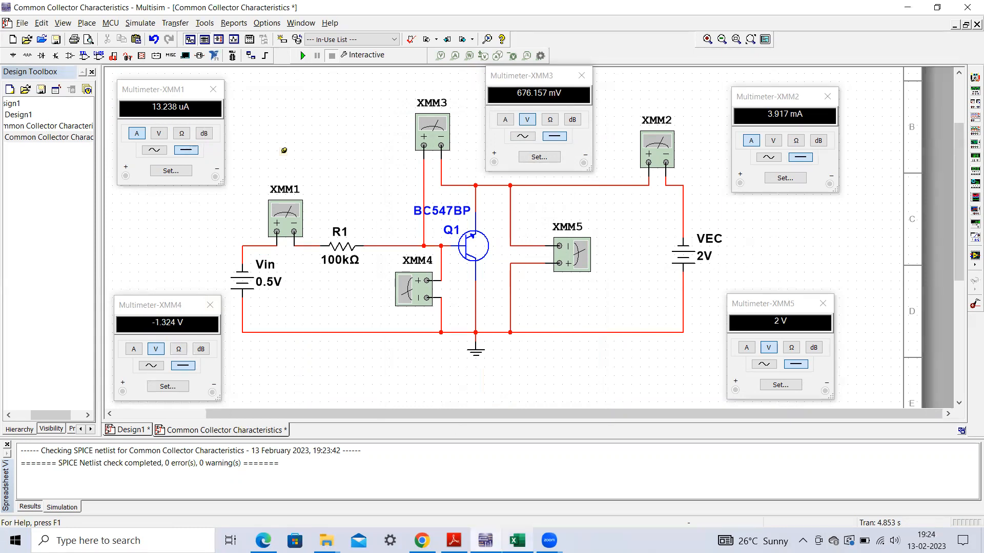
# - Run the simulation in Multisim and check its readings against the 0.5 V row of the VEC = -2V table in Excel
pyautogui.click(517, 540)
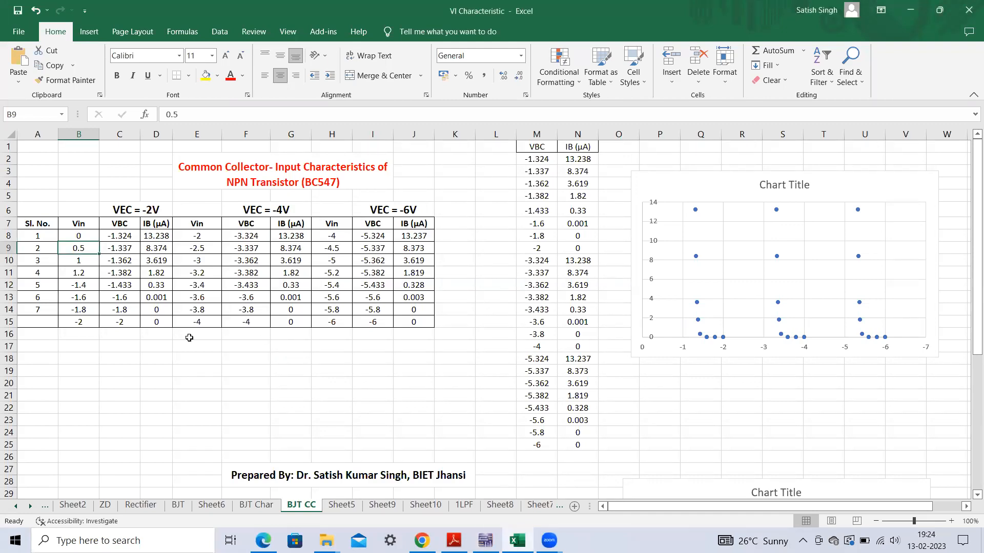
pyautogui.click(487, 540)
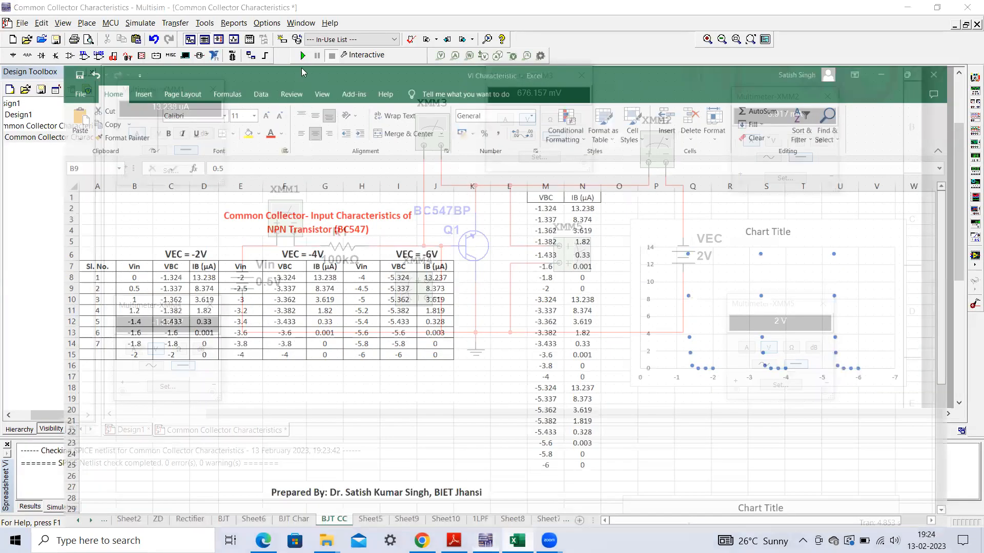
pyautogui.click(302, 55)
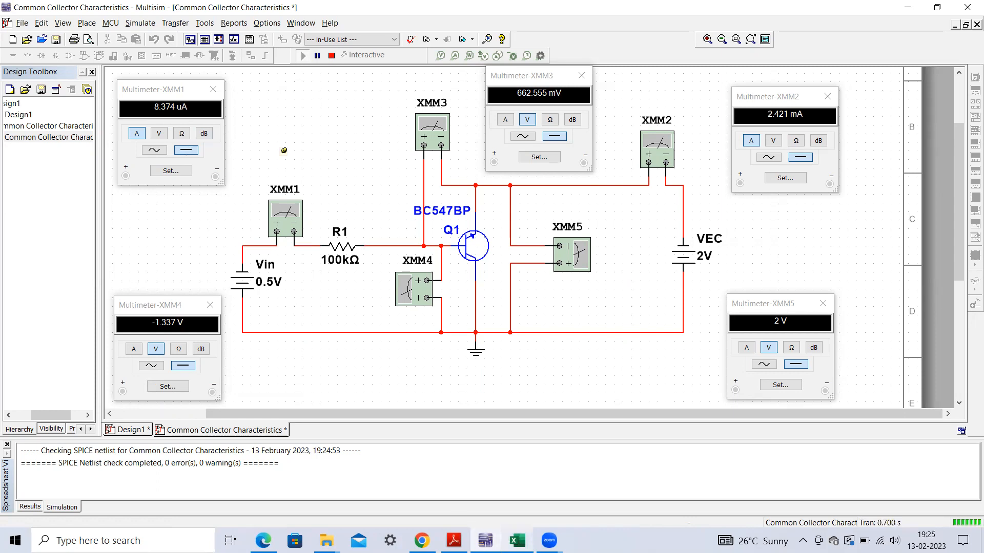
pyautogui.click(517, 540)
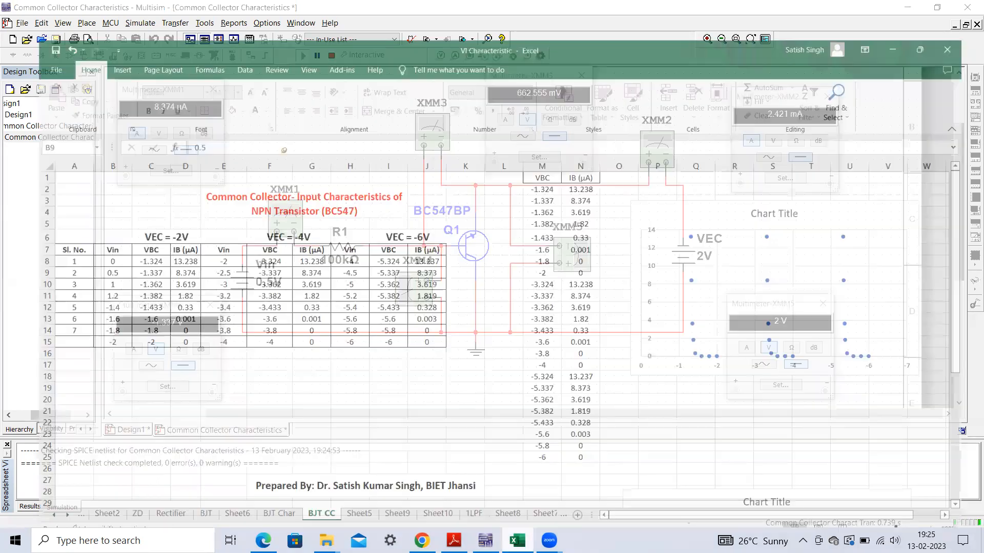
pyautogui.click(167, 253)
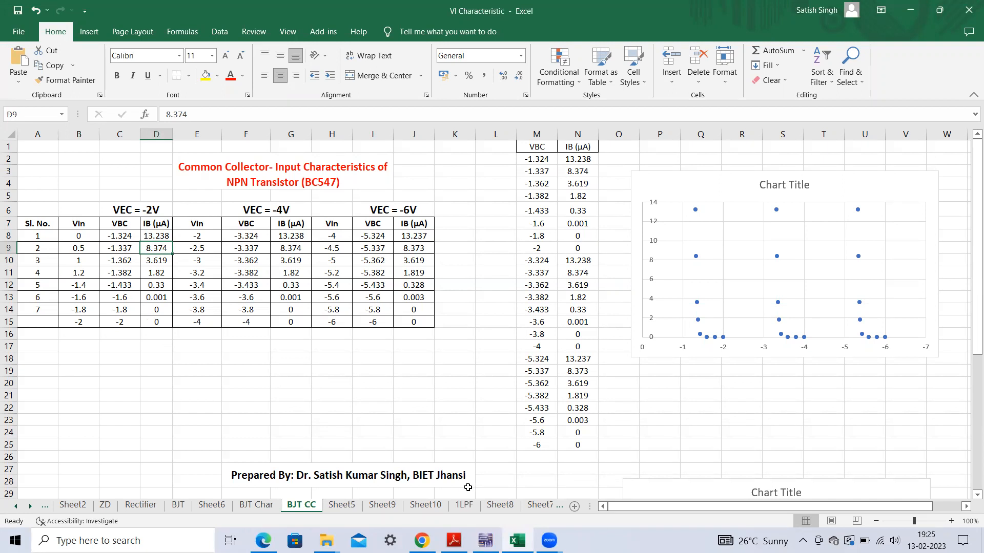
# - Stop the Multisim simulation and select the -1.4 V row of the VEC = -2V table in Excel
pyautogui.hotkey('alt', 'Tab')
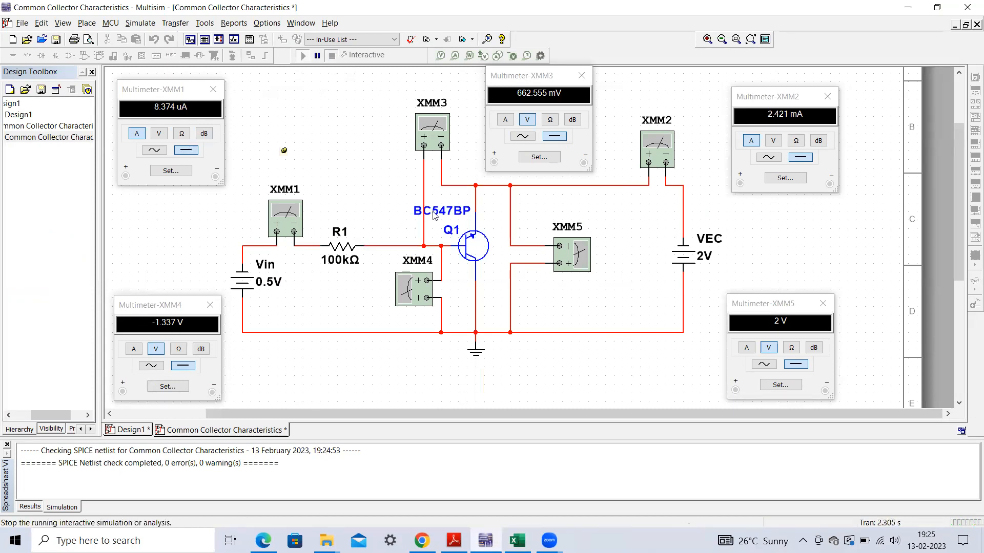
pyautogui.click(331, 55)
pyautogui.hotkey('alt', 'Tab')
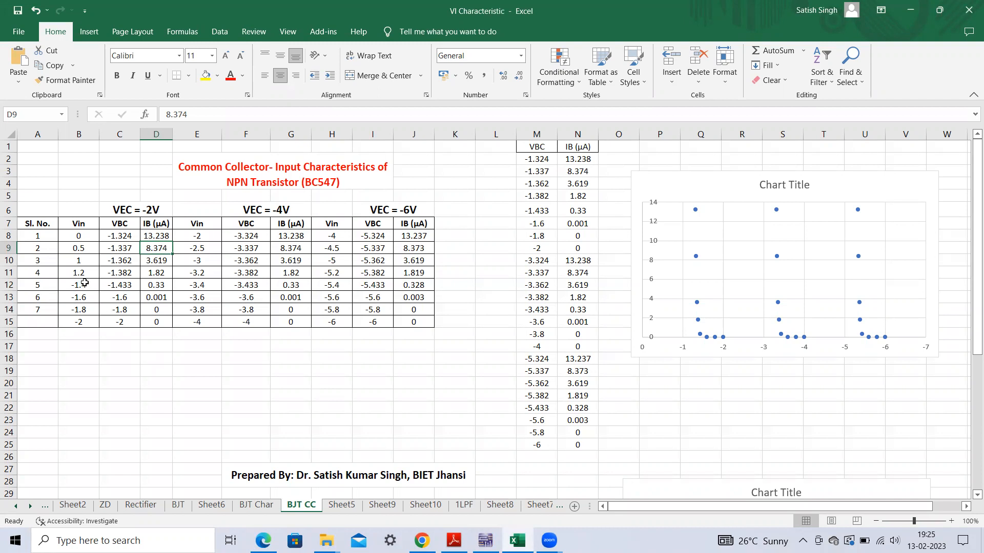
pyautogui.moveTo(84, 285); pyautogui.dragTo(156, 290)
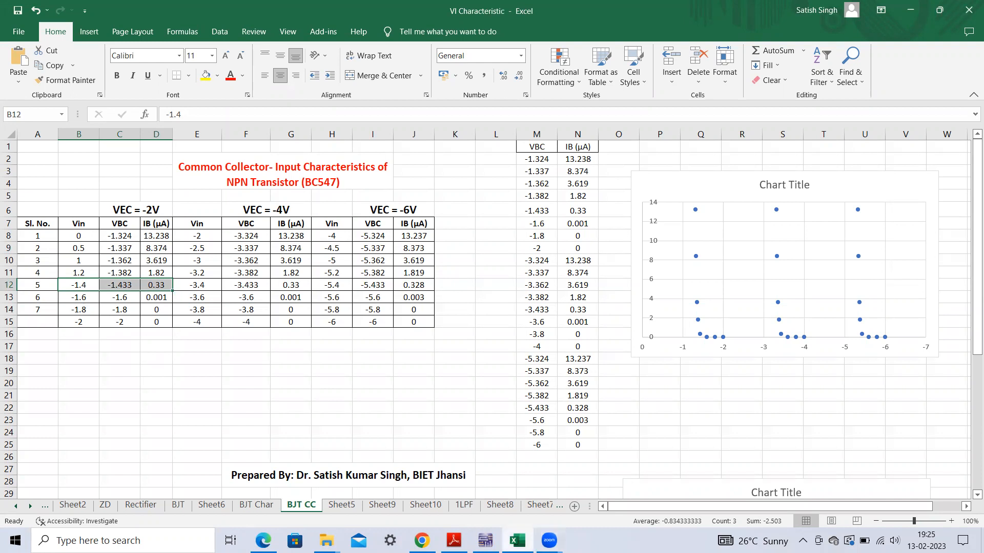
# - Set the Vin source to 0 V in Multisim, and run and stop the simulation for that input voltage
pyautogui.hotkey('alt', 'Tab')
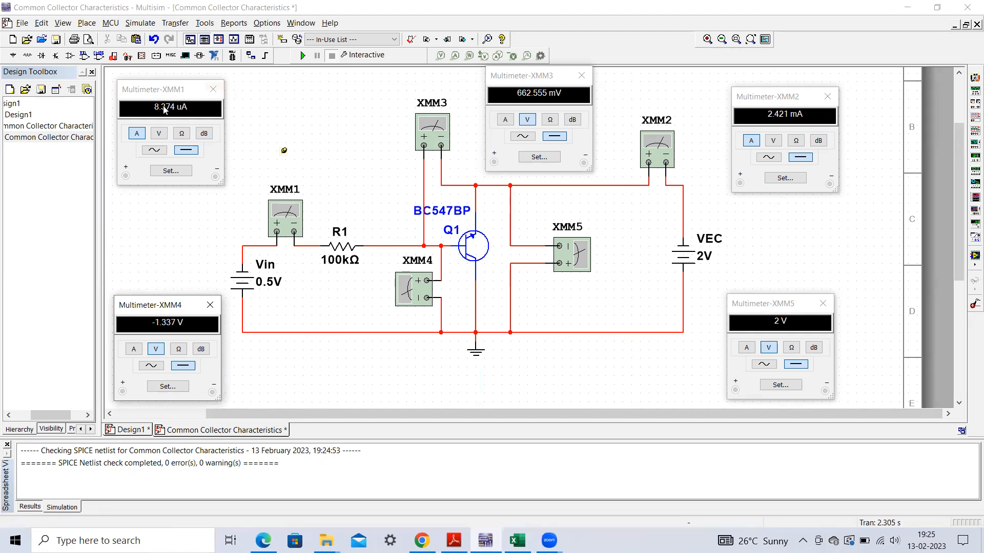
pyautogui.doubleClick(273, 295)
pyautogui.write('0')
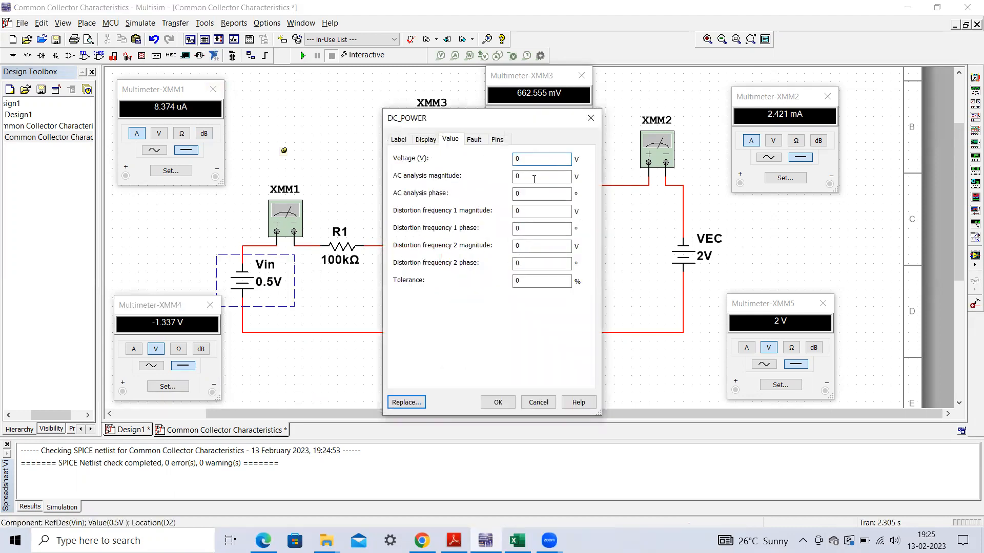
pyautogui.click(497, 402)
pyautogui.click(303, 56)
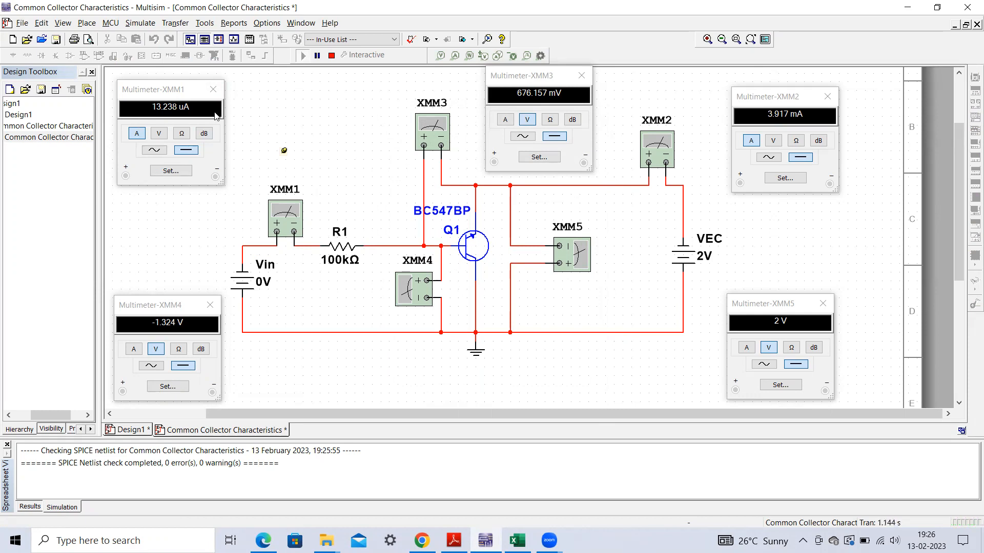
pyautogui.click(331, 55)
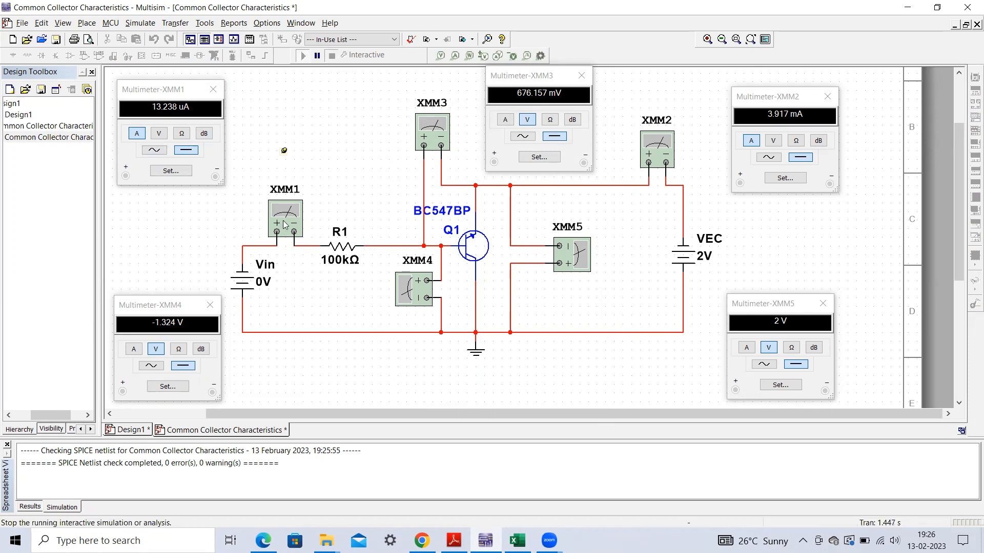
# - Consult the VEC = -2V table in Excel and set the Vin source's voltage to -1.4 V in Multisim
pyautogui.doubleClick(265, 284)
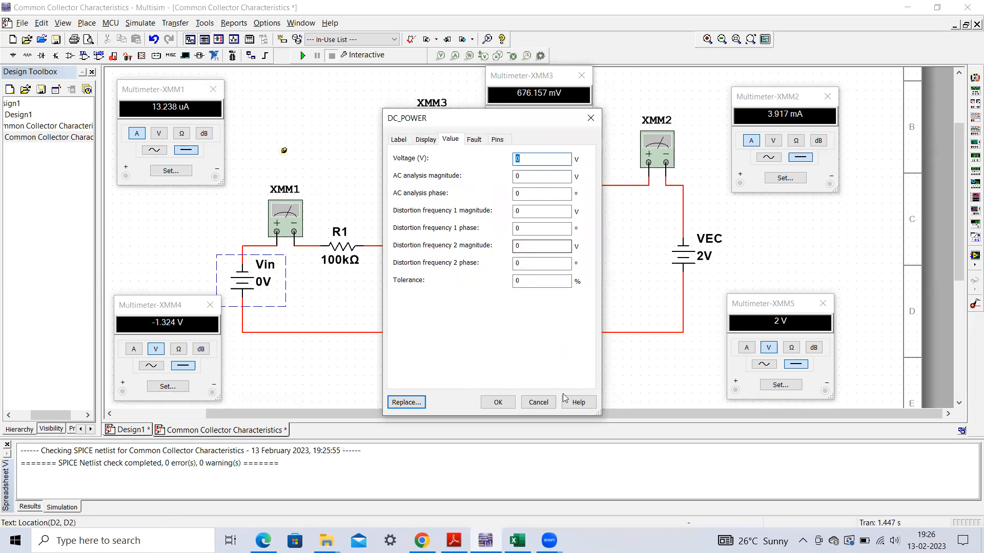
pyautogui.click(518, 540)
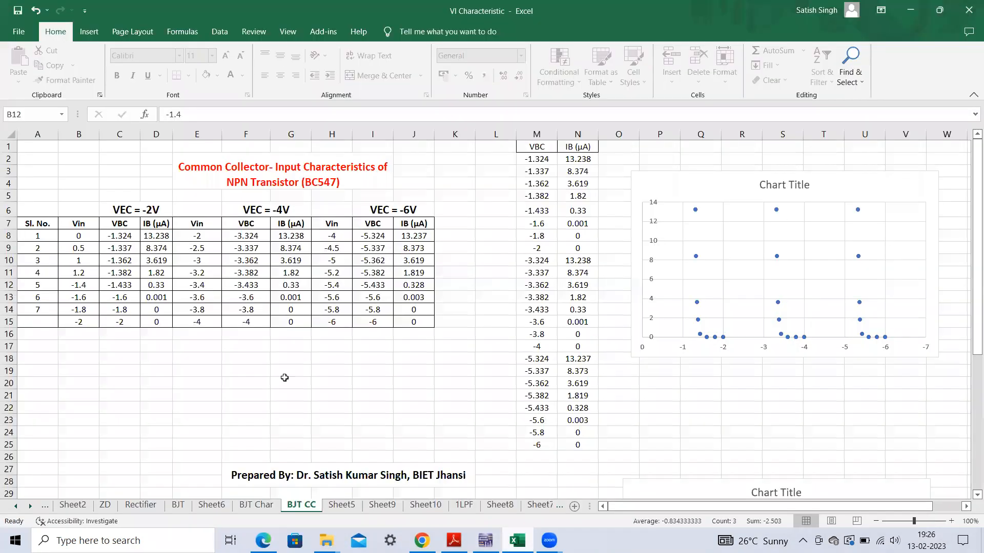
pyautogui.click(87, 366)
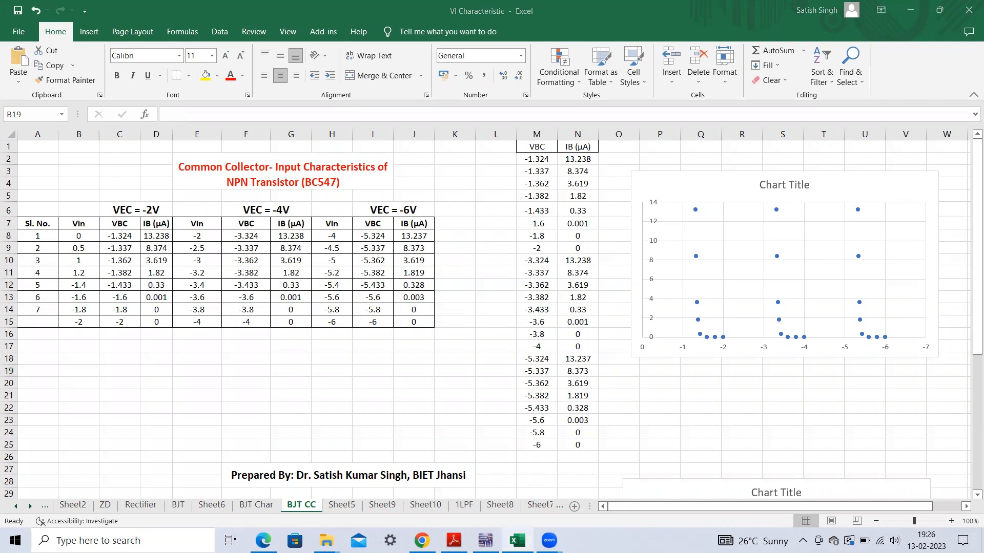
pyautogui.click(517, 541)
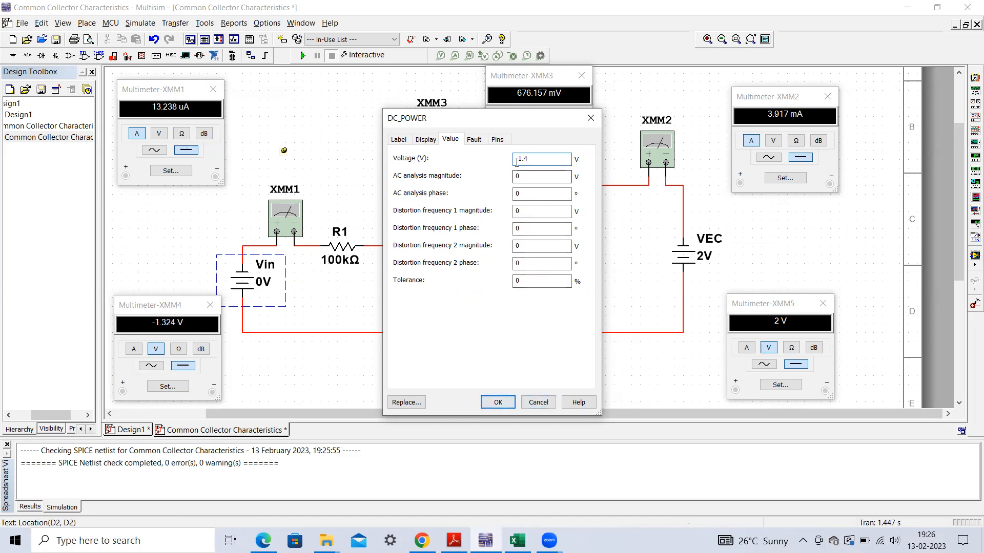
pyautogui.click(497, 402)
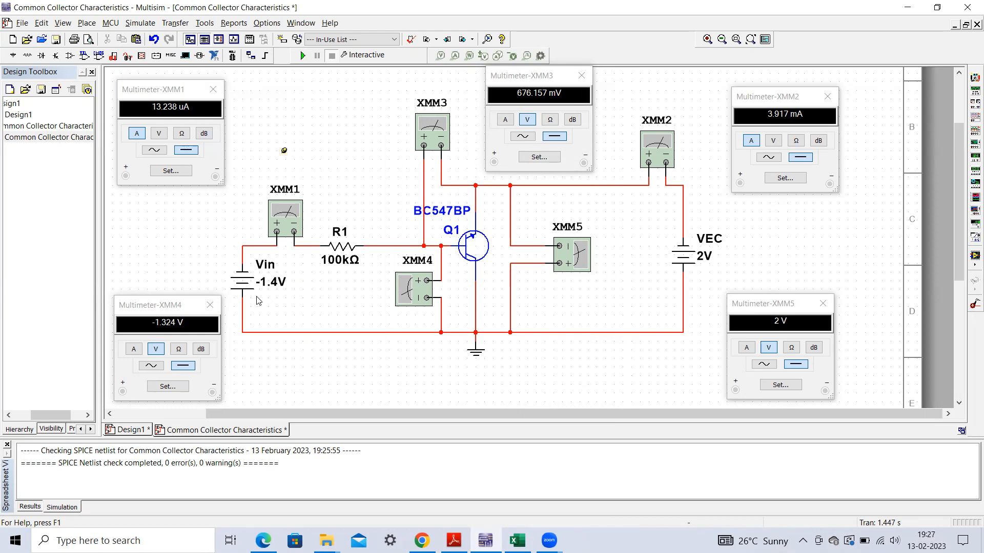
# - Run the simulation at a Vin of -1.4 V and compare the meter readings with the VEC = -2V table in Excel
pyautogui.click(302, 55)
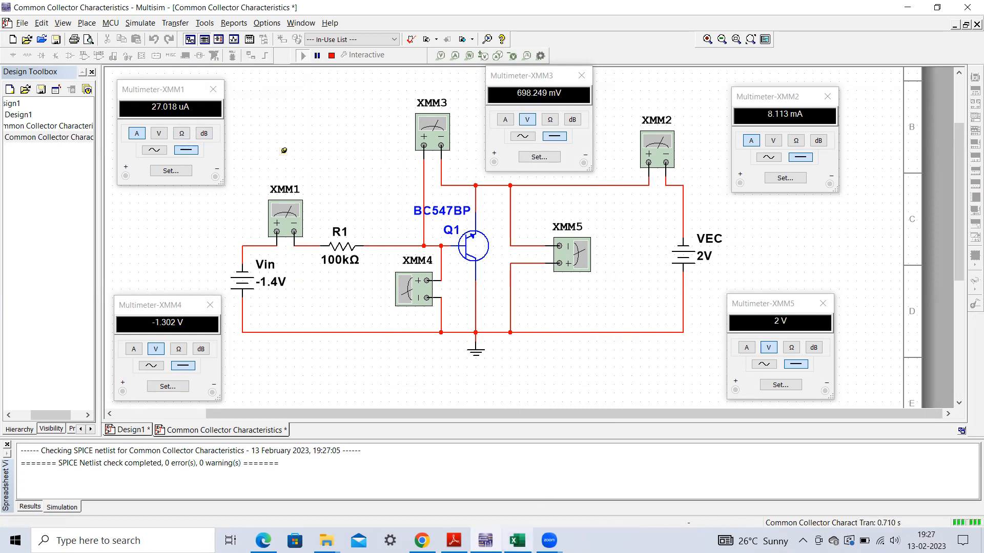
pyautogui.click(517, 541)
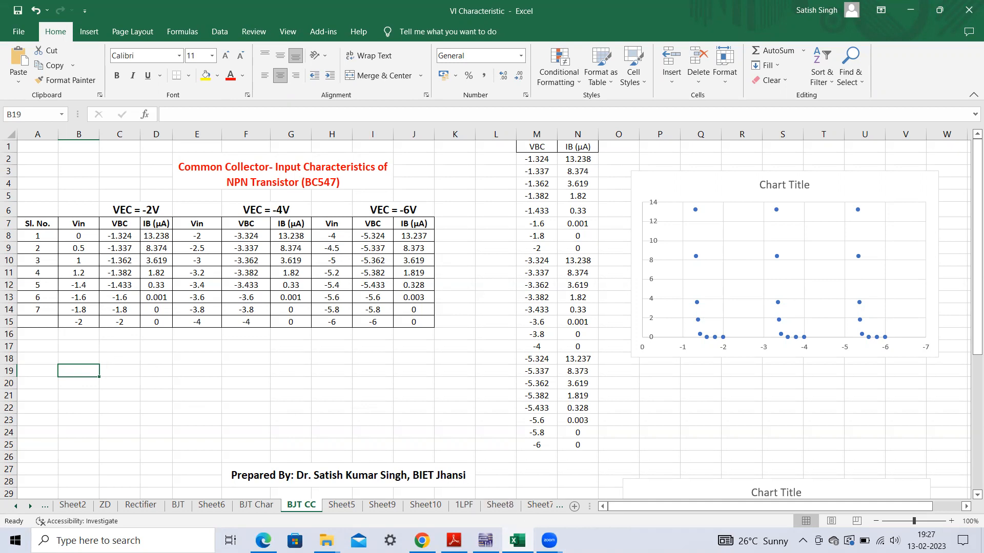
pyautogui.click(518, 541)
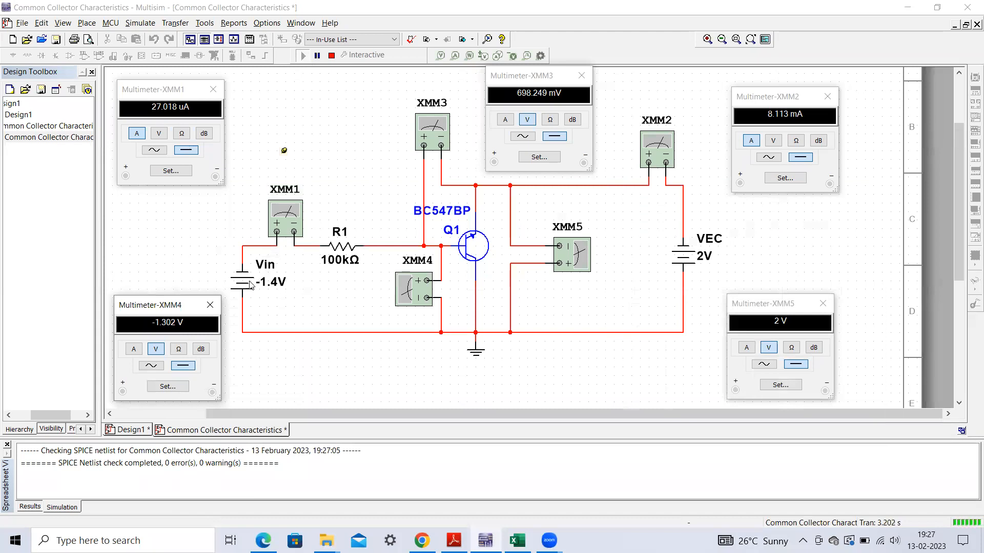
# - Stop the Multisim simulation and remove the minus sign from the Vin source's voltage, making it 1.4 V
pyautogui.click(331, 55)
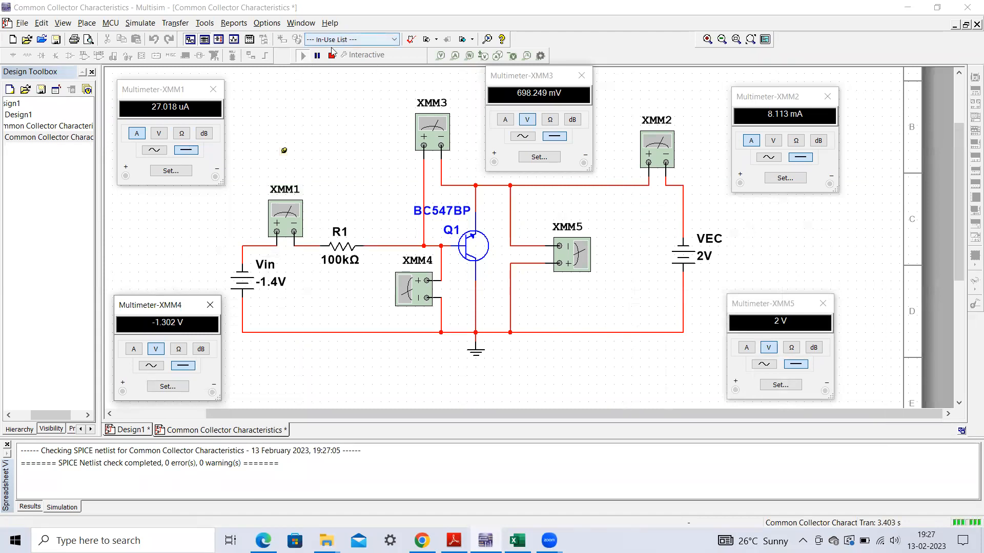
pyautogui.doubleClick(274, 292)
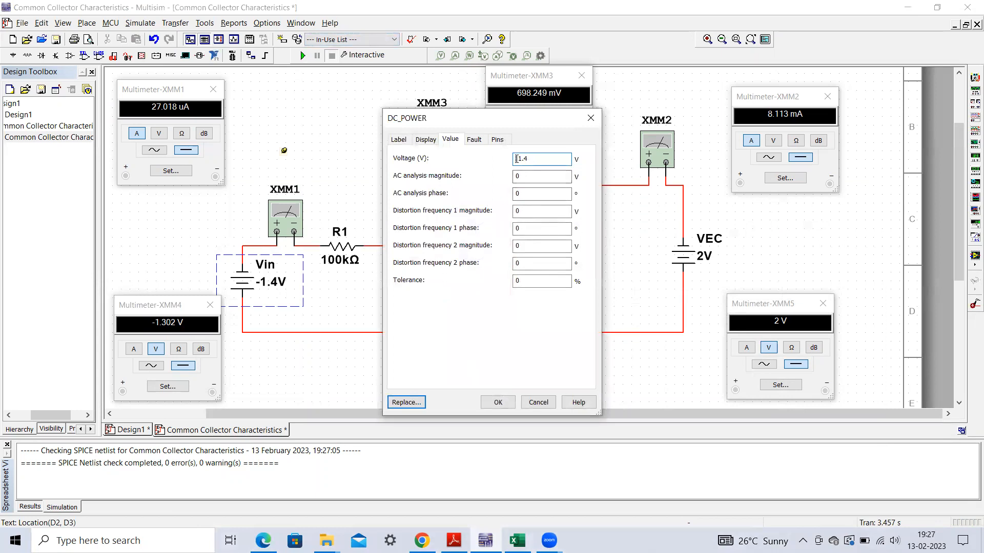
pyautogui.click(516, 159)
pyautogui.press('BackSpace')
pyautogui.click(498, 403)
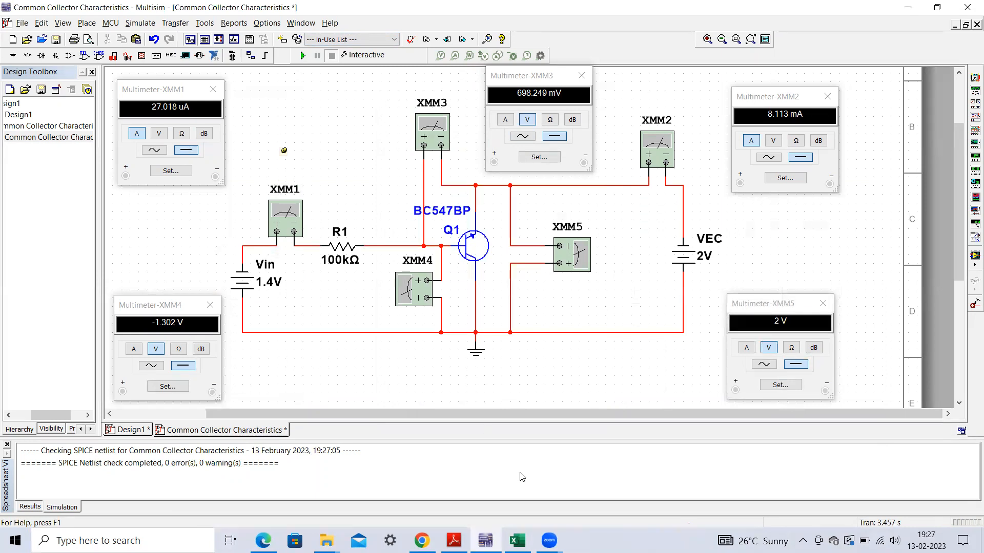
# - Run the simulation in Multisim and check the VBC and IB readings against the -1.4 V row of the VEC = -2V table in Excel
pyautogui.click(517, 542)
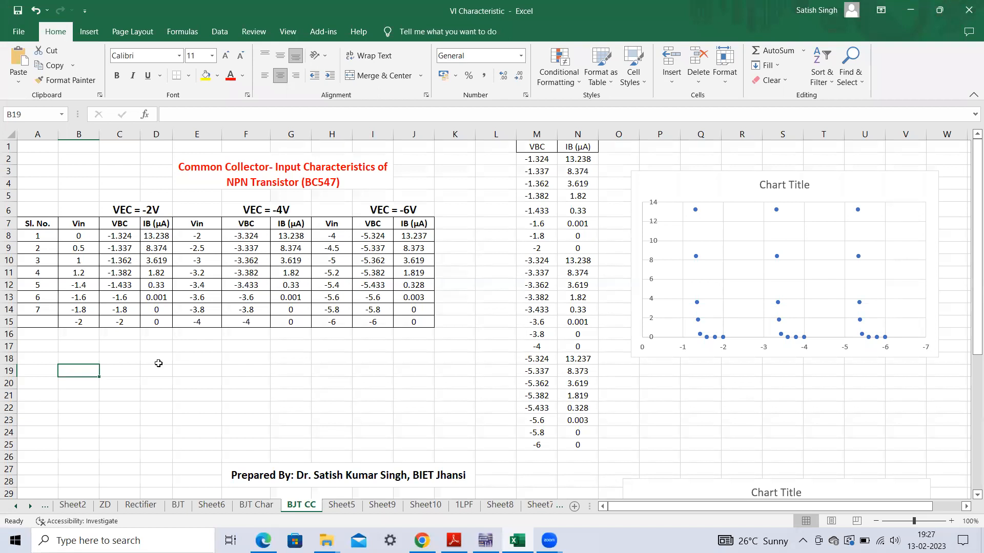
pyautogui.click(485, 541)
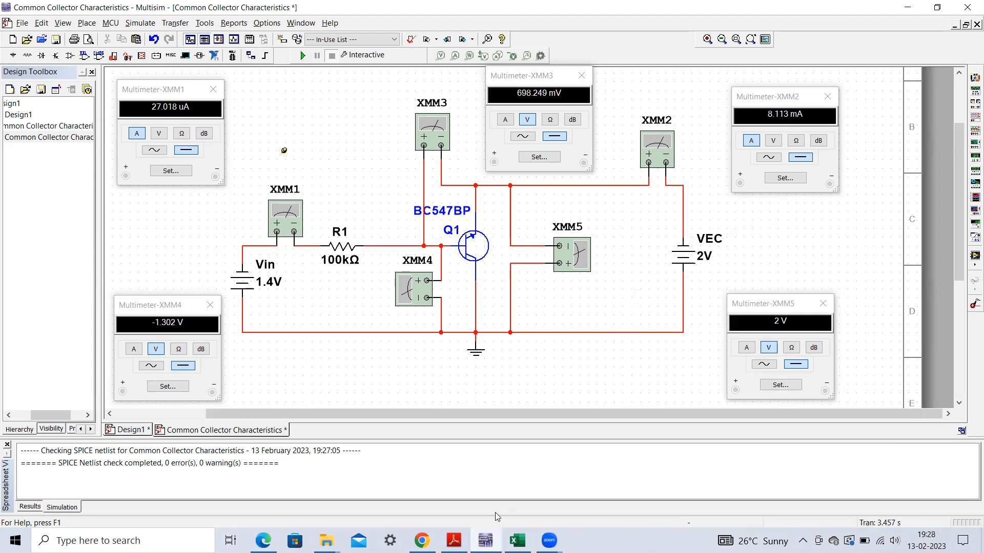
pyautogui.click(514, 539)
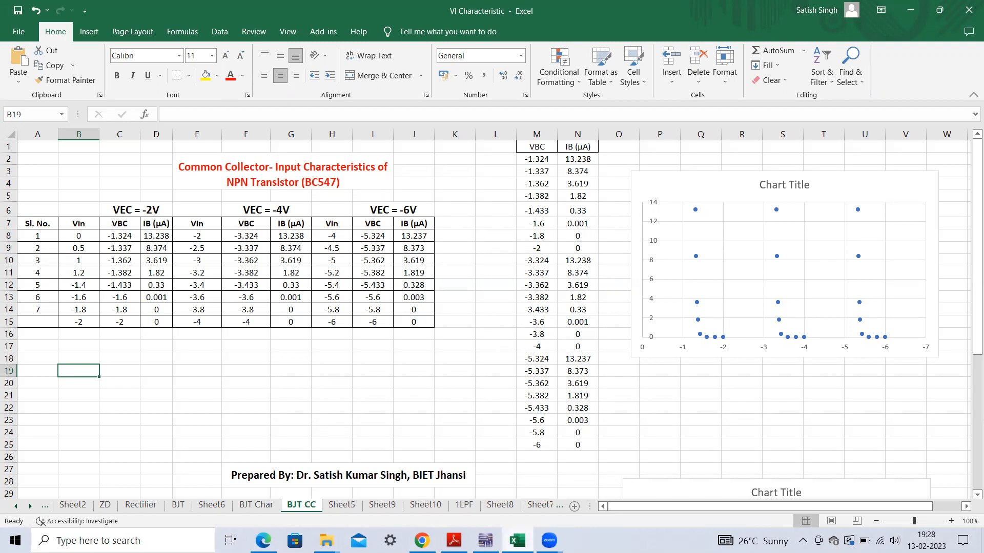
pyautogui.click(517, 541)
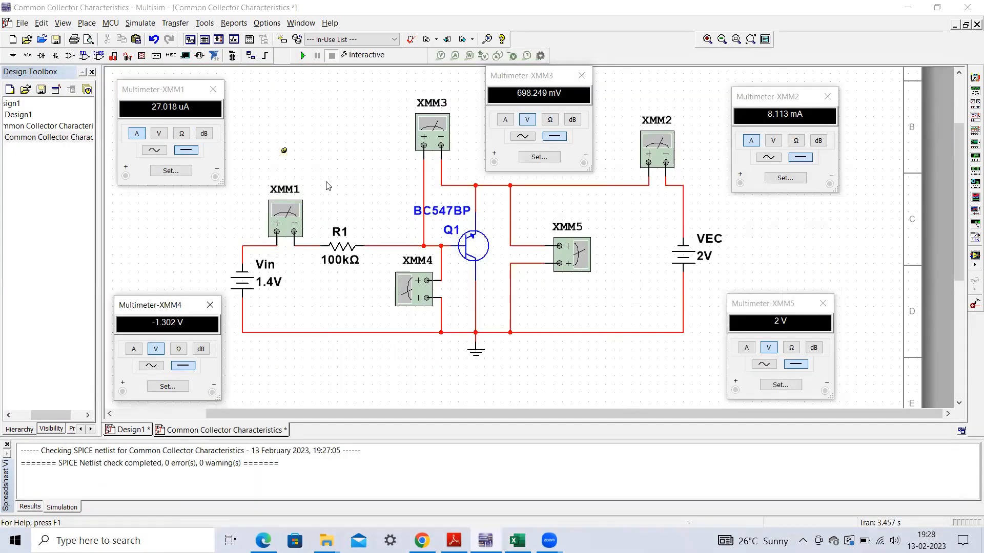
pyautogui.click(302, 56)
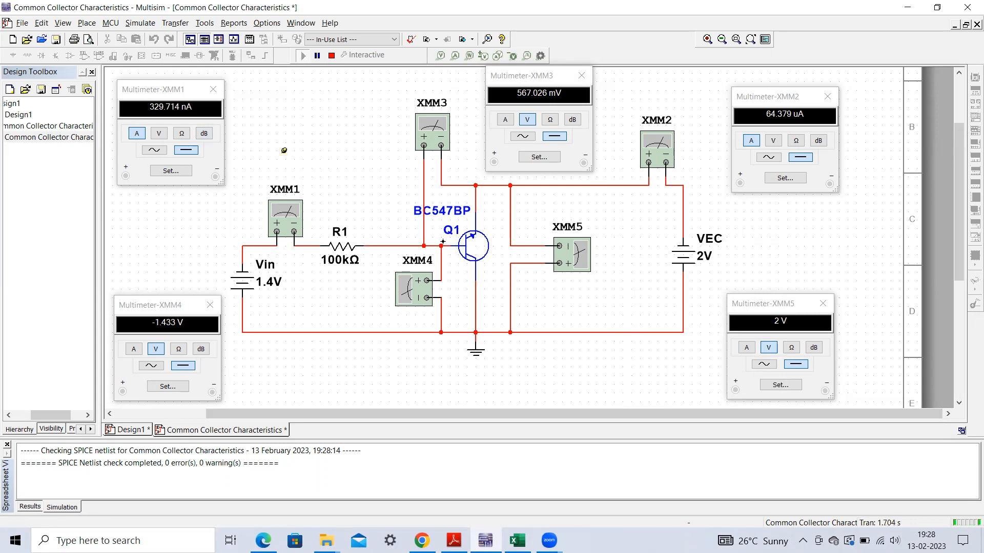
pyautogui.click(517, 540)
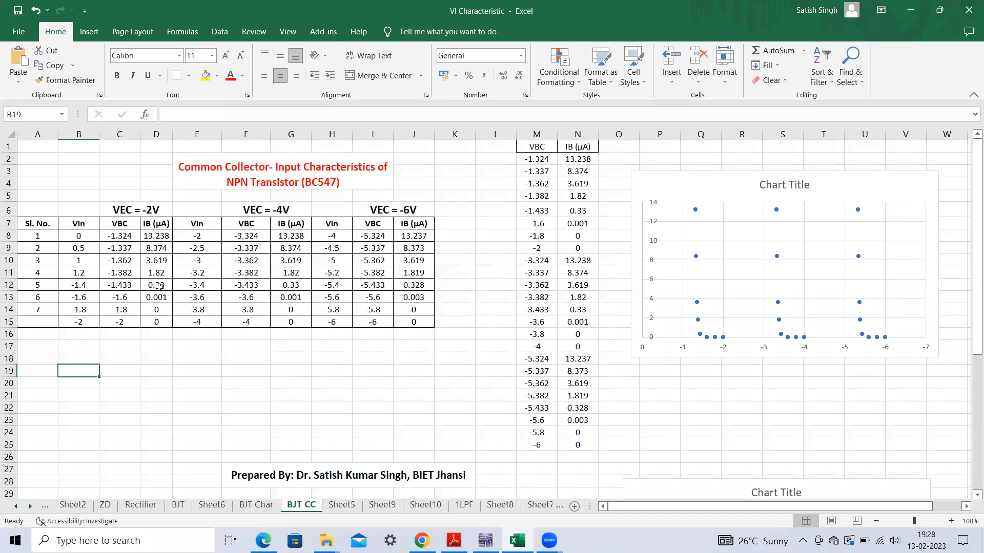
pyautogui.click(128, 287)
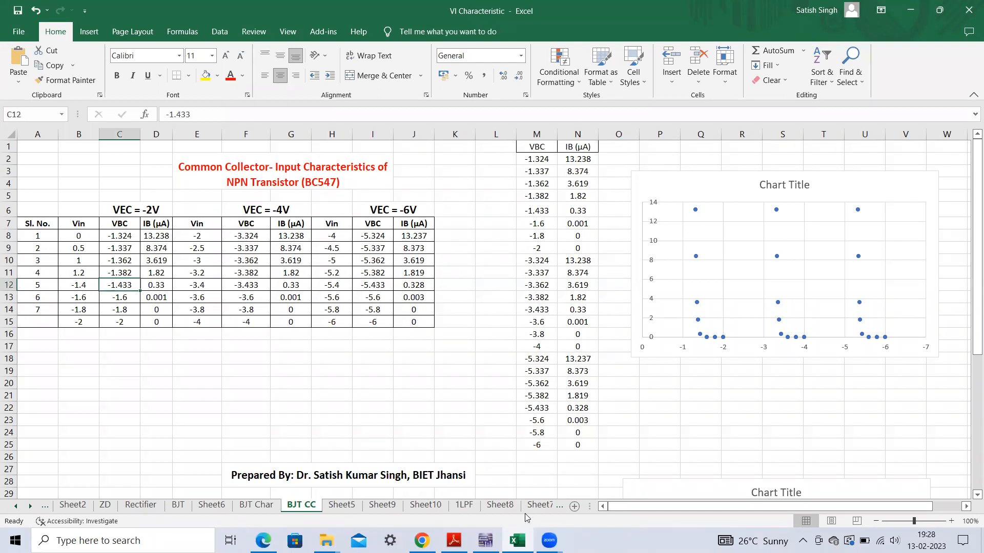
pyautogui.click(517, 540)
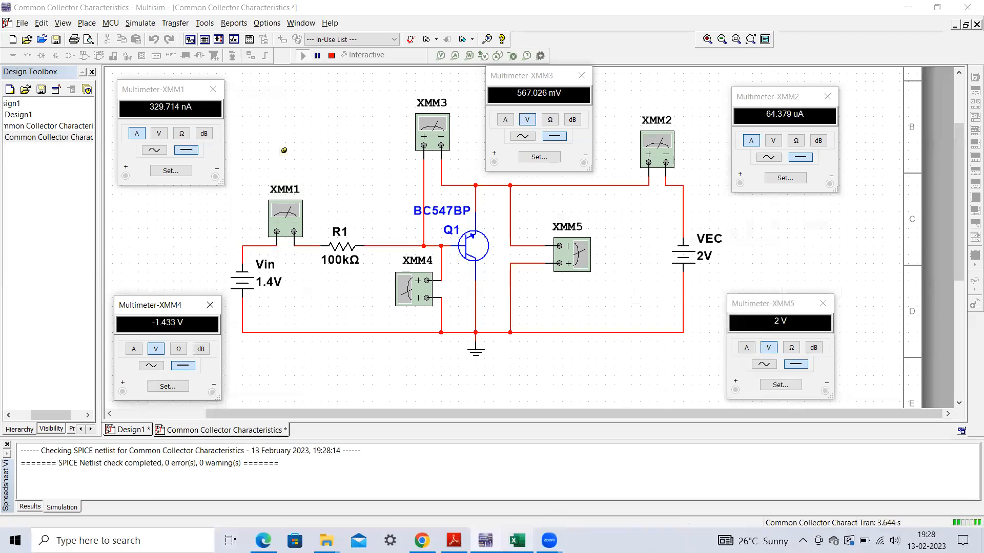
pyautogui.click(518, 540)
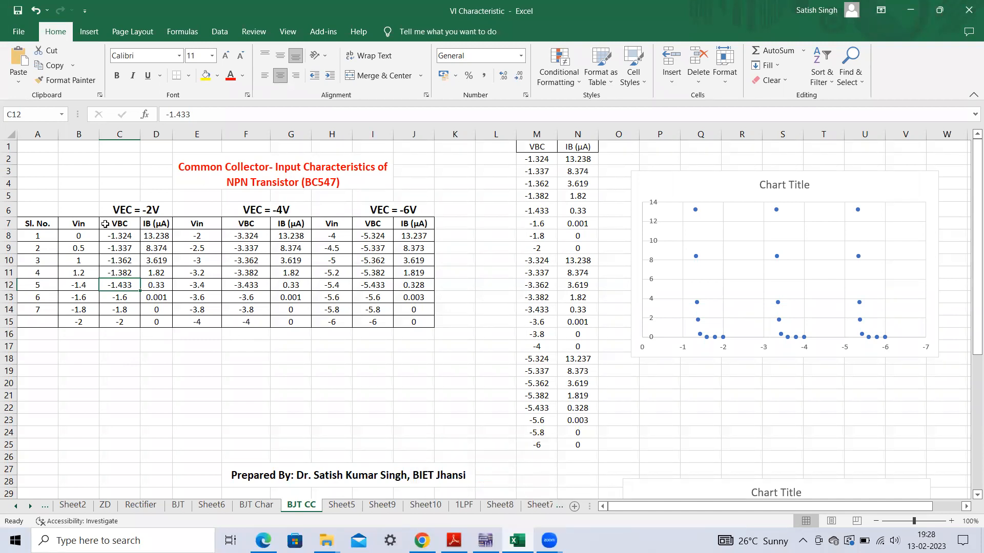
# - Review the Vin values of the input characteristics tables in Excel and select the -2 V entry of the VEC = -2V table
pyautogui.click(144, 357)
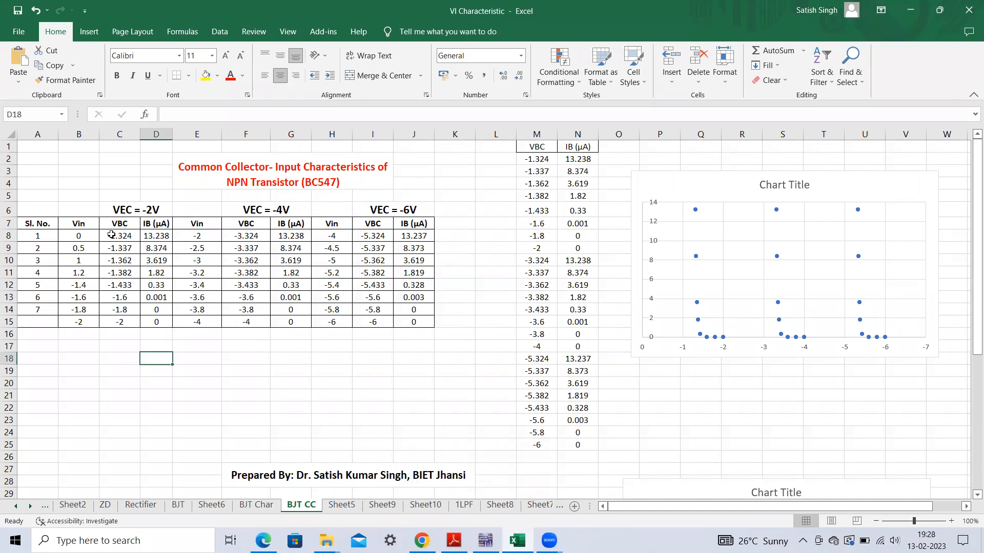
pyautogui.click(67, 273)
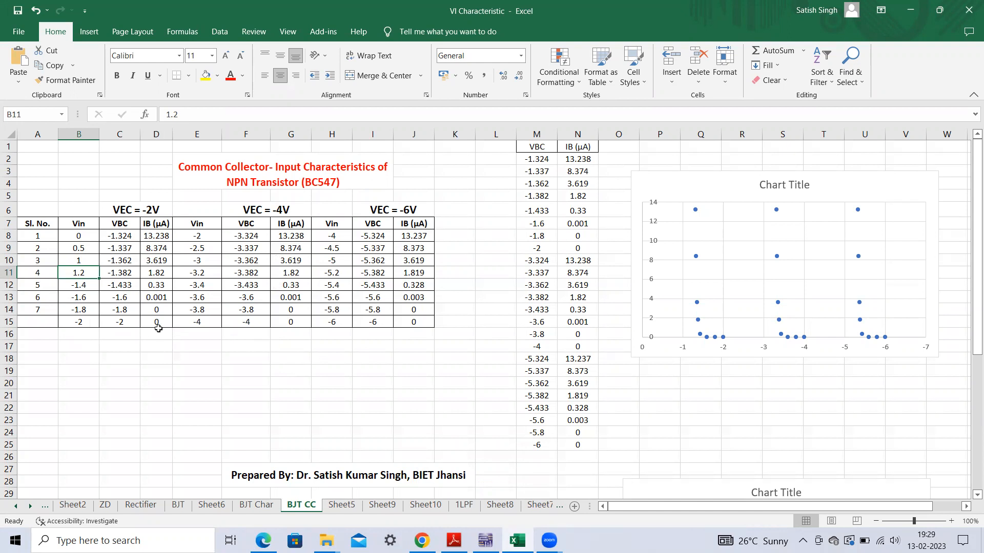
pyautogui.click(212, 229)
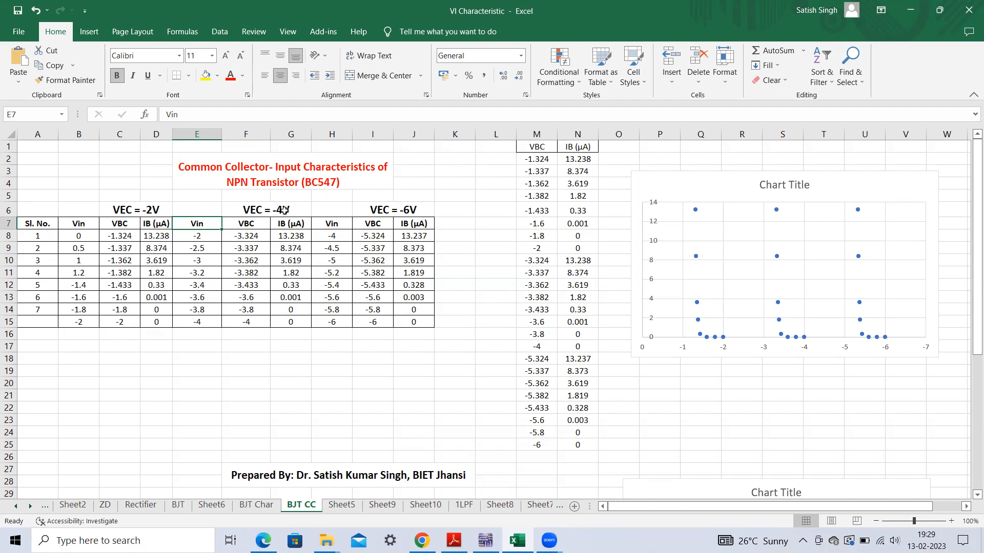
pyautogui.click(89, 324)
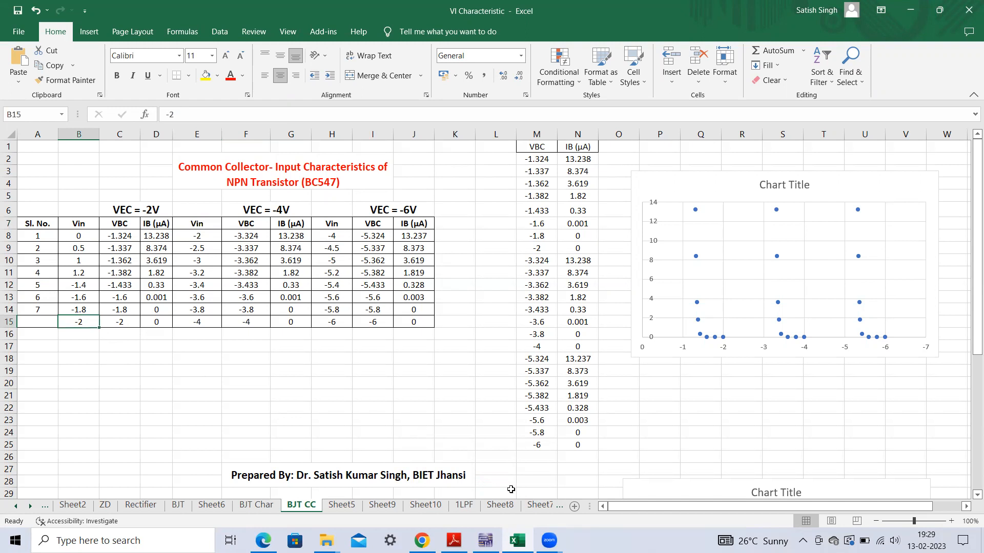
# - Switch to Multisim, stop the simulation and set the Vin source's voltage to 2 V
pyautogui.click(485, 541)
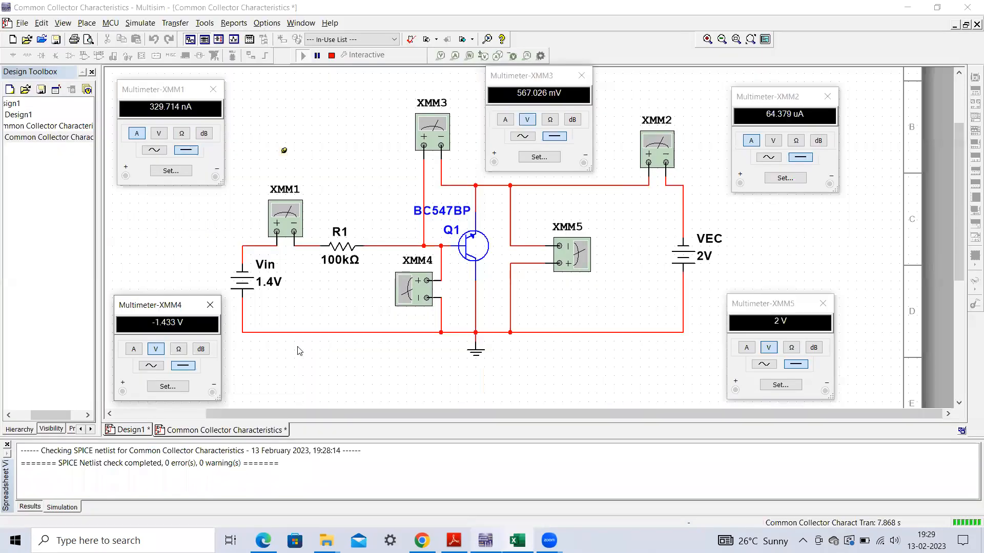
pyautogui.click(331, 55)
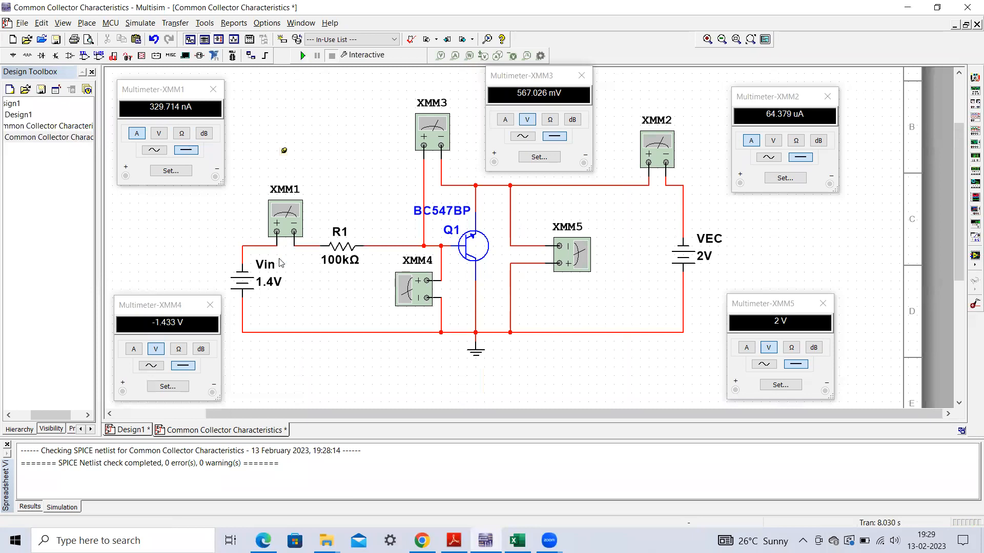
pyautogui.doubleClick(267, 285)
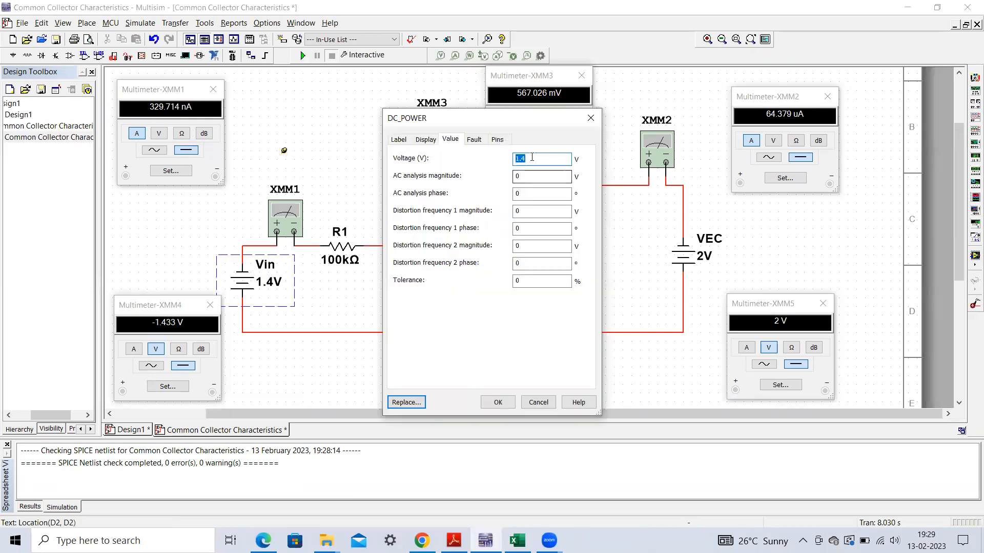
pyautogui.write('2')
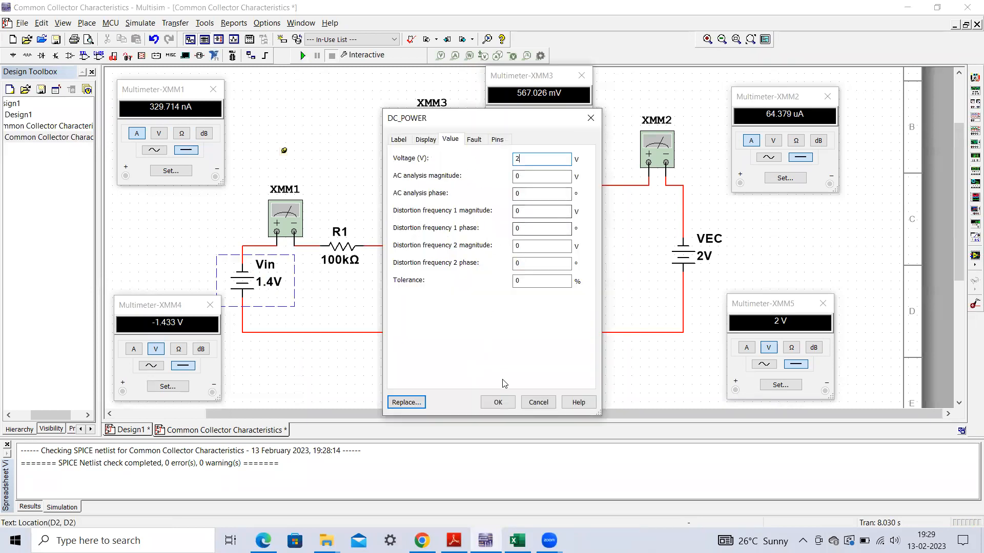
pyautogui.click(497, 402)
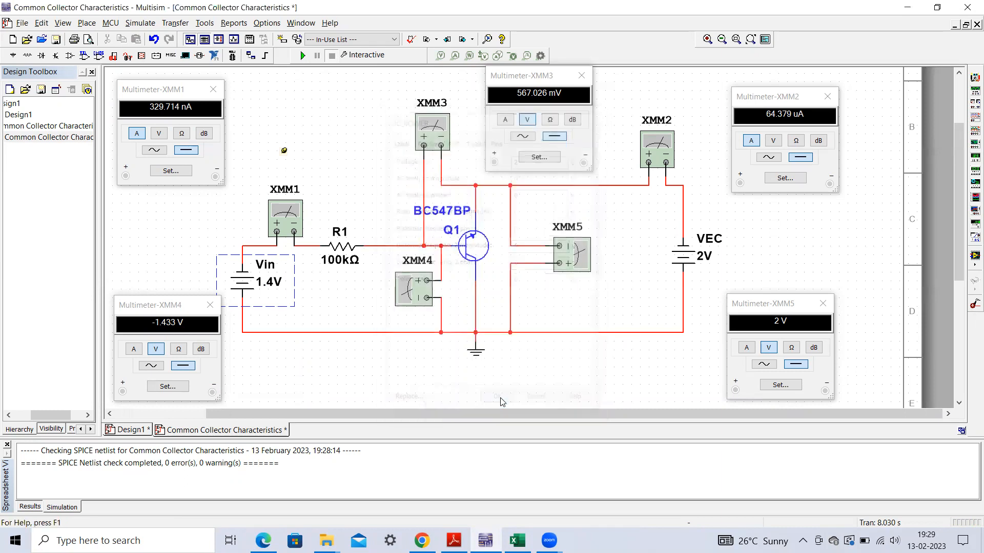
# - Run the simulation in Multisim and compare its readings with the -2 V row of the VEC = -2V table in Excel
pyautogui.click(303, 56)
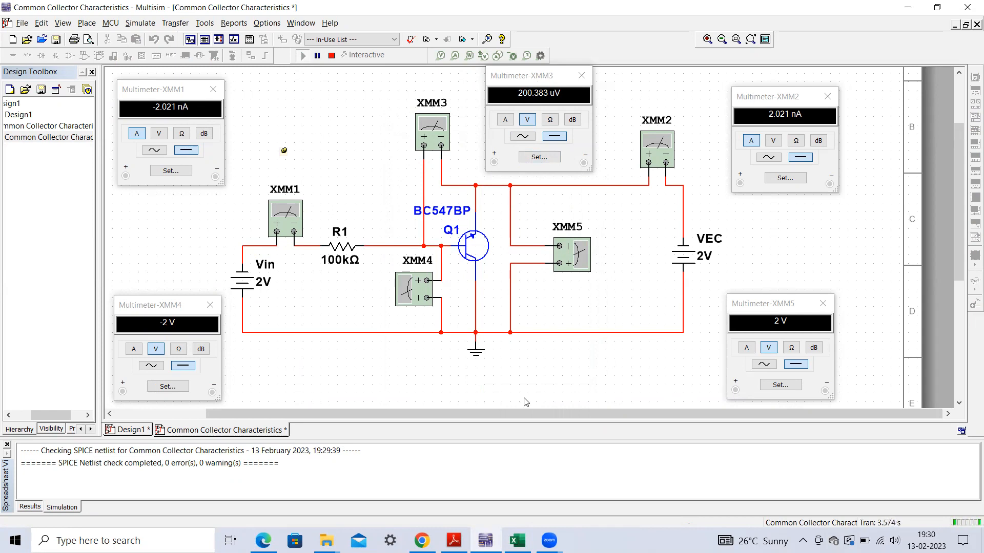
pyautogui.click(518, 541)
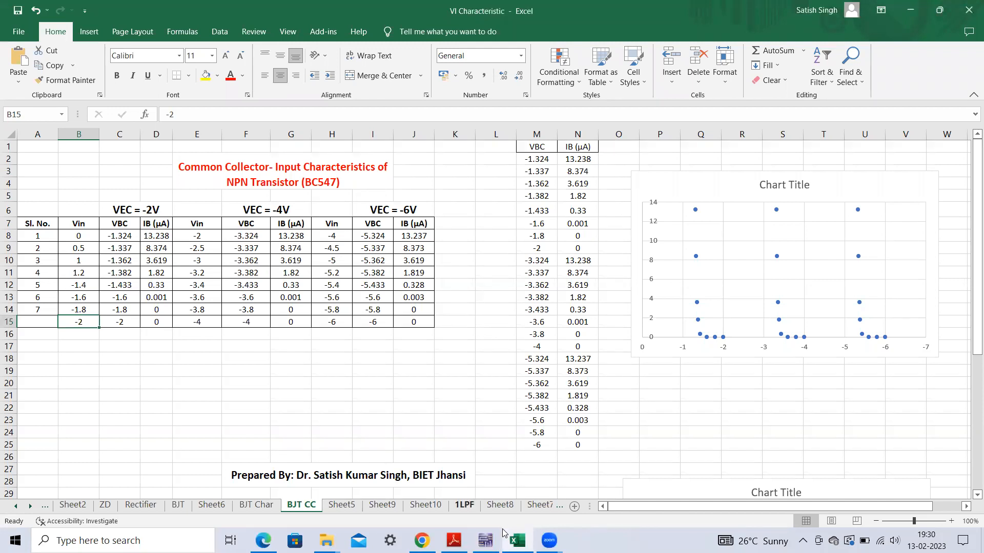
pyautogui.click(485, 540)
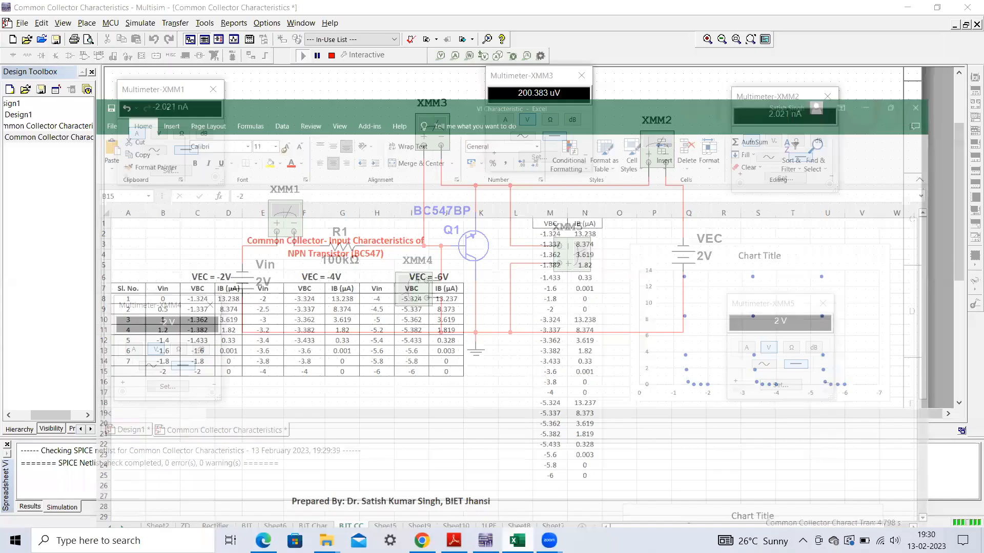
# - Stop the simulation and set the VEC source's voltage to 4 V
pyautogui.click(332, 56)
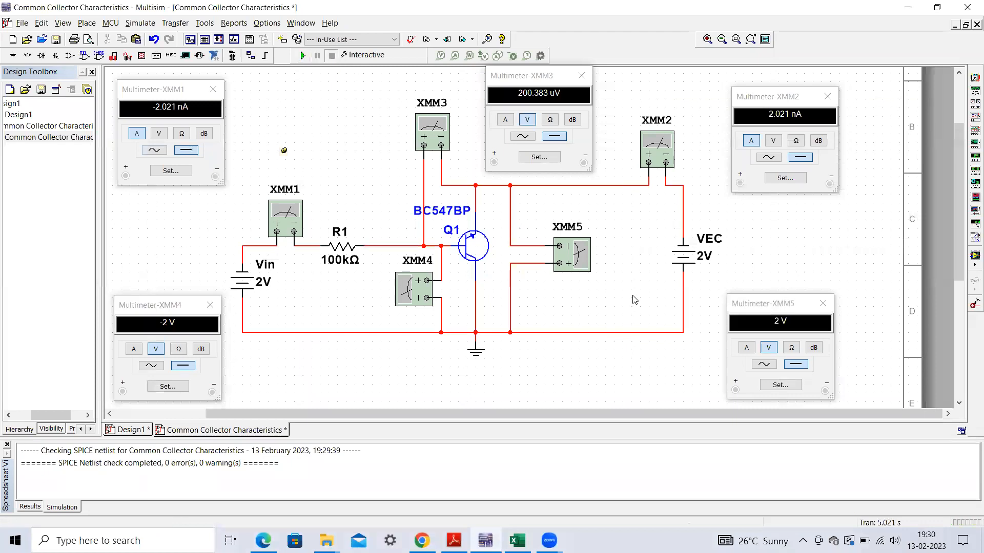
pyautogui.doubleClick(708, 264)
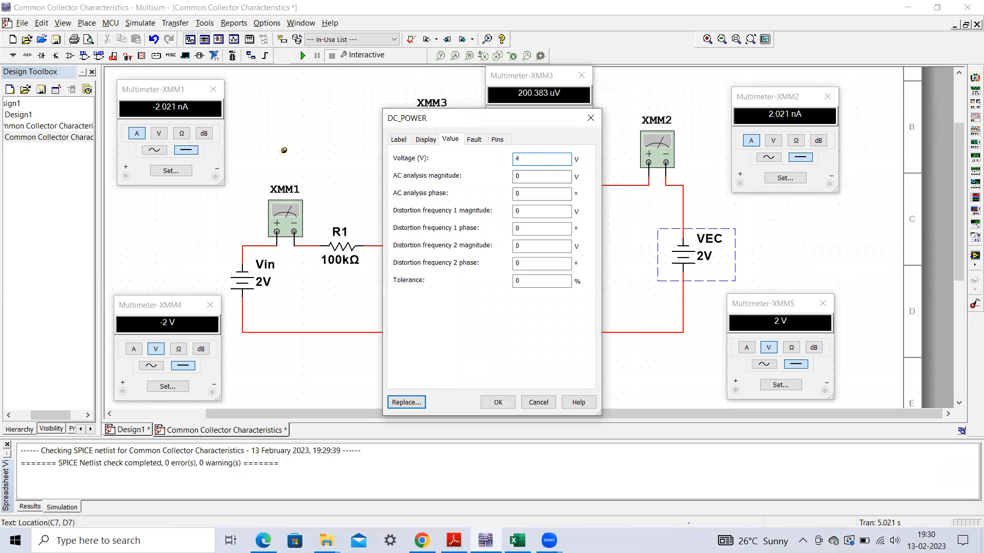
pyautogui.click(498, 402)
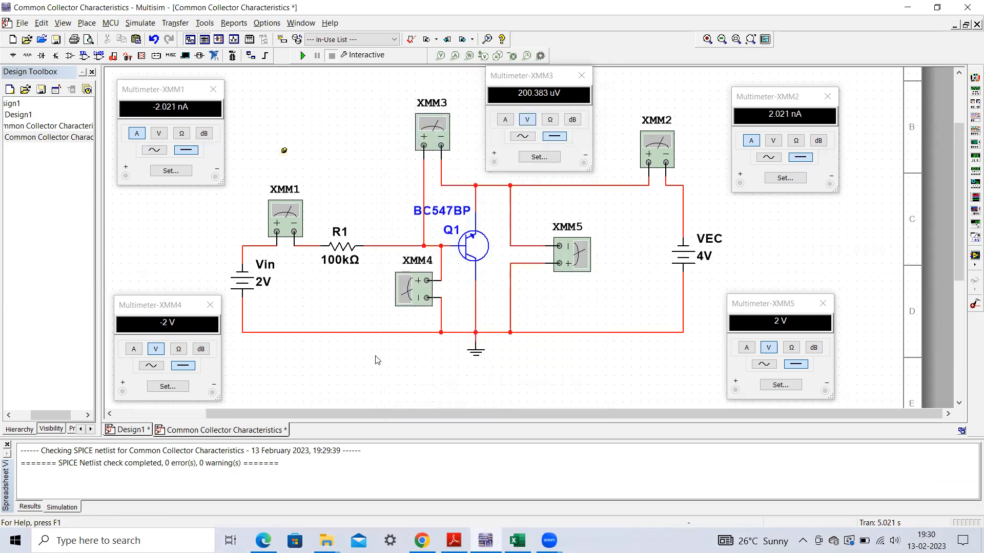
# - Run the simulation in Multisim and compare VBC and IB with the -2 V row of the VEC = -4V table in Excel
pyautogui.click(517, 540)
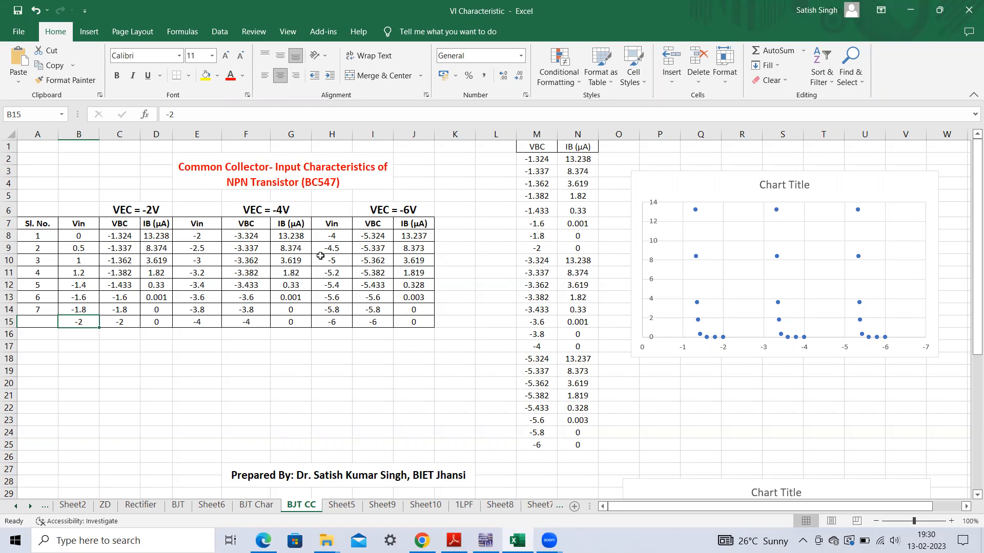
pyautogui.click(518, 540)
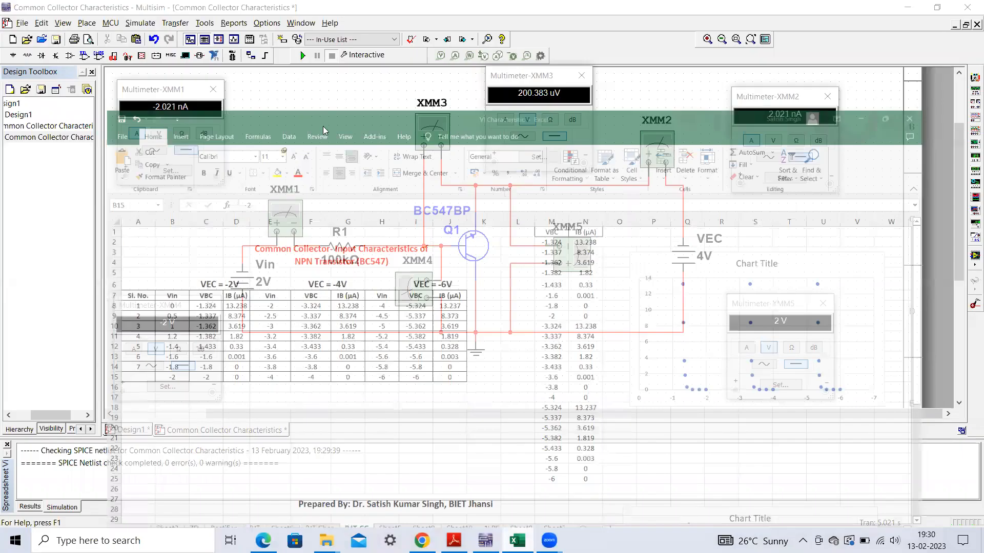
pyautogui.press('F5')
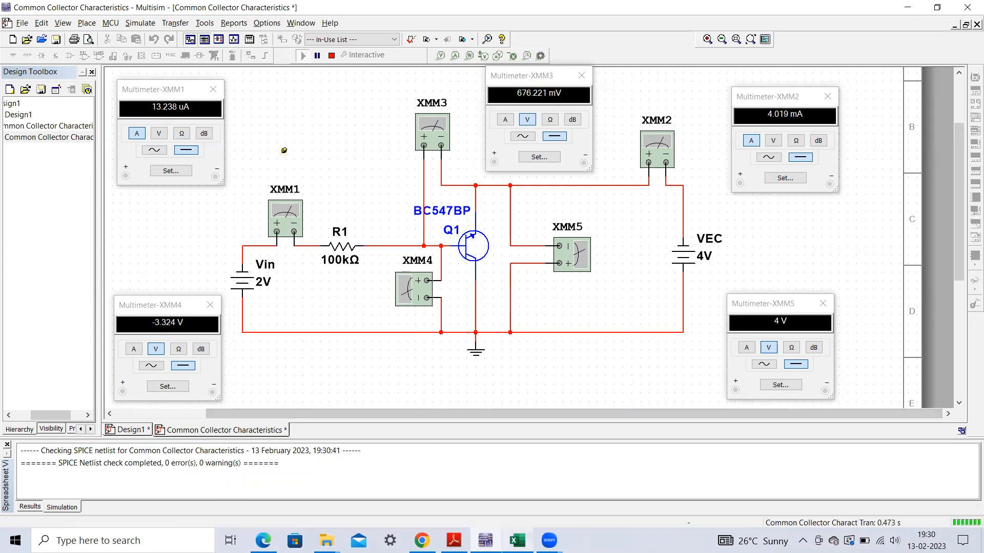
pyautogui.hotkey('alt', 'Tab')
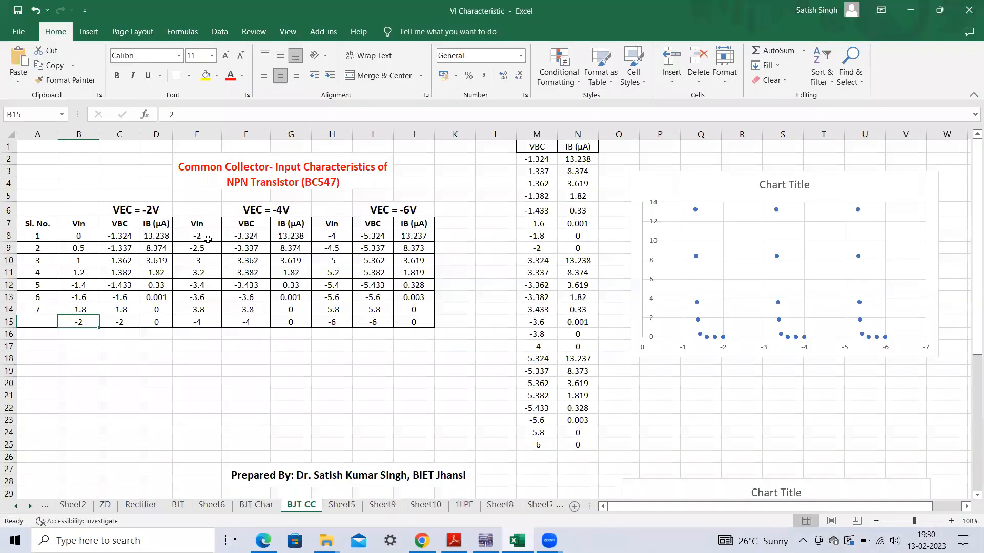
pyautogui.click(207, 238)
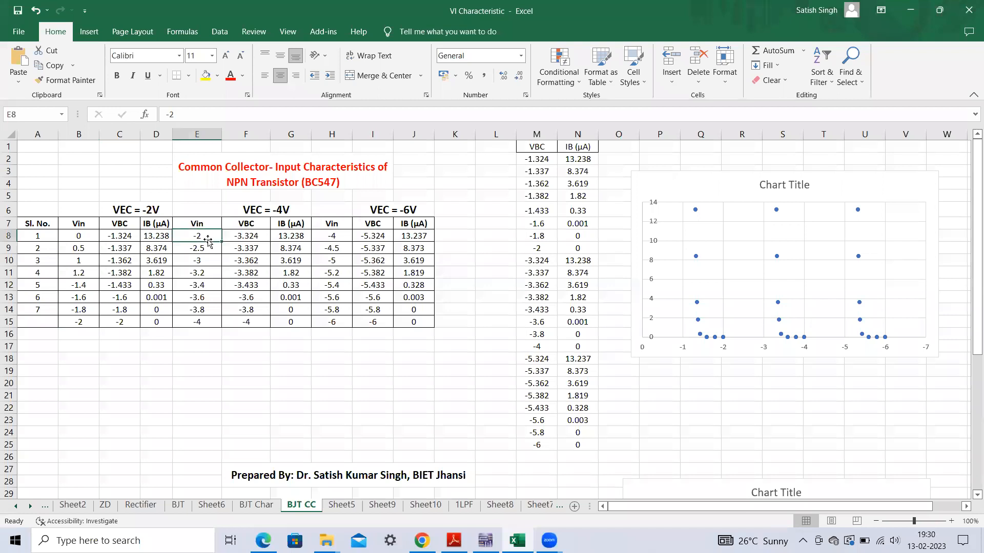
pyautogui.click(298, 238)
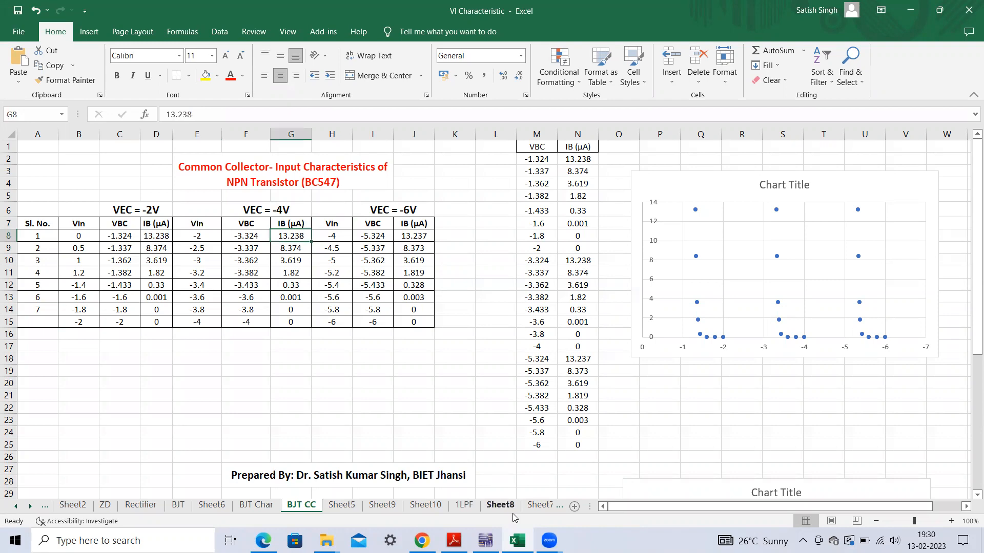
pyautogui.click(486, 541)
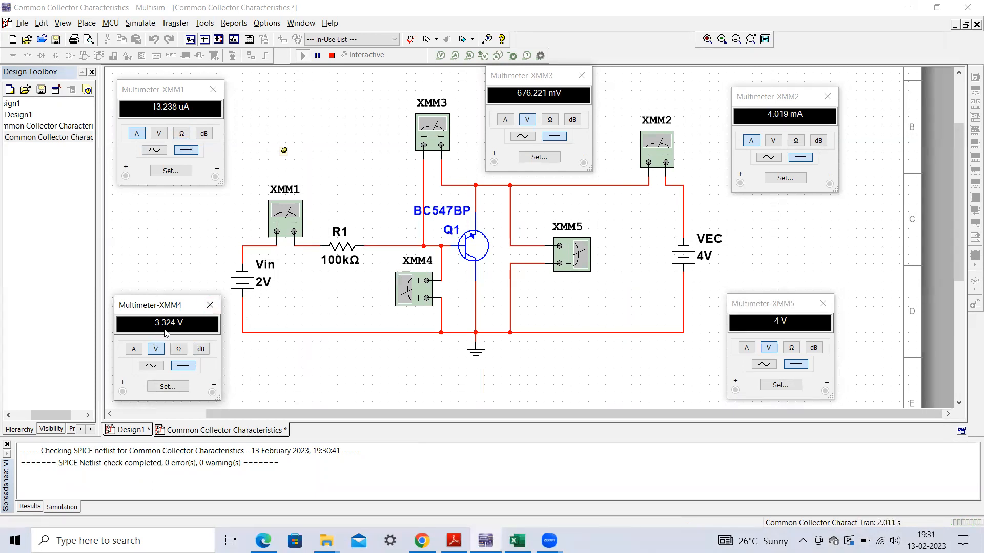
pyautogui.click(517, 540)
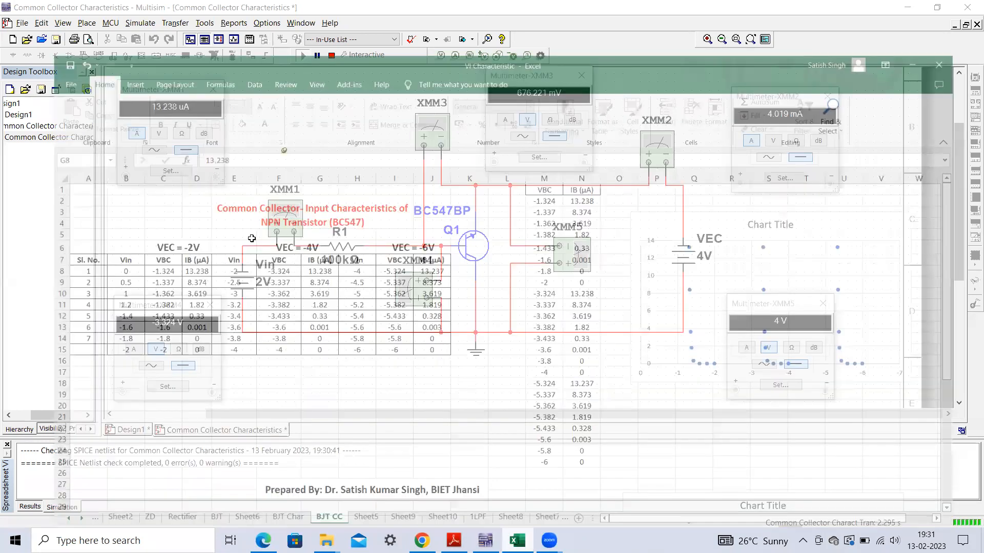
pyautogui.click(252, 237)
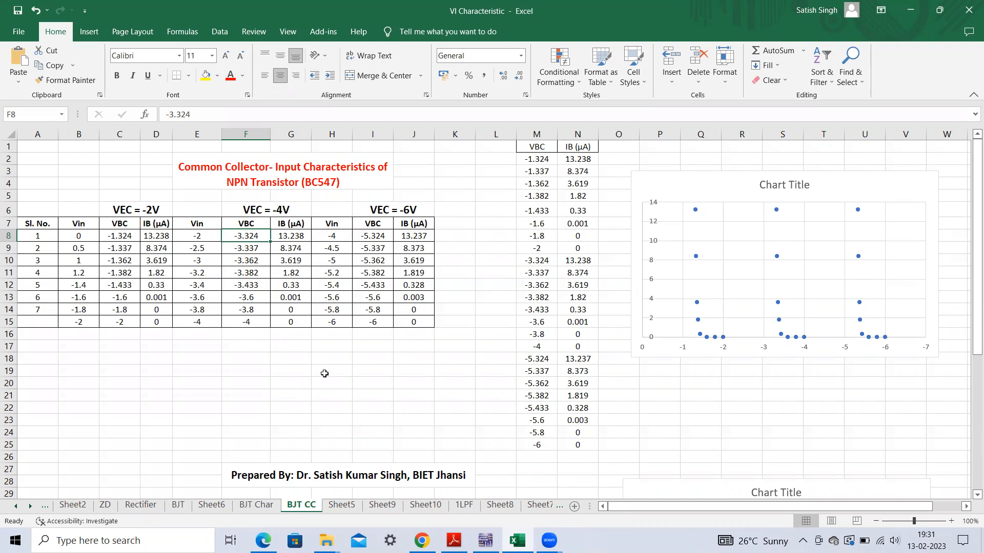
# - Switch to Adobe Reader, review the expected input characteristics graph in the lab manual, and return to Excel
pyautogui.click(454, 541)
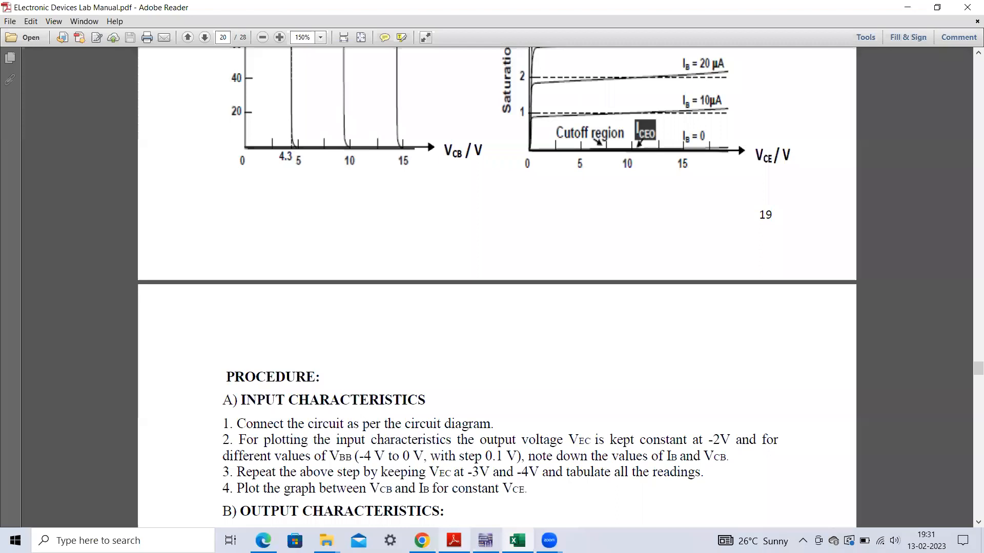
pyautogui.scroll(5, 480, 306)
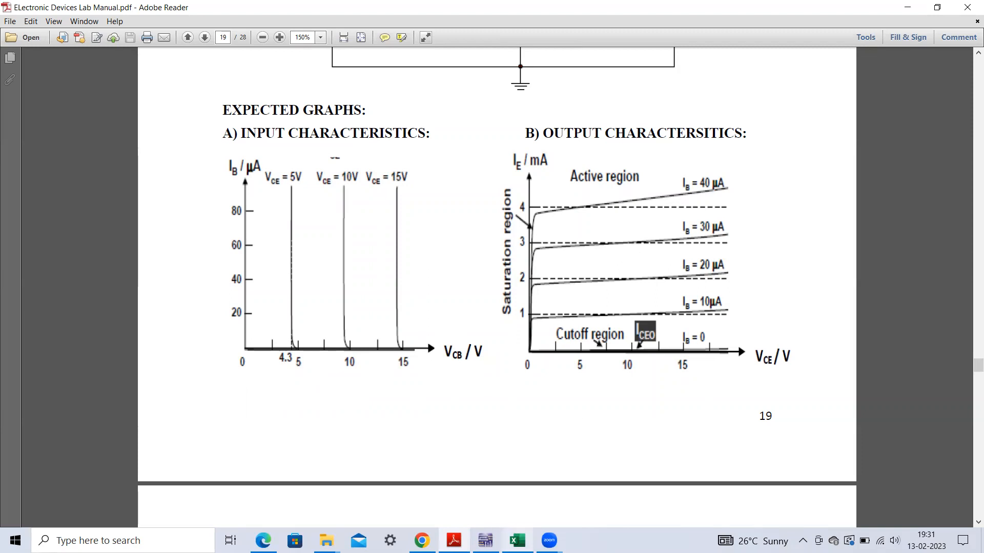
pyautogui.click(517, 540)
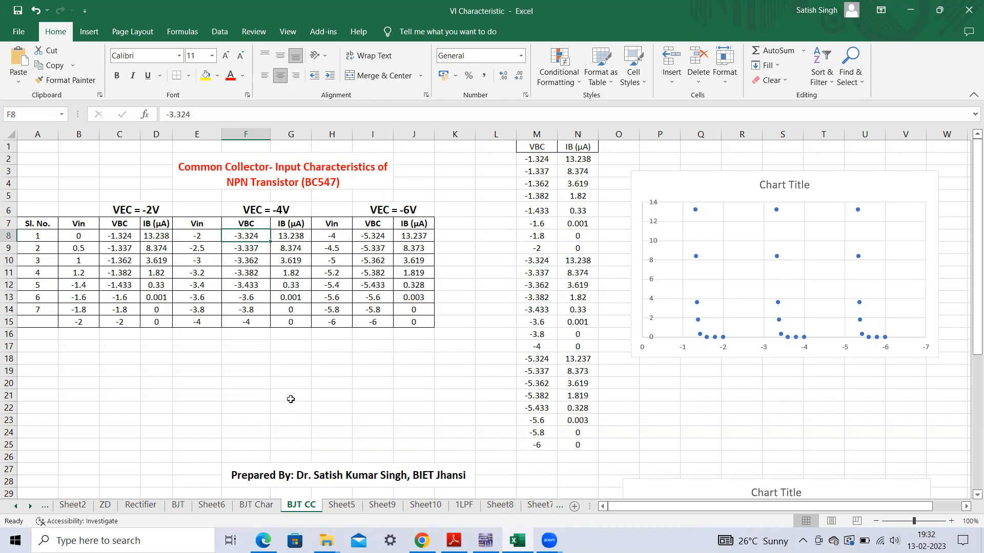
# - Move the input characteristics scatter chart slightly farther from the combined VBC and IB columns
pyautogui.click(749, 184)
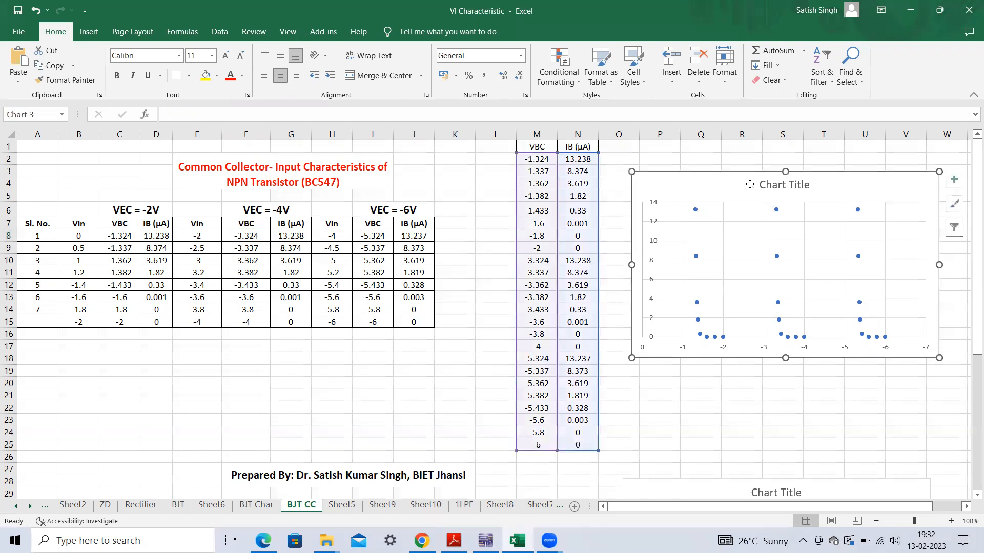
pyautogui.moveTo(749, 184); pyautogui.dragTo(763, 185)
pyautogui.click(446, 346)
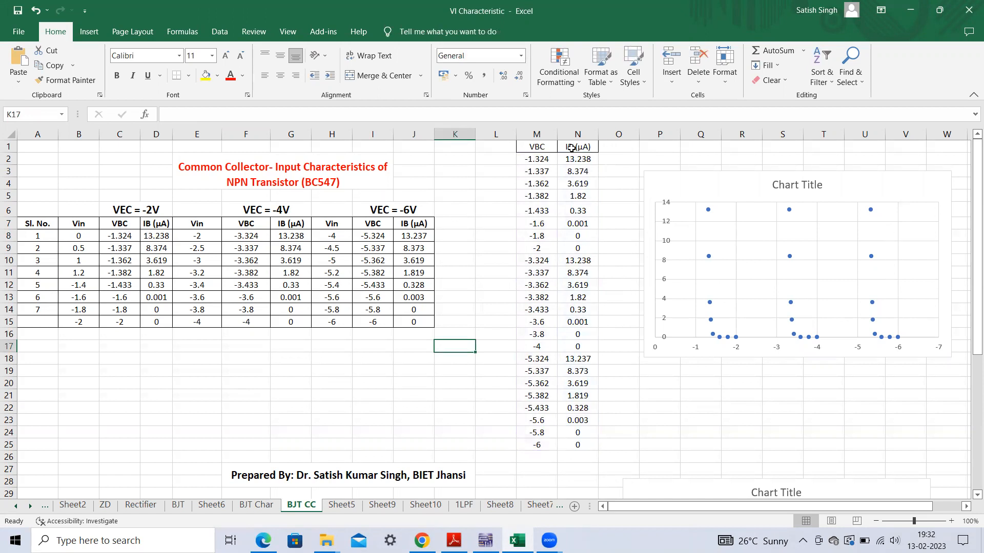
# - Compare the VBC and IB values of the VEC = -2V and VEC = -4V tables with the combined VBC and IB columns
pyautogui.moveTo(119, 235); pyautogui.dragTo(148, 322)
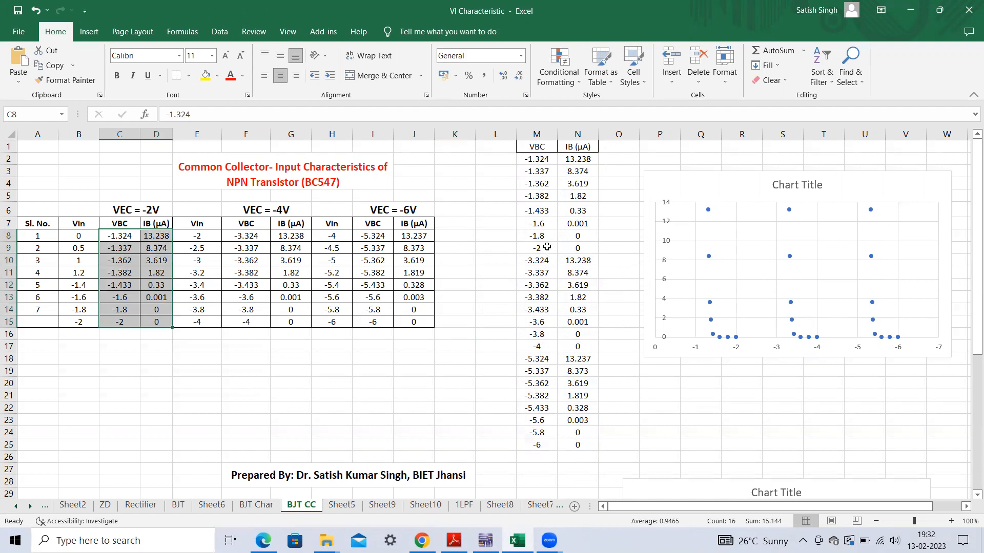
pyautogui.click(547, 247)
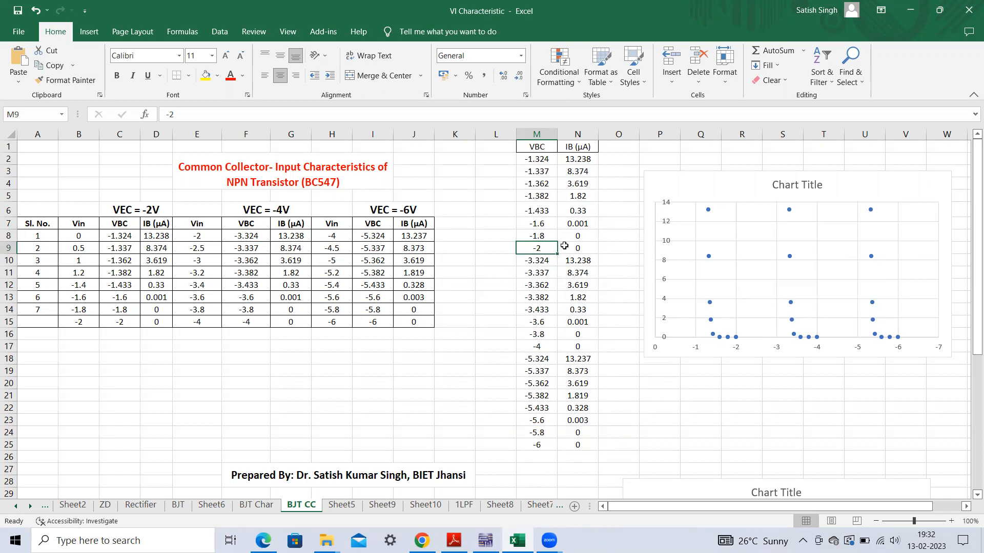
pyautogui.moveTo(258, 238); pyautogui.dragTo(291, 319)
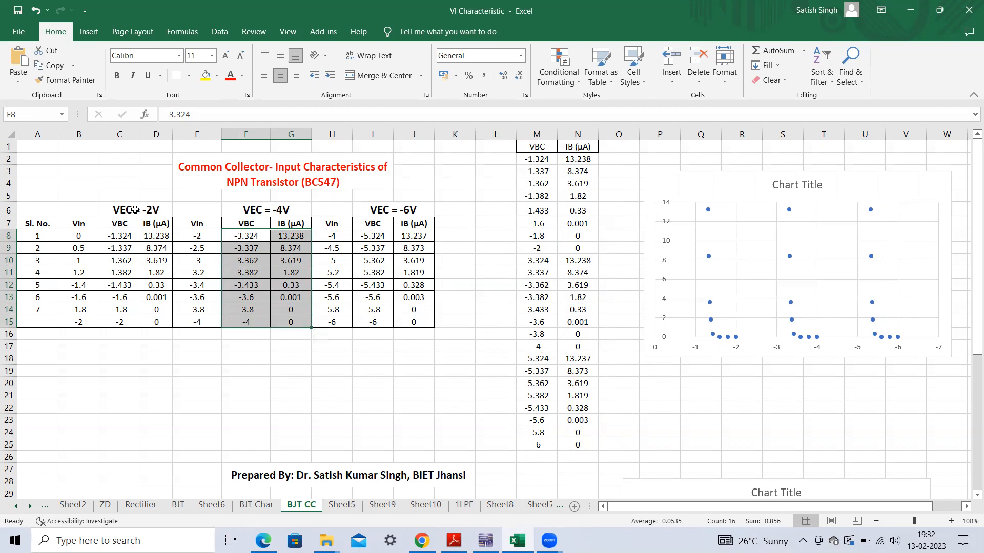
pyautogui.click(415, 382)
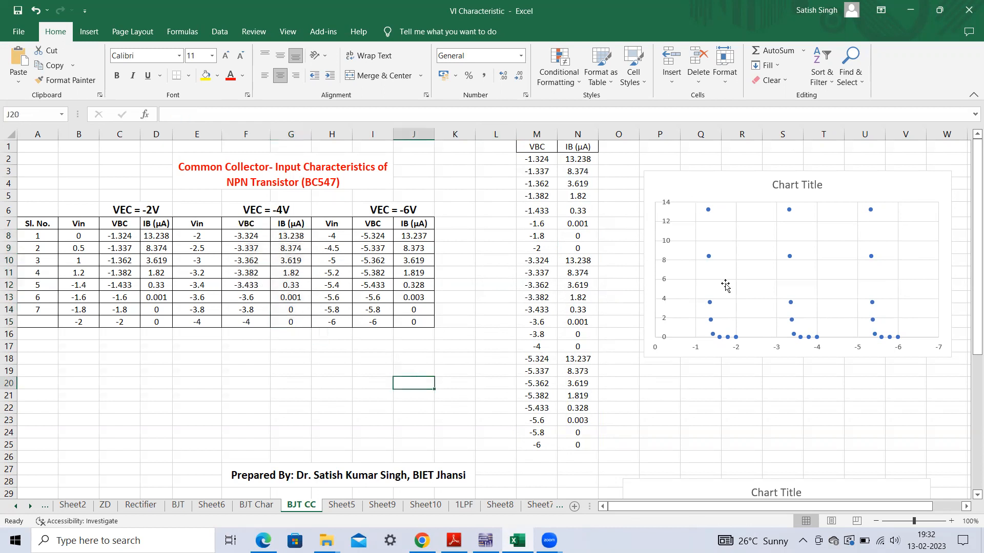
# - Insert a markers-only scatter chart from the VBC and IB data in M2:N25 and move it over the input characteristics tables
pyautogui.moveTo(533, 162); pyautogui.dragTo(571, 441)
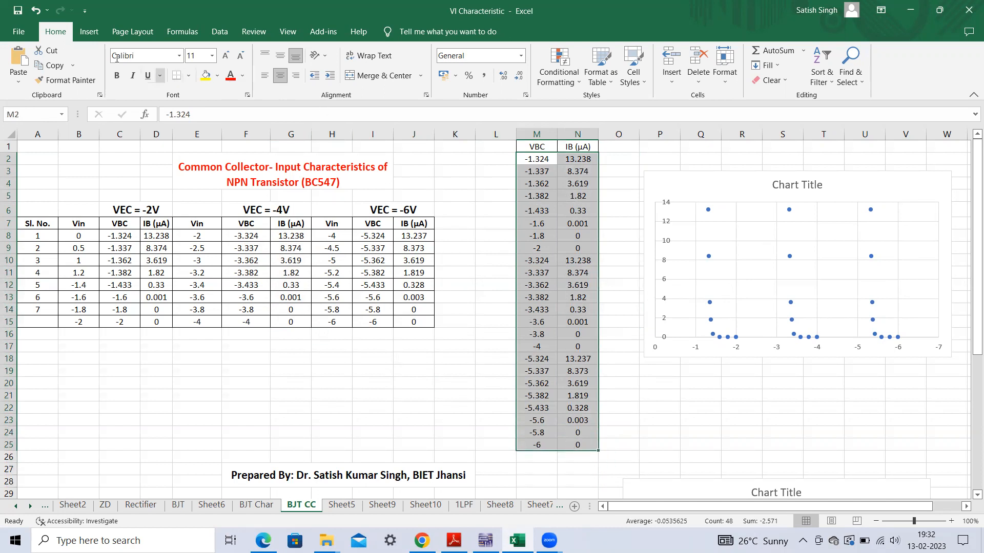
pyautogui.click(84, 32)
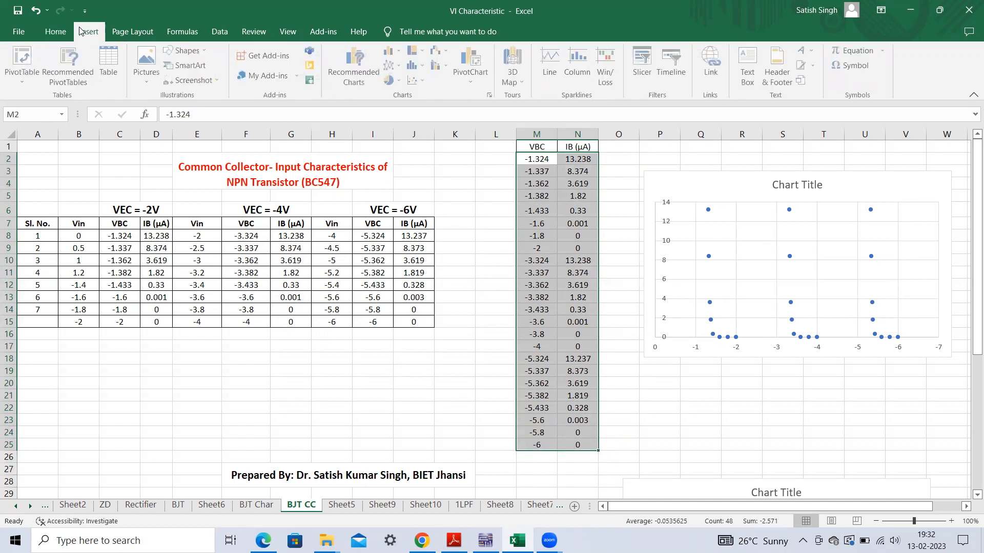
pyautogui.click(424, 80)
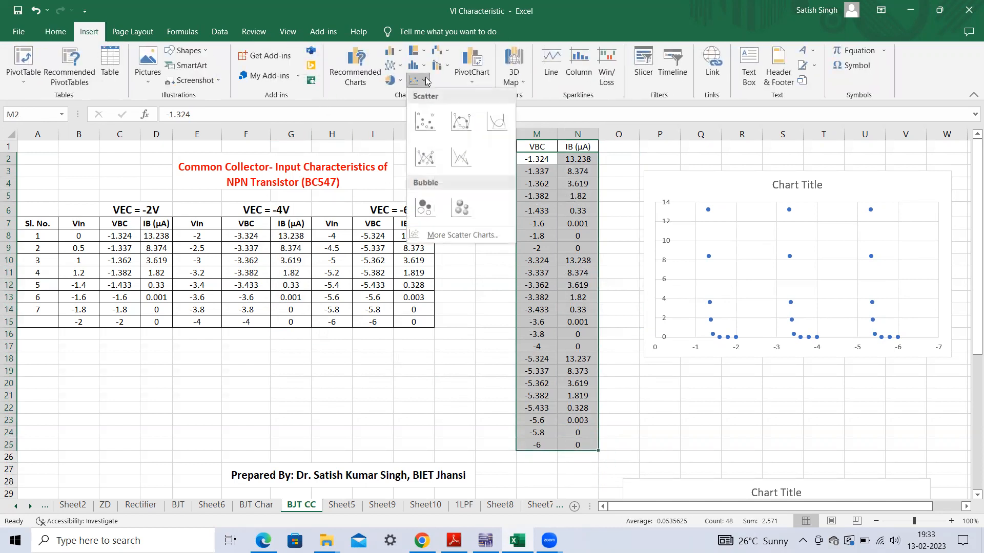
pyautogui.click(424, 122)
pyautogui.moveTo(443, 248); pyautogui.dragTo(340, 236)
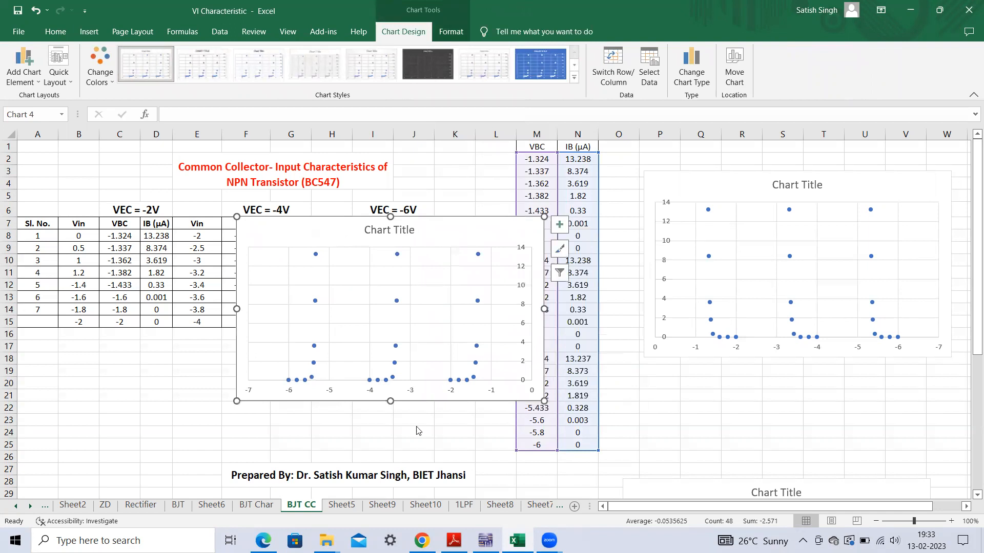
# - Set the new scatter chart's horizontal axis to show its values in reverse order
pyautogui.doubleClick(331, 394)
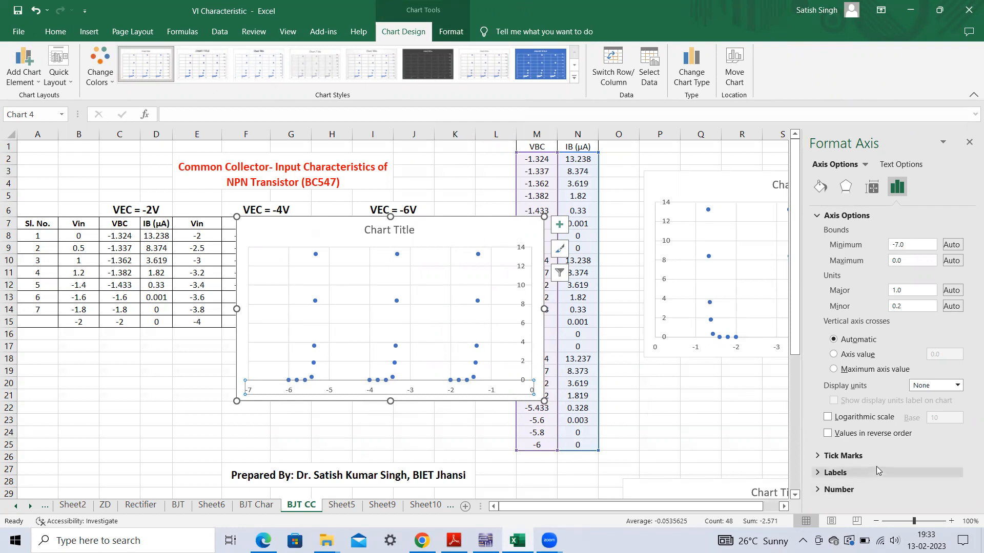
pyautogui.click(827, 434)
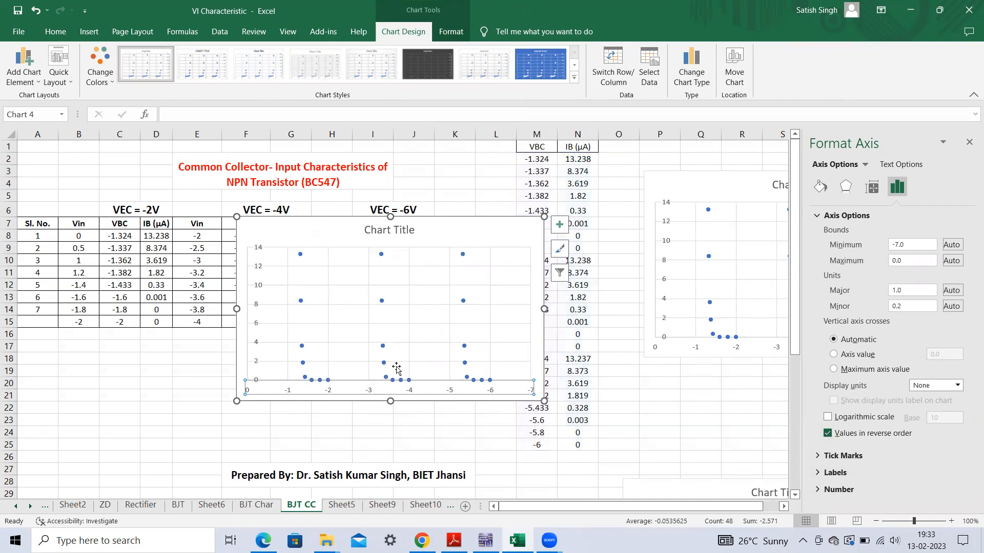
pyautogui.click(491, 232)
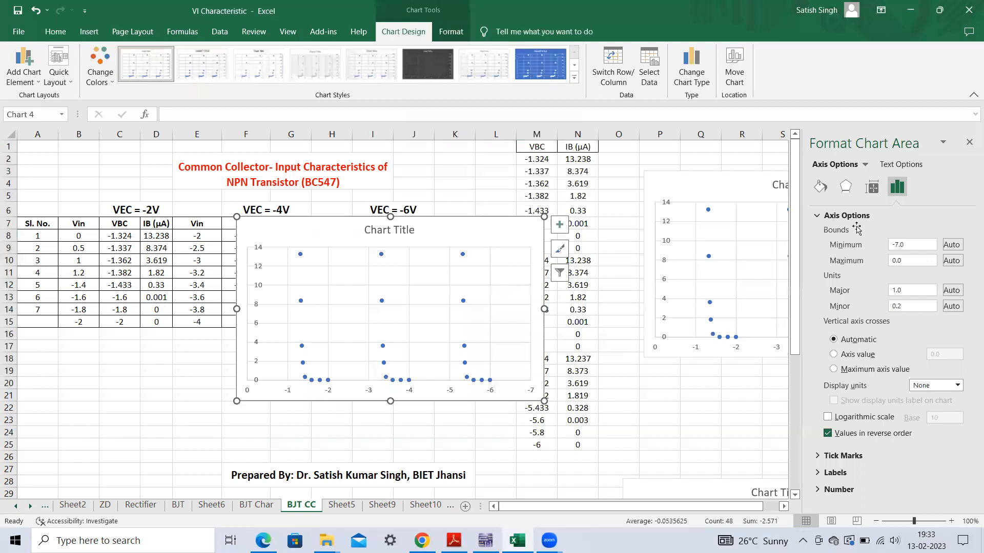
pyautogui.click(969, 142)
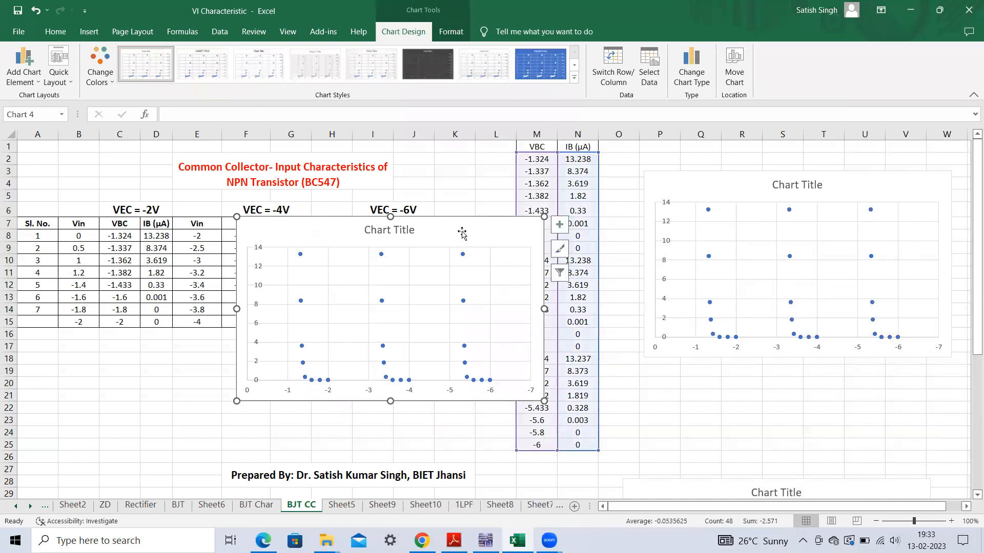
# - Delete the new scatter chart covering the input characteristics tables and clear the data selection
pyautogui.press('Delete')
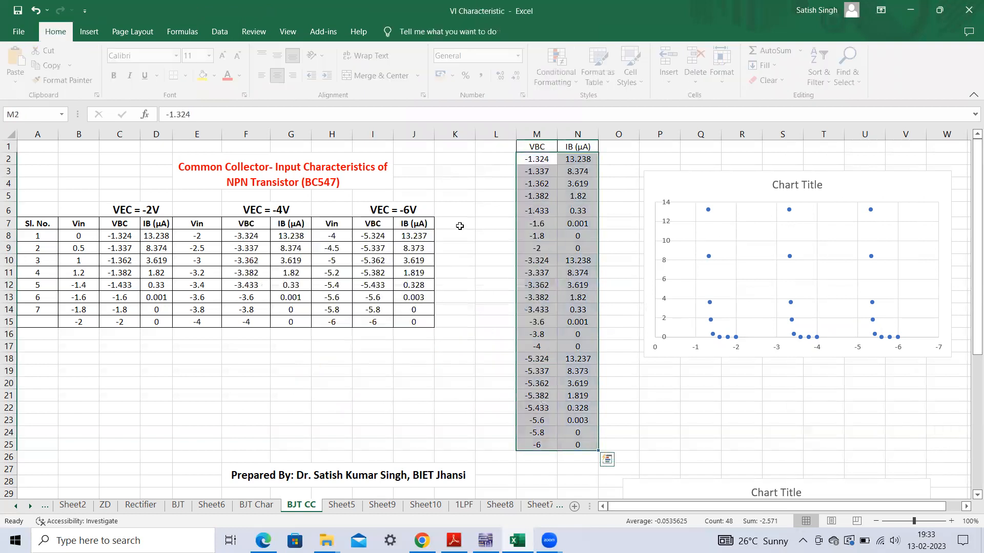
pyautogui.click(804, 397)
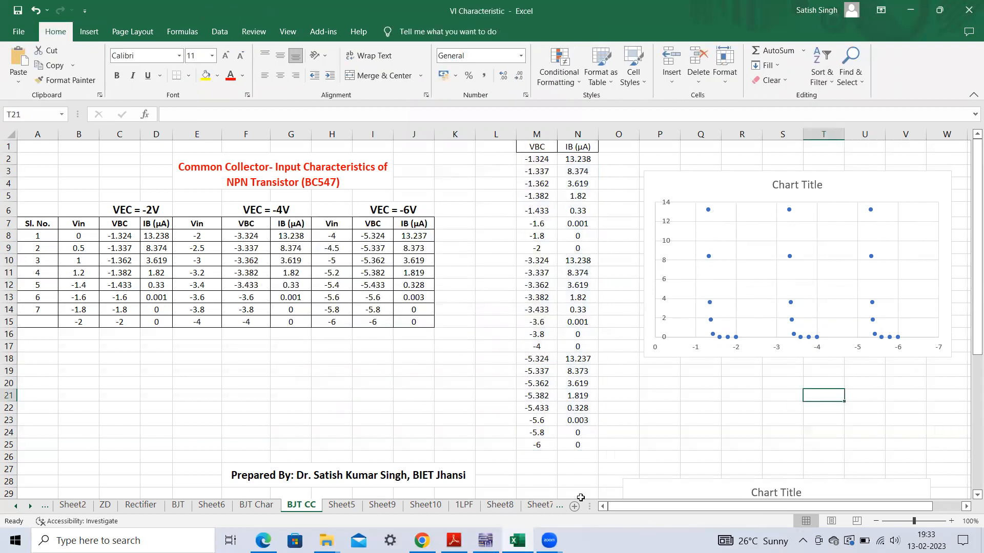
# - Compare the expected graphs in the Adobe Reader lab manual with the remaining input characteristics chart in Excel
pyautogui.click(454, 541)
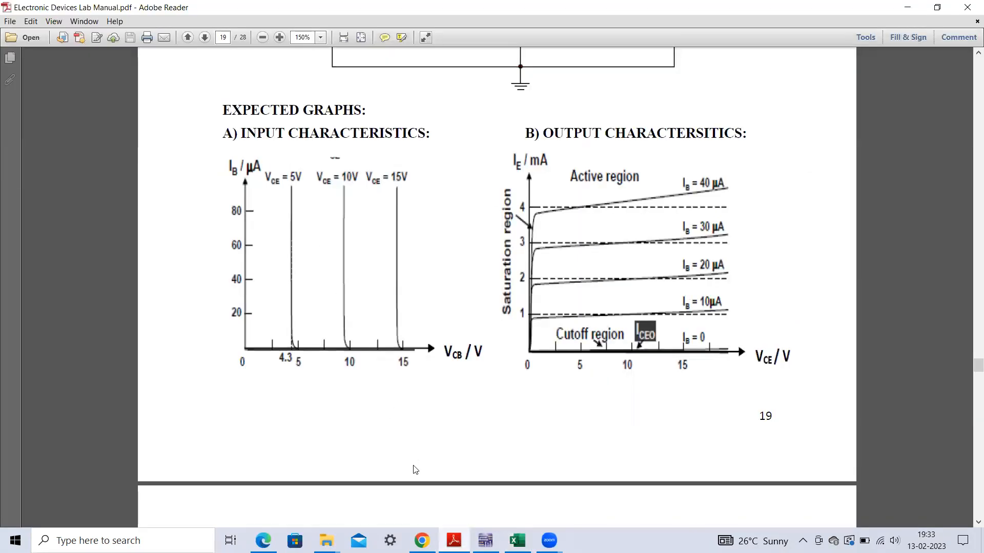
pyautogui.click(517, 540)
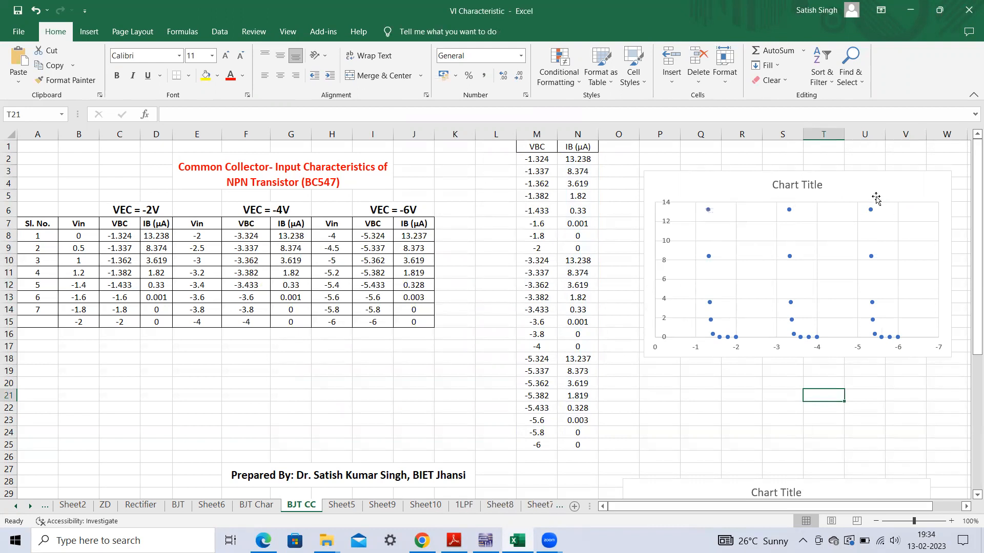
# - Examine the common collector output characteristics table and chart in Excel alongside the circuit in Multisim
pyautogui.click(969, 258)
pyautogui.moveTo(968, 251); pyautogui.dragTo(968, 239)
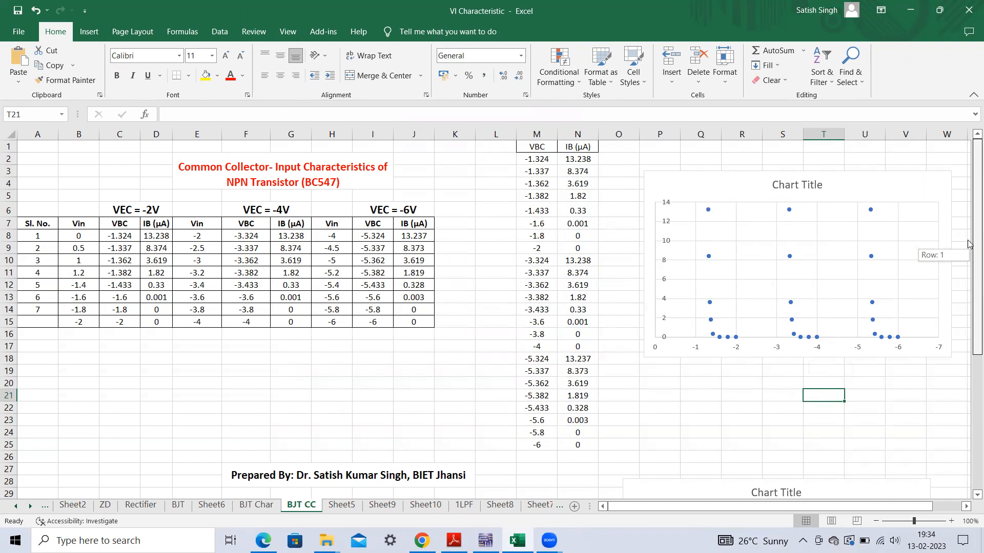
pyautogui.moveTo(968, 246); pyautogui.dragTo(968, 420)
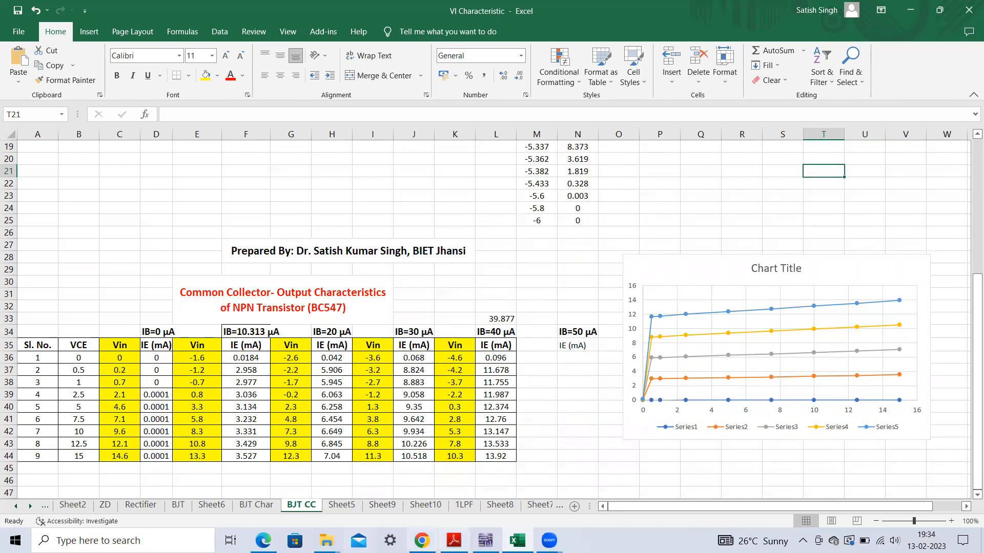
pyautogui.click(485, 540)
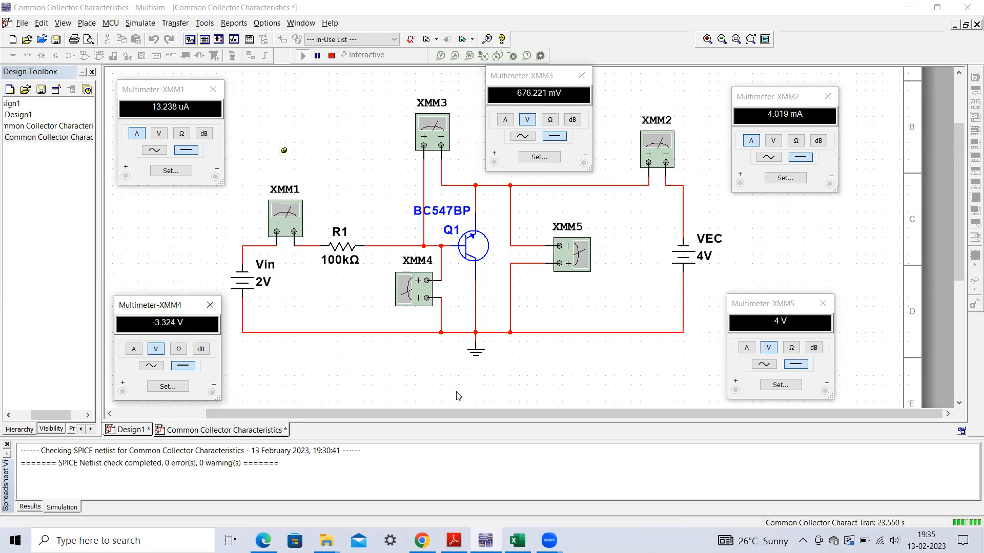
pyautogui.click(517, 540)
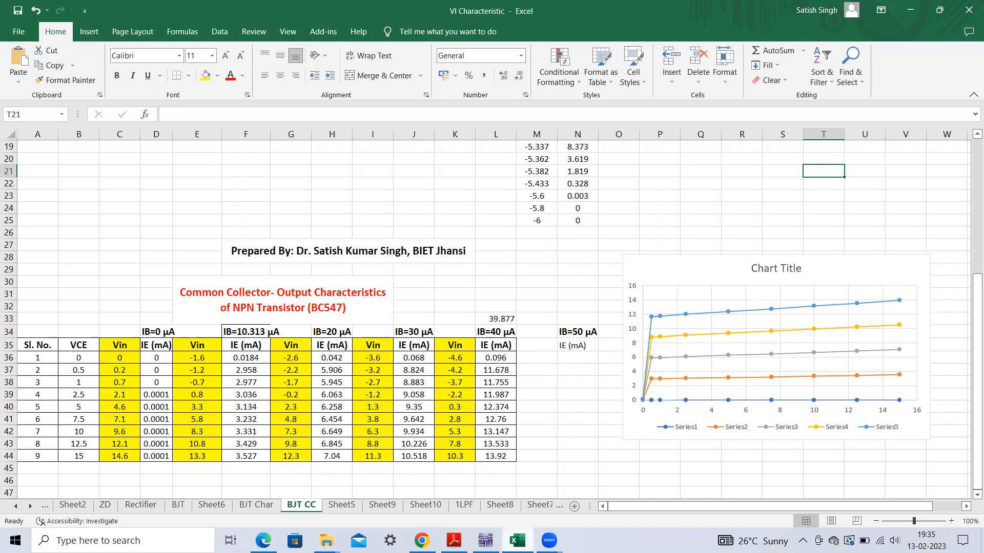
pyautogui.click(517, 540)
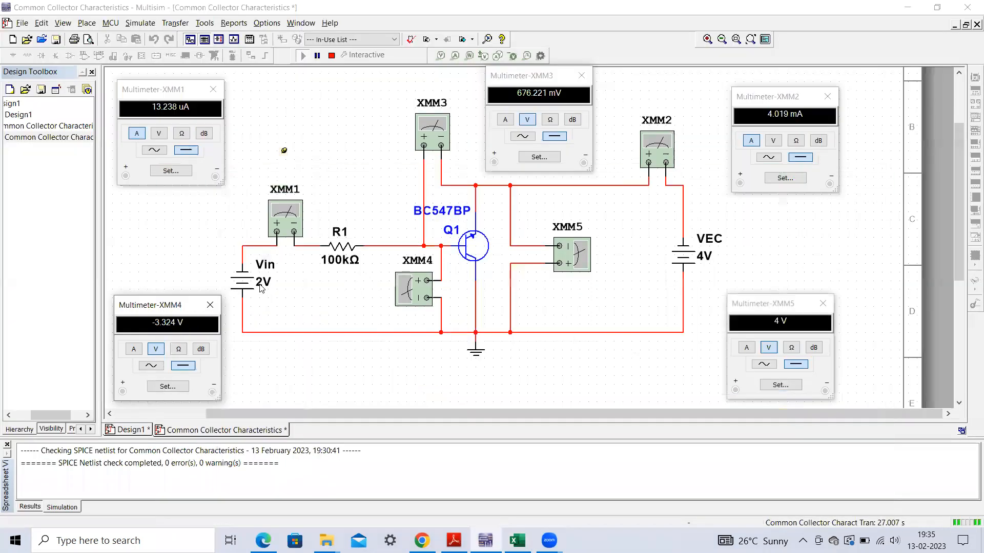
# - Set the Vin source voltage to -1.6 V and stop the running simulation
pyautogui.doubleClick(260, 289)
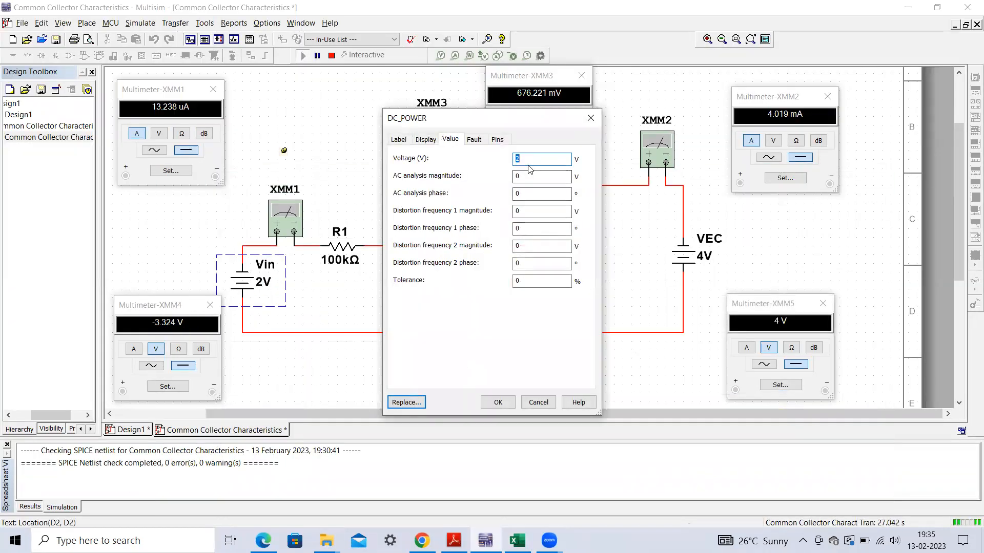
pyautogui.write('-1.')
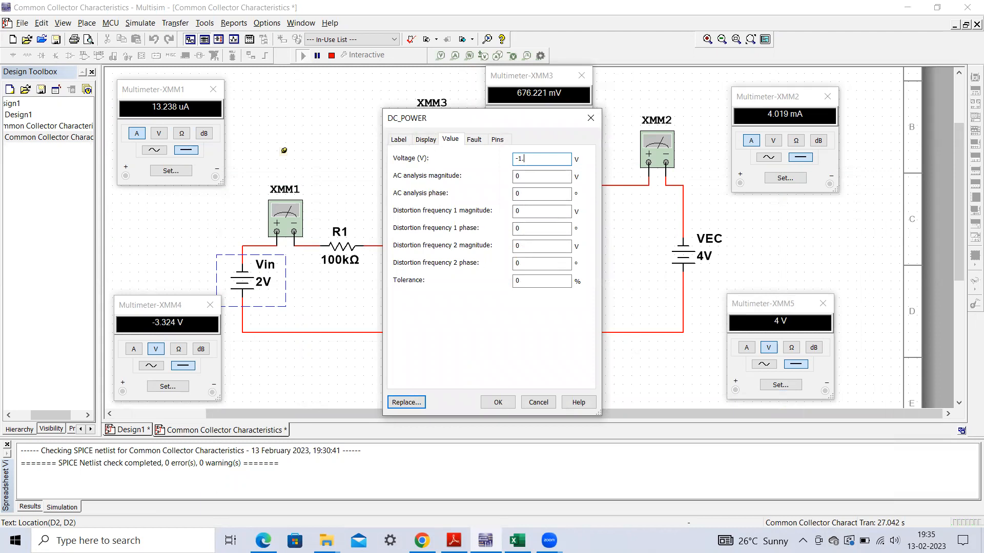
pyautogui.write('6')
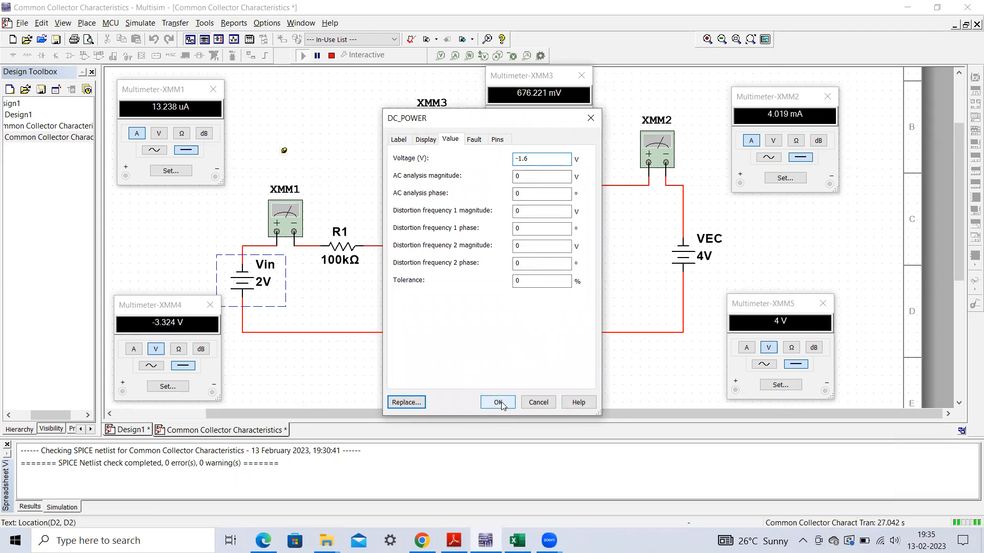
pyautogui.click(332, 55)
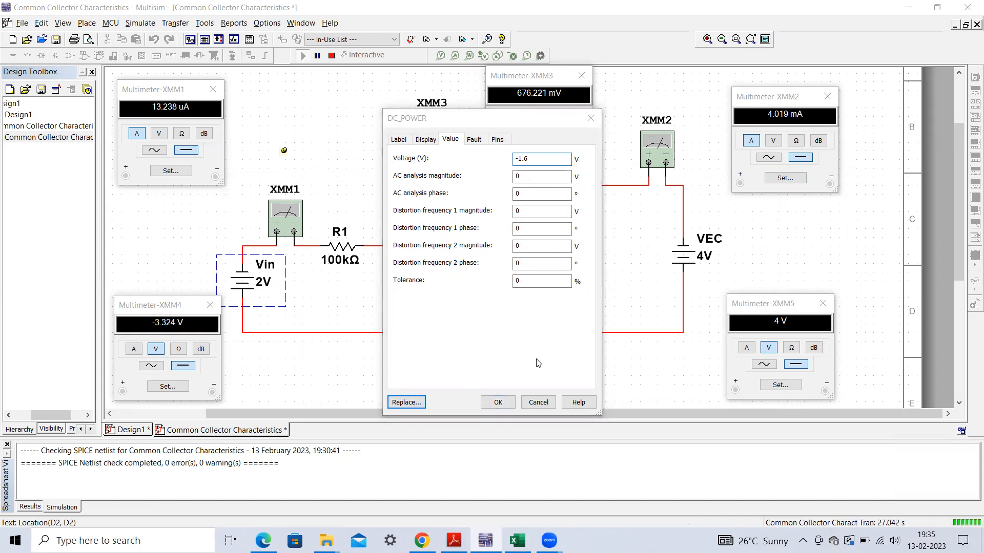
pyautogui.click(498, 402)
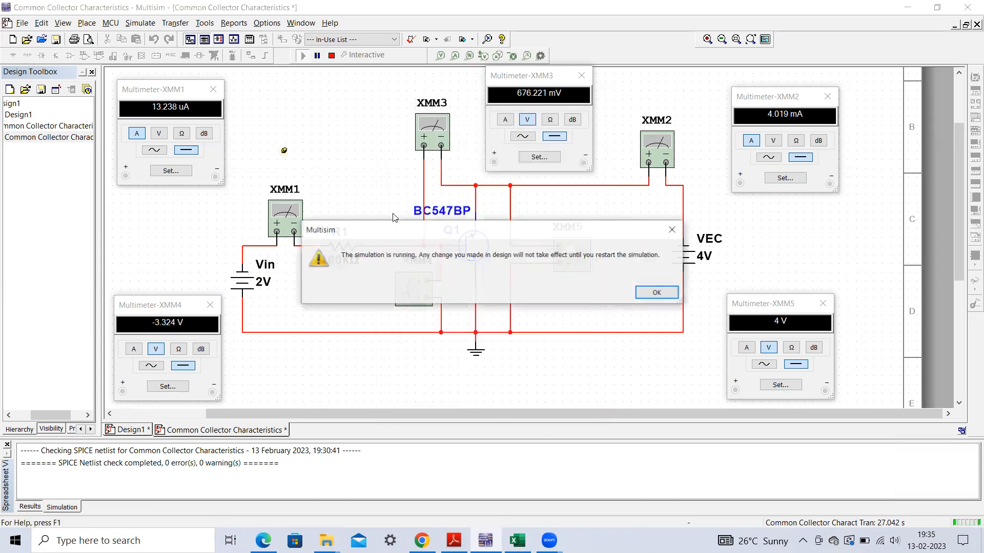
pyautogui.click(656, 292)
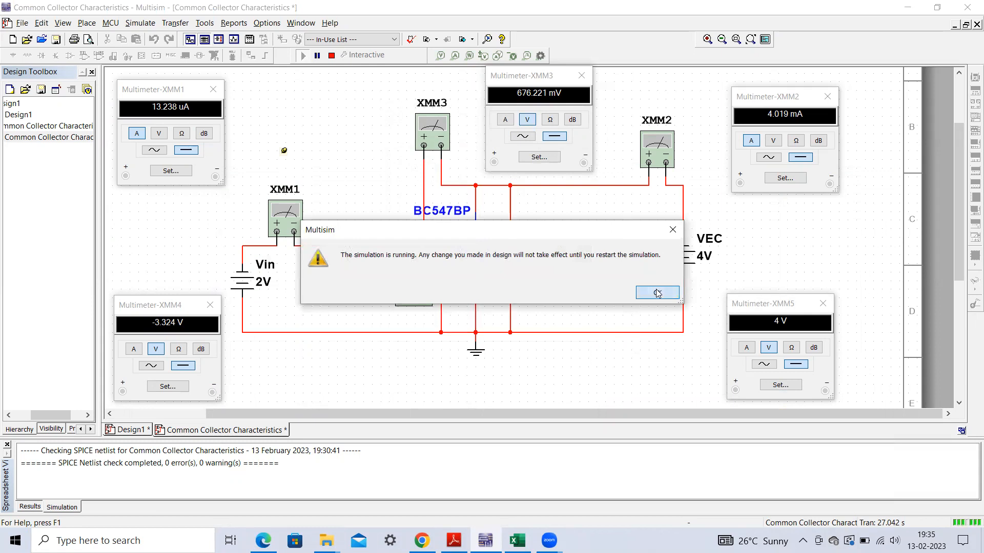
pyautogui.click(331, 56)
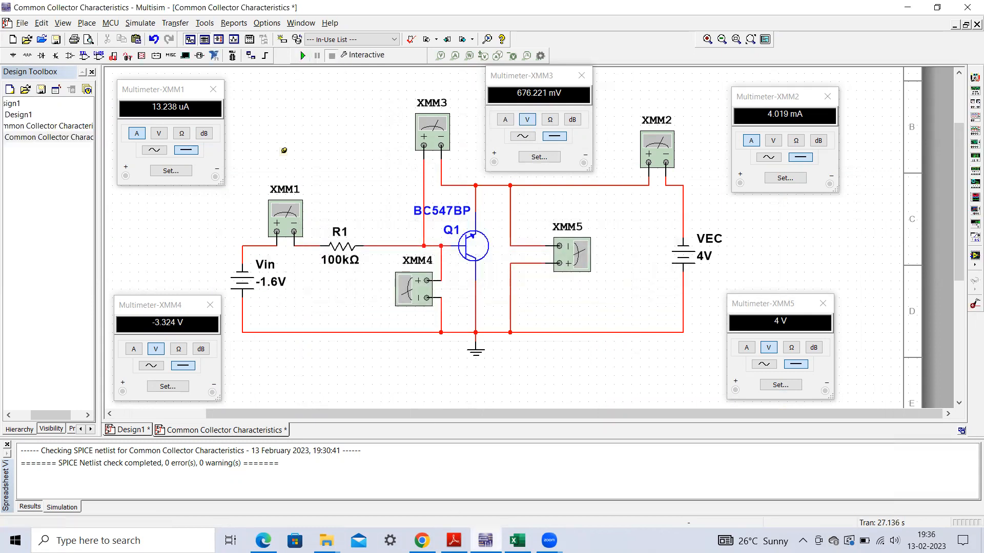
# - Check the output characteristics table in Excel, set the VEC source to 0 V in Multisim and run the simulation
pyautogui.hotkey('alt', 'Tab')
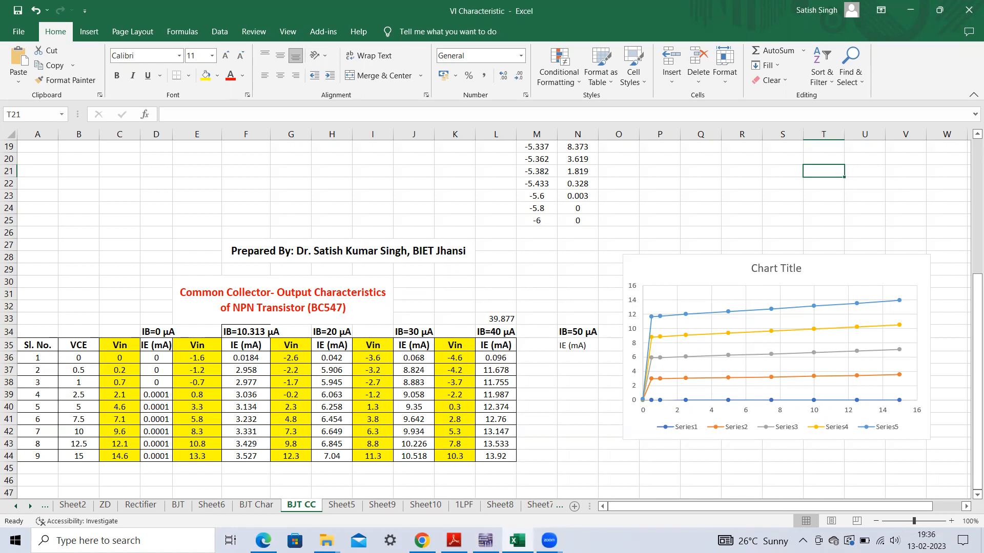
pyautogui.click(486, 540)
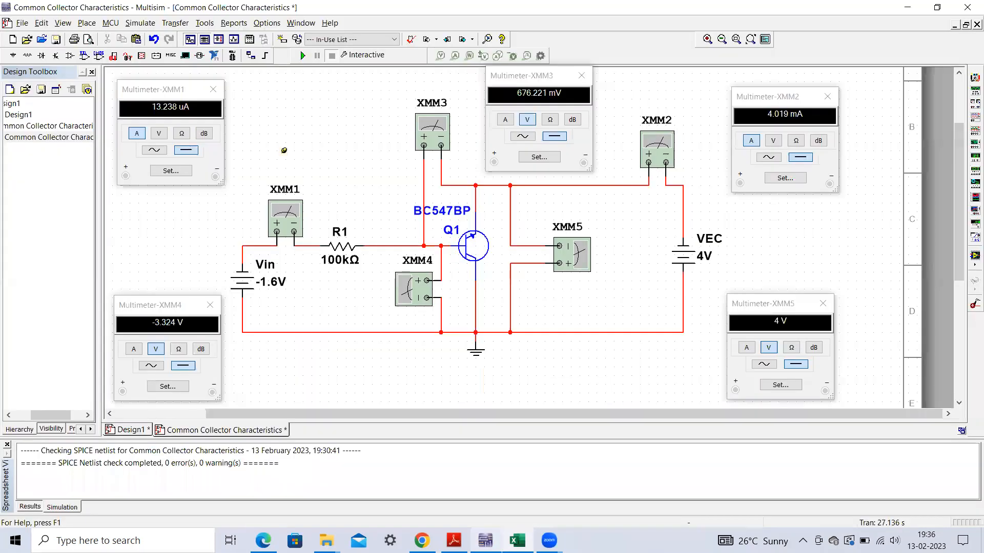
pyautogui.doubleClick(701, 257)
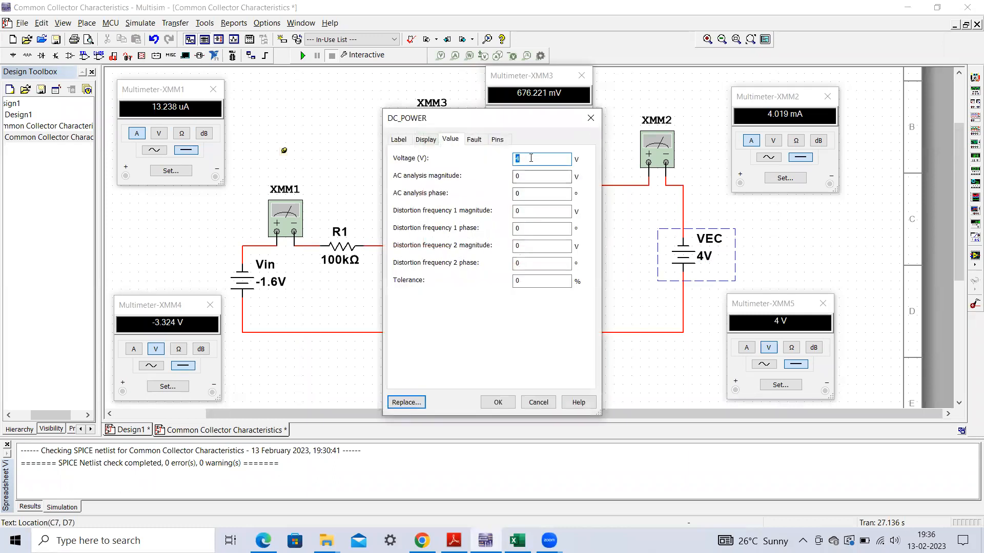
pyautogui.write('0')
pyautogui.click(498, 402)
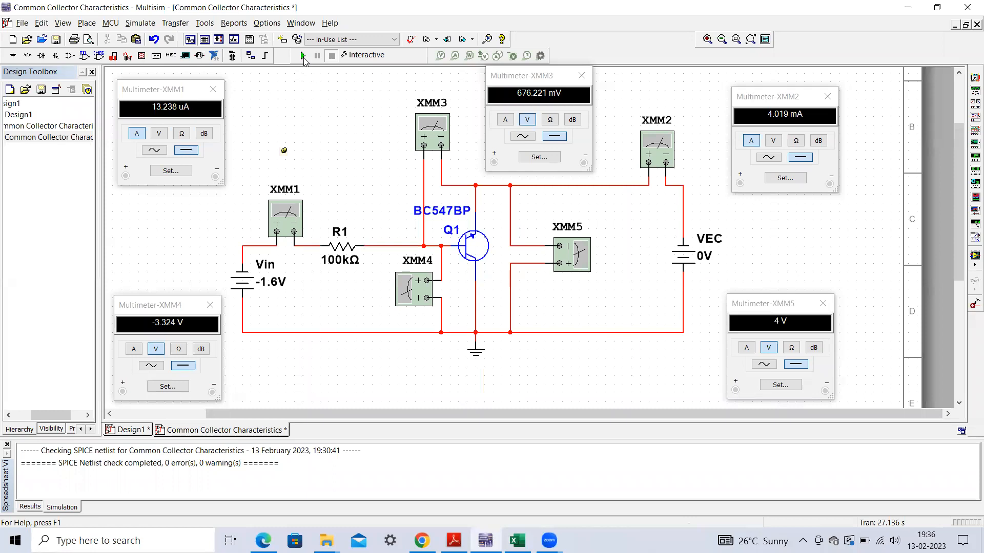
pyautogui.click(302, 57)
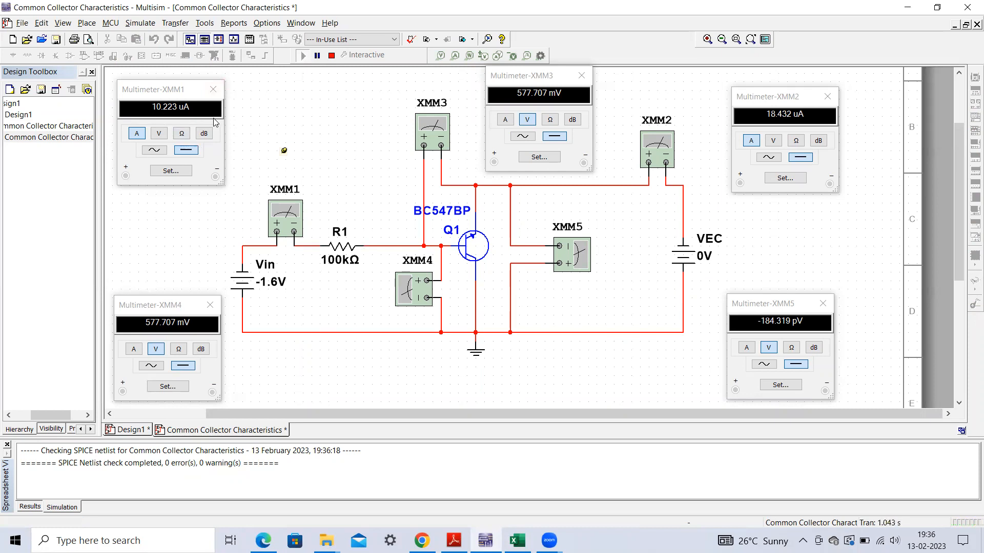
# - Compare the multimeter base and emitter currents in Multisim with the VCE = 0 row of the Excel output characteristics table
pyautogui.click(518, 541)
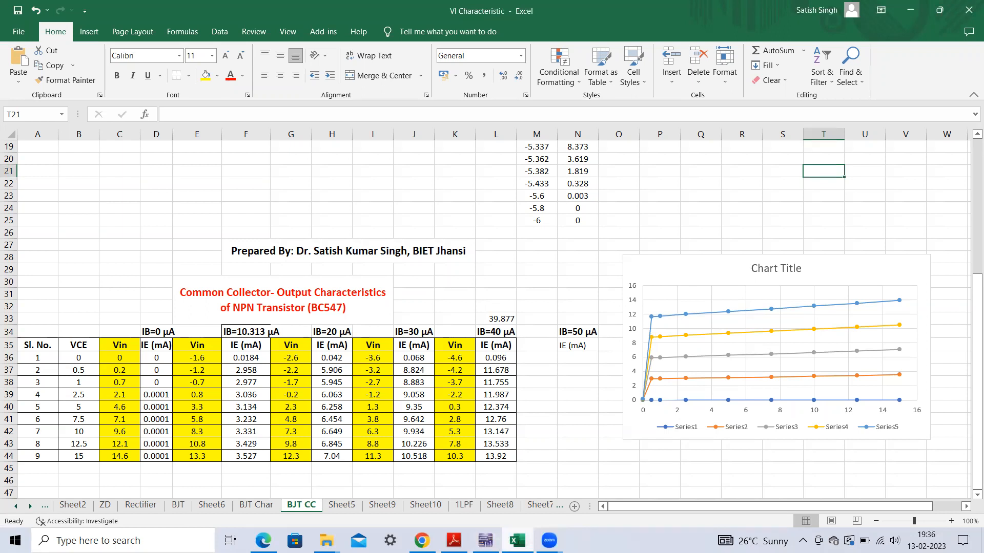
pyautogui.click(518, 540)
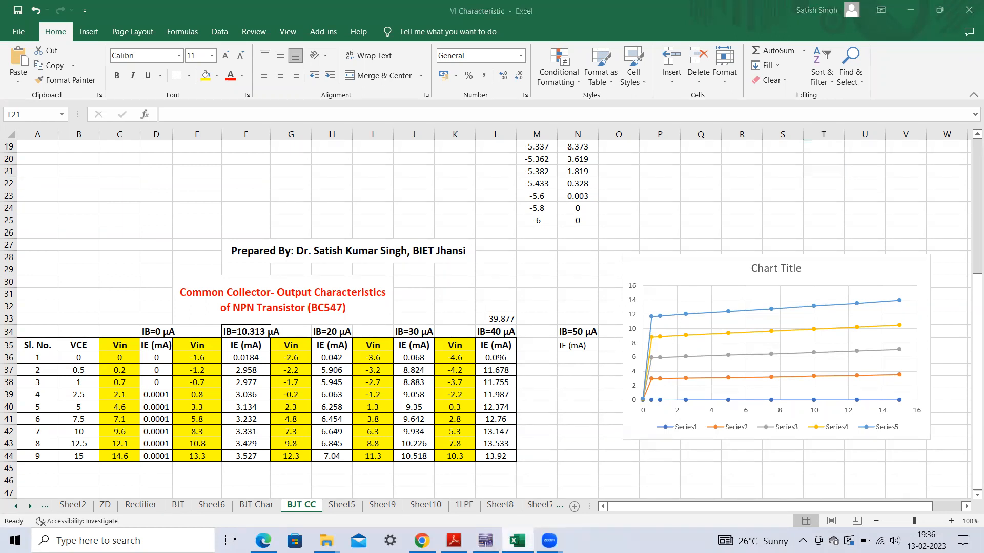
pyautogui.click(518, 541)
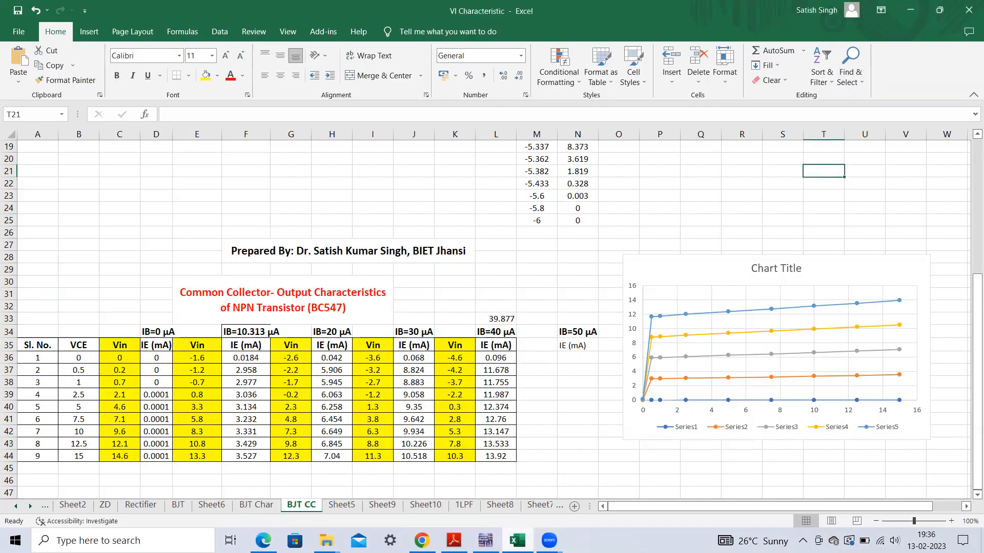
pyautogui.click(518, 540)
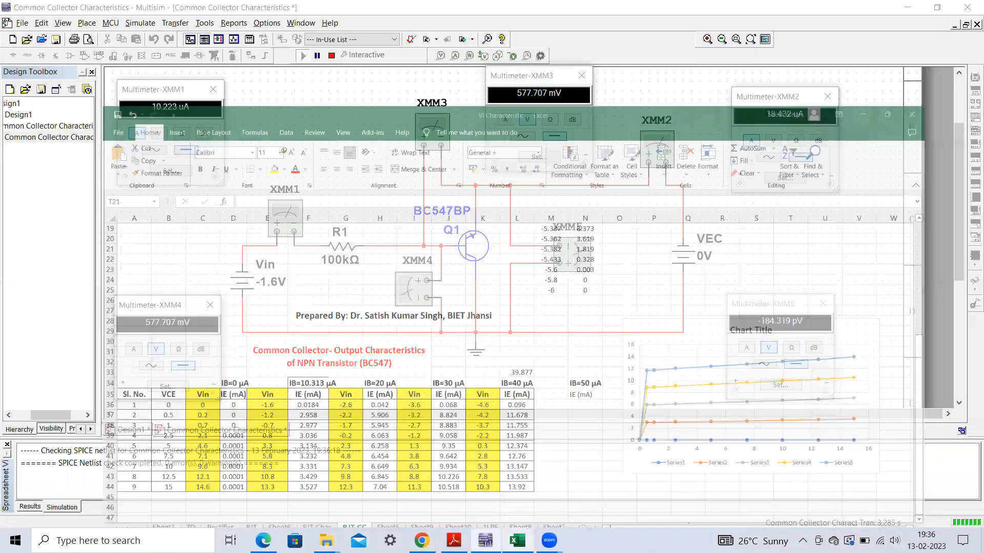
pyautogui.click(517, 540)
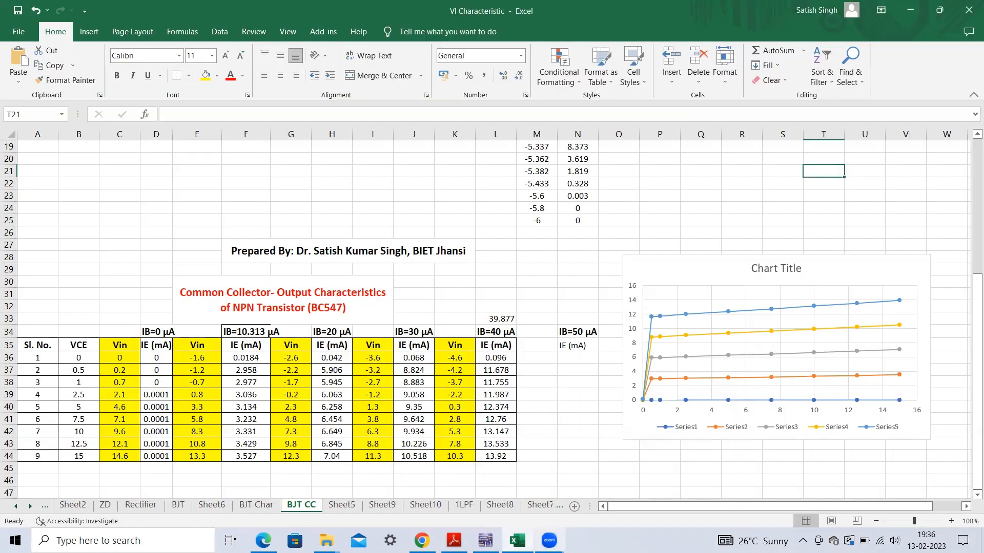
pyautogui.click(517, 541)
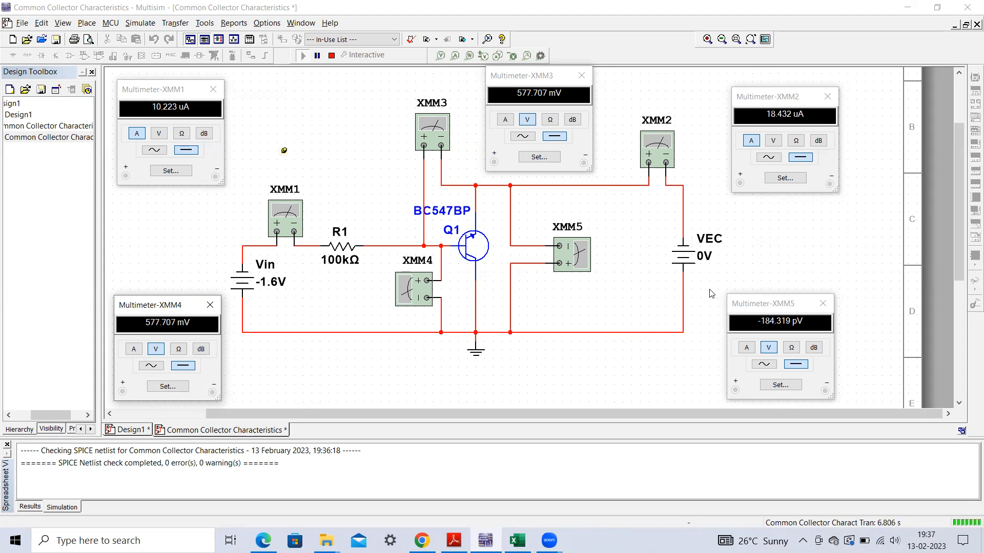
pyautogui.click(634, 431)
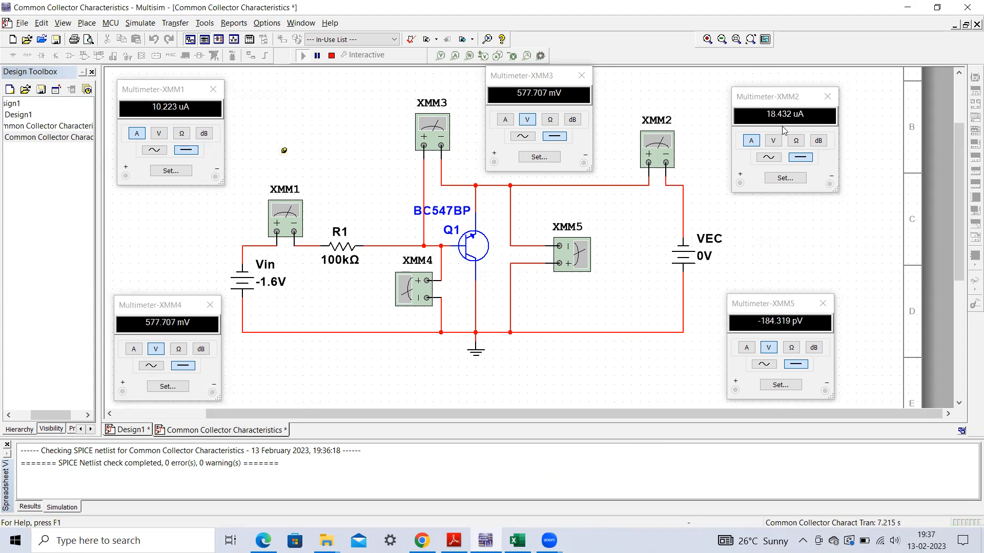
pyautogui.click(778, 90)
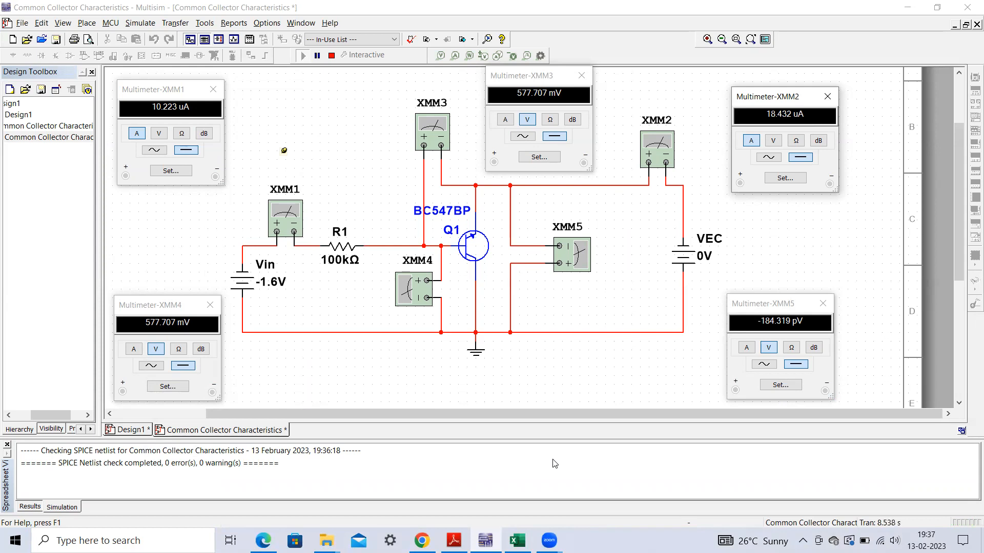
pyautogui.click(517, 541)
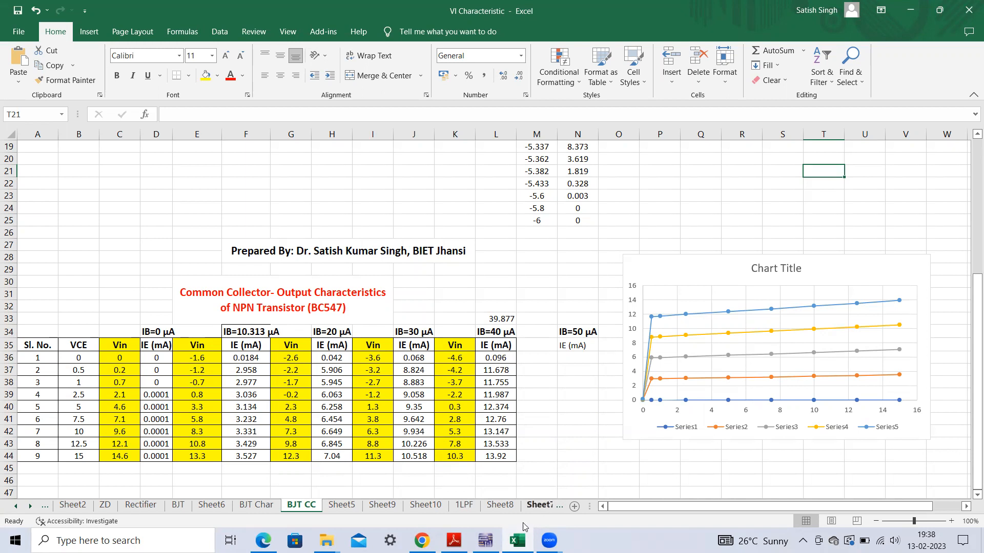
# - Return to Multisim, stop the simulation, set the VEC source to 0.5 V and run the simulation again
pyautogui.click(485, 540)
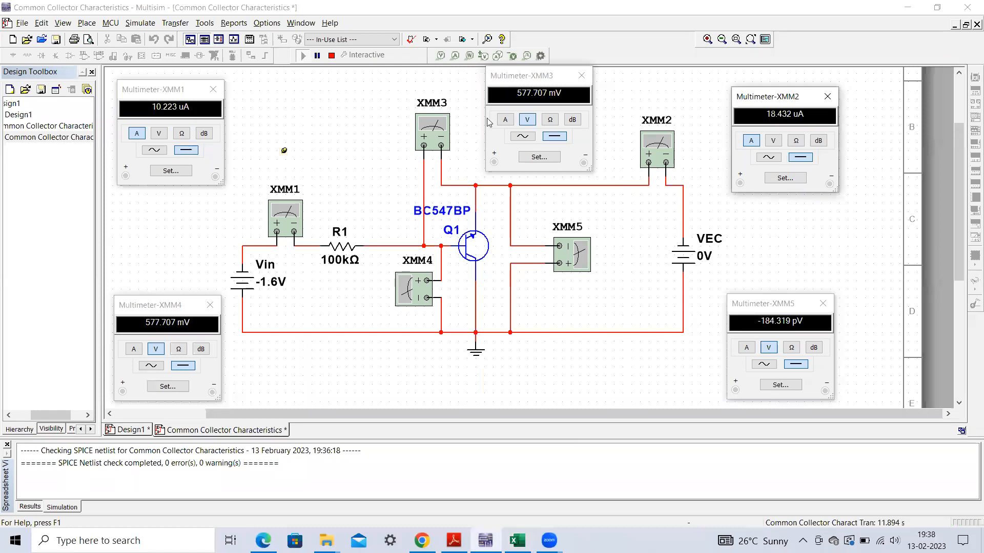
pyautogui.click(331, 56)
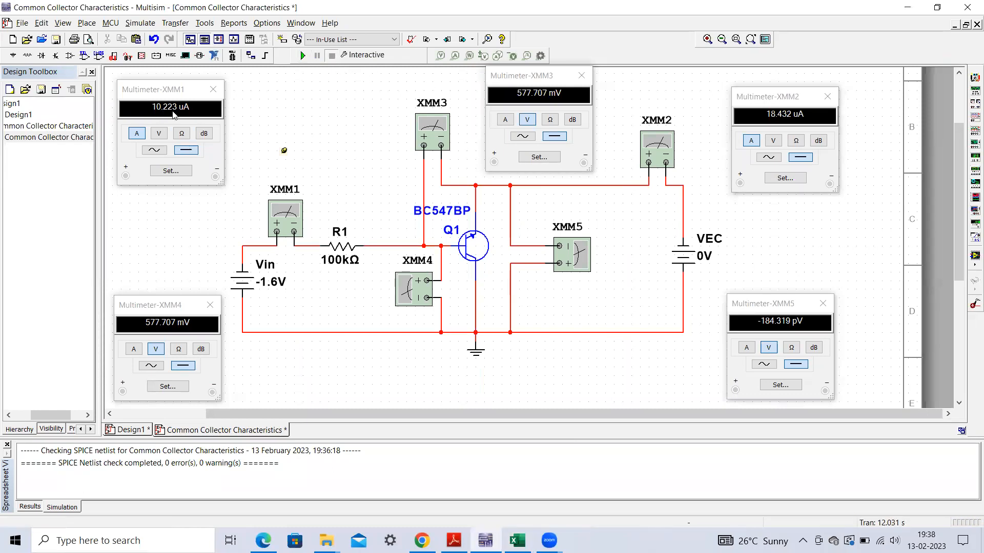
pyautogui.doubleClick(702, 260)
pyautogui.click(541, 159)
pyautogui.write('.5')
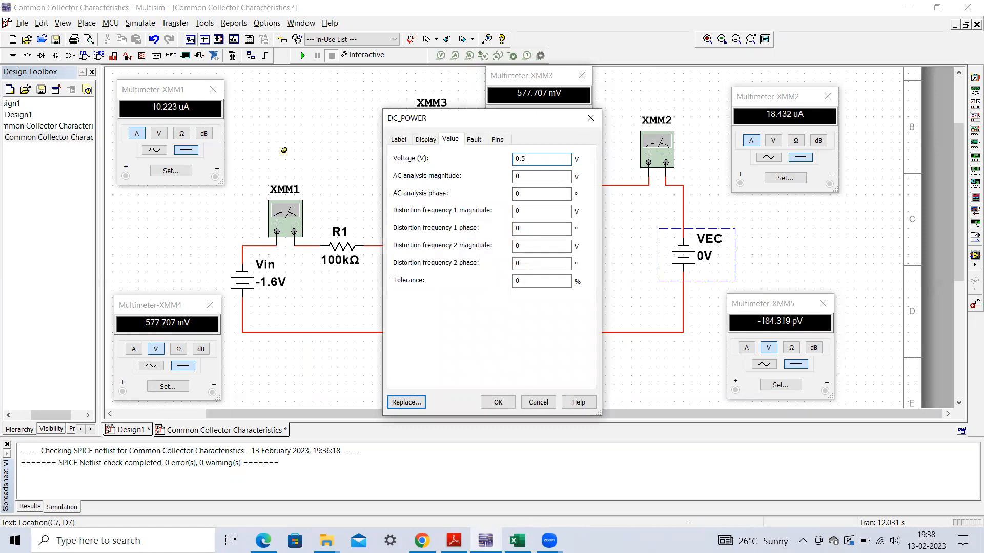
pyautogui.click(497, 401)
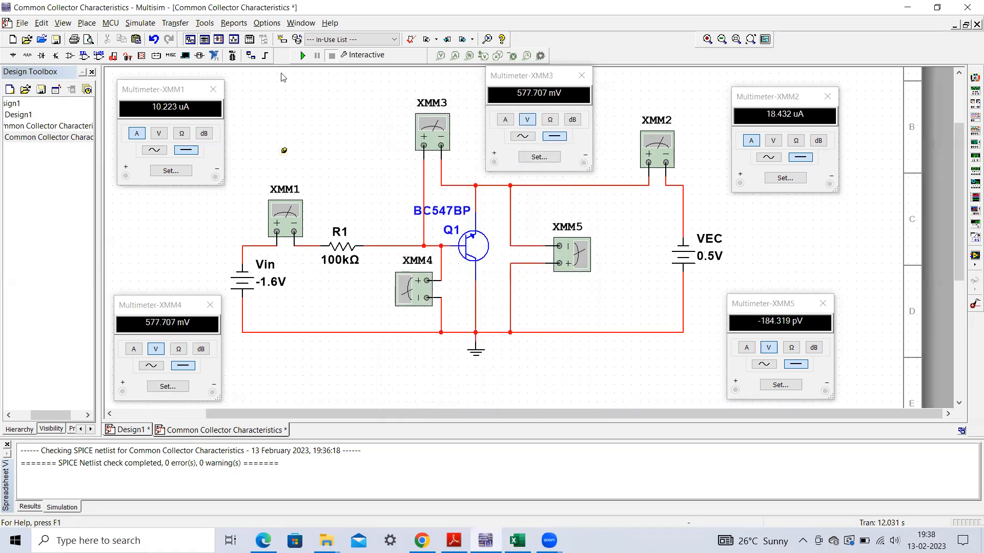
pyautogui.click(303, 57)
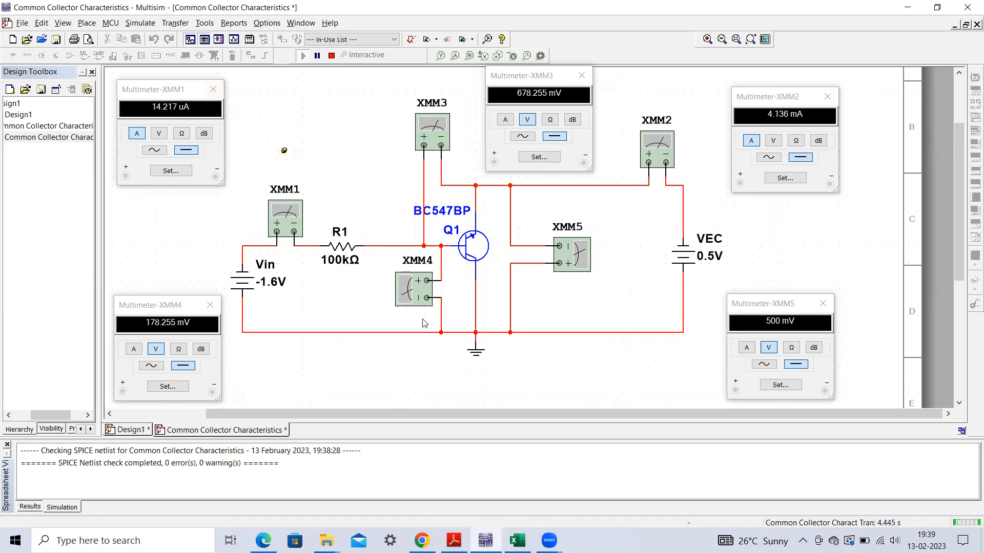
# - Check the Excel table, set the Vin source to -1.2 V in the stopped Multisim circuit and rerun the simulation
pyautogui.click(517, 540)
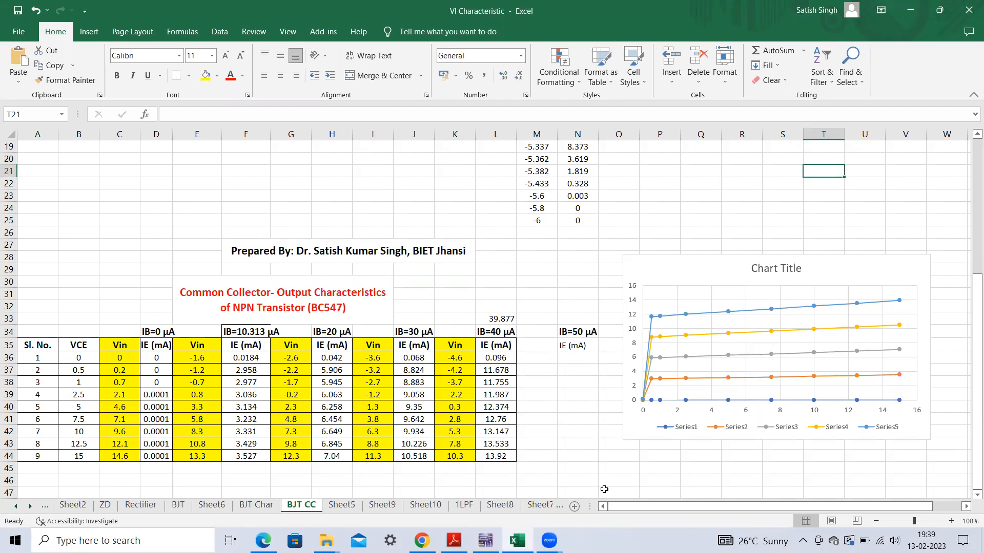
pyautogui.click(486, 540)
pyautogui.click(332, 56)
pyautogui.click(276, 283)
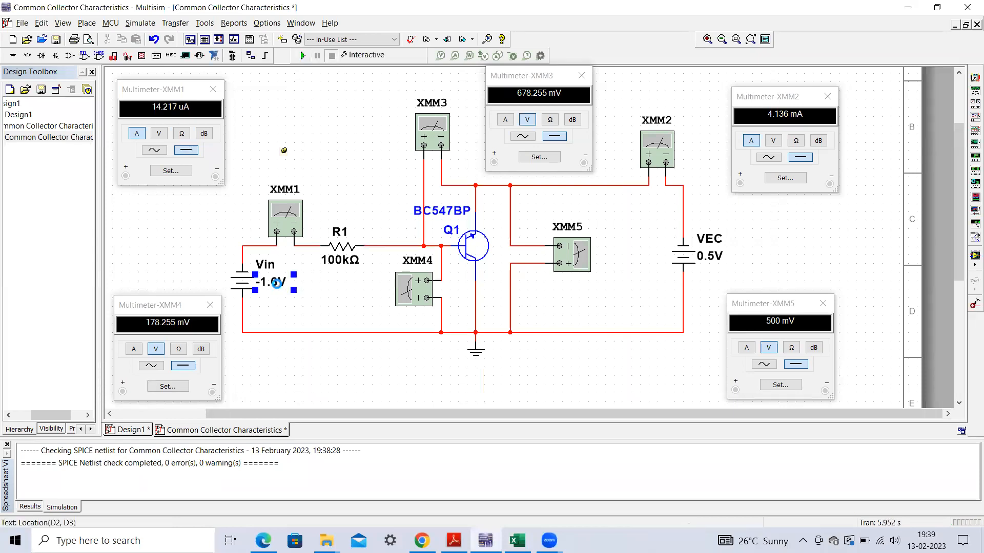
pyautogui.doubleClick(277, 284)
pyautogui.click(532, 162)
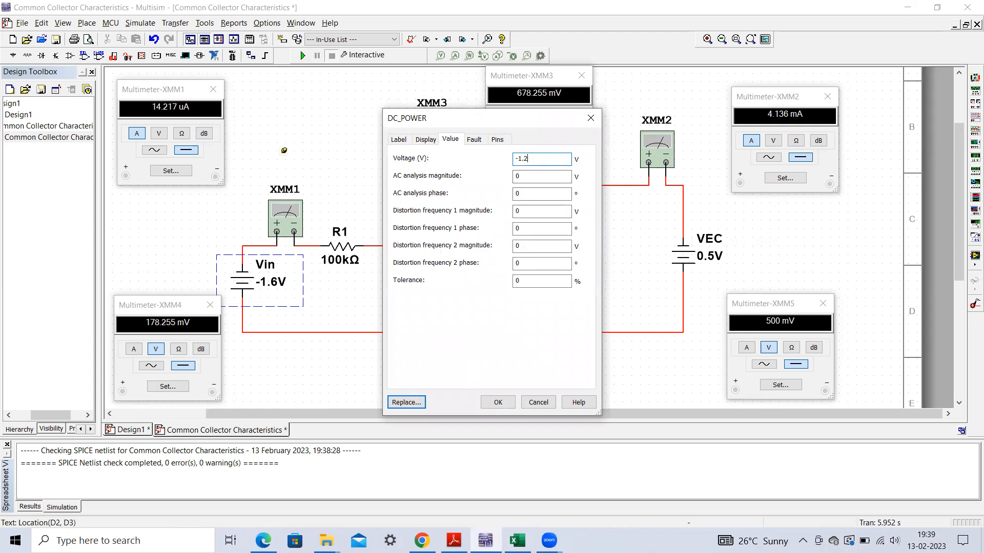
pyautogui.click(496, 402)
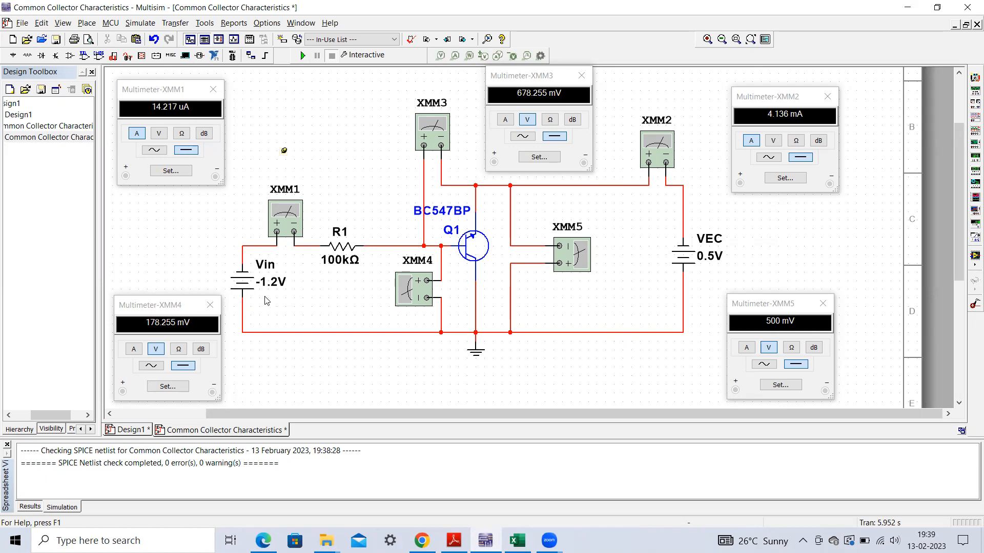
pyautogui.click(303, 57)
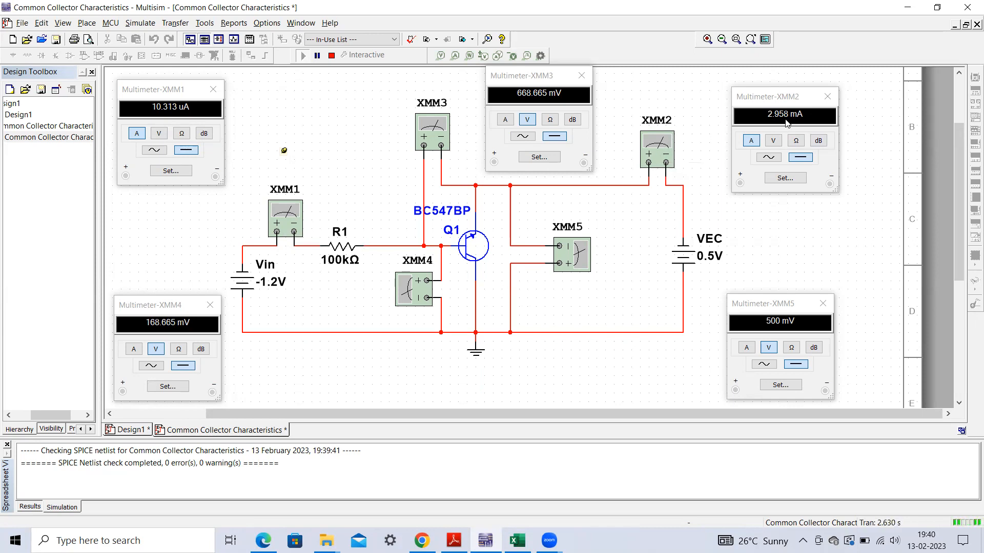
# - Check the emitter current for VCE = 0.5 and the next VCE value in the Excel table, then return to Multisim
pyautogui.click(518, 540)
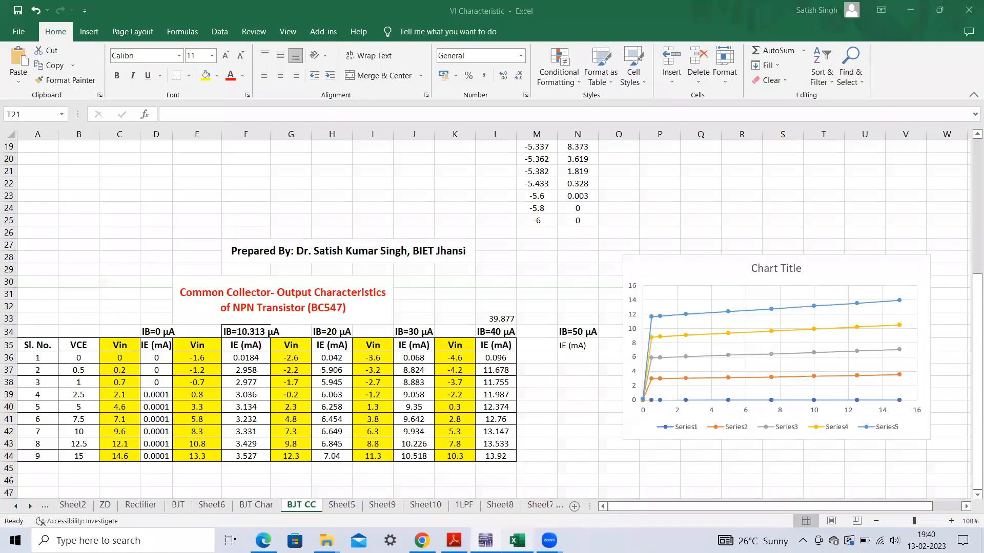
pyautogui.click(260, 371)
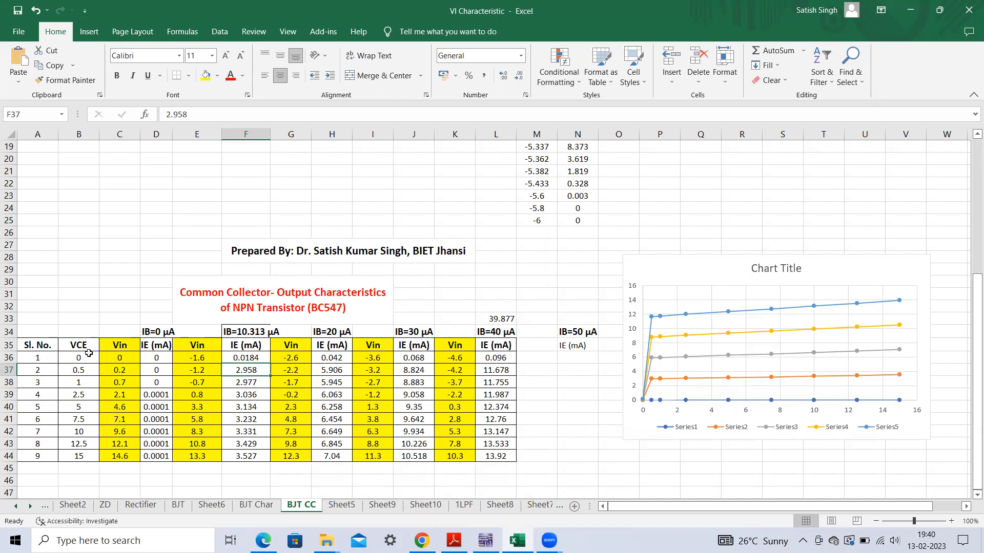
pyautogui.click(82, 383)
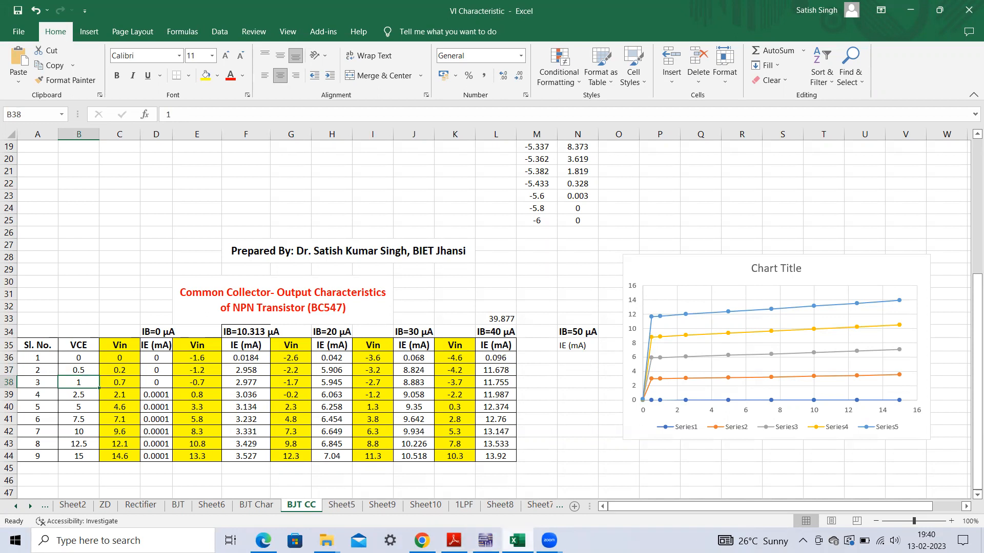
pyautogui.hotkey('alt', 'Tab')
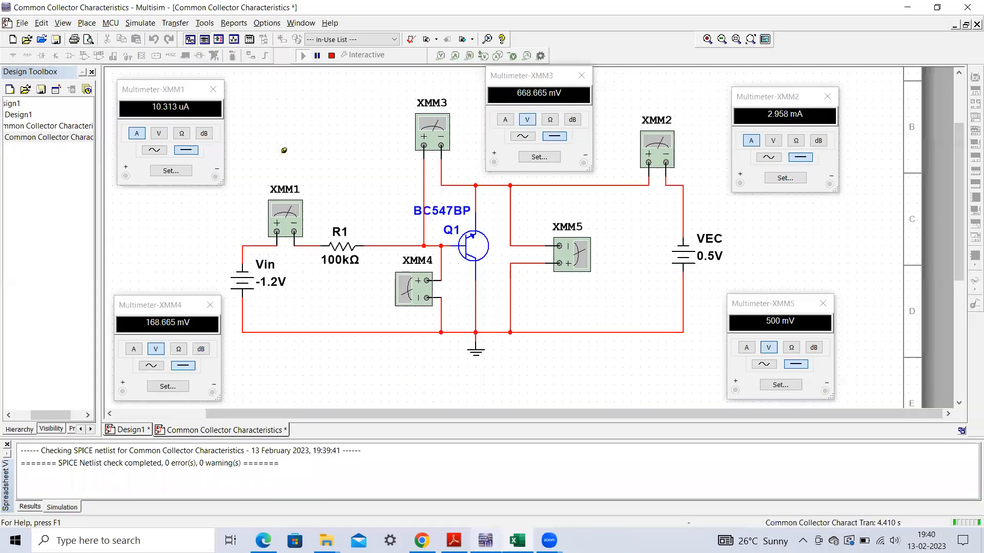
# - Stop the simulation, set the VEC source to 1 V and run the simulation again
pyautogui.click(334, 57)
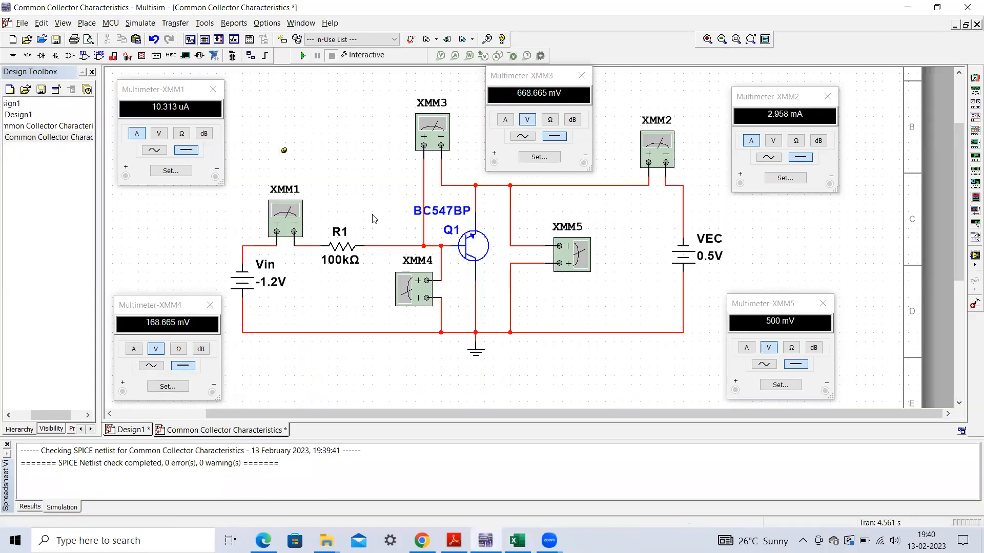
pyautogui.doubleClick(701, 272)
pyautogui.write('1')
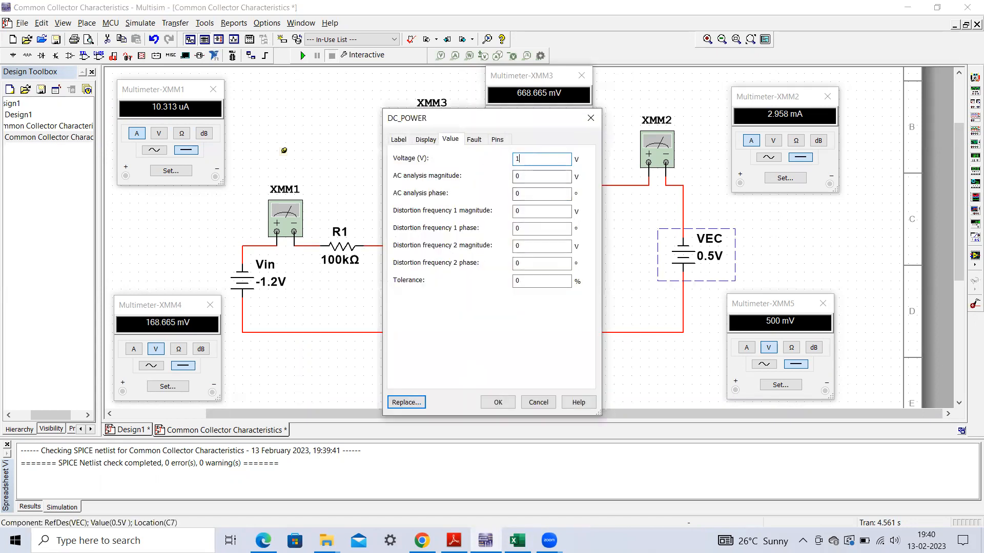
pyautogui.click(498, 402)
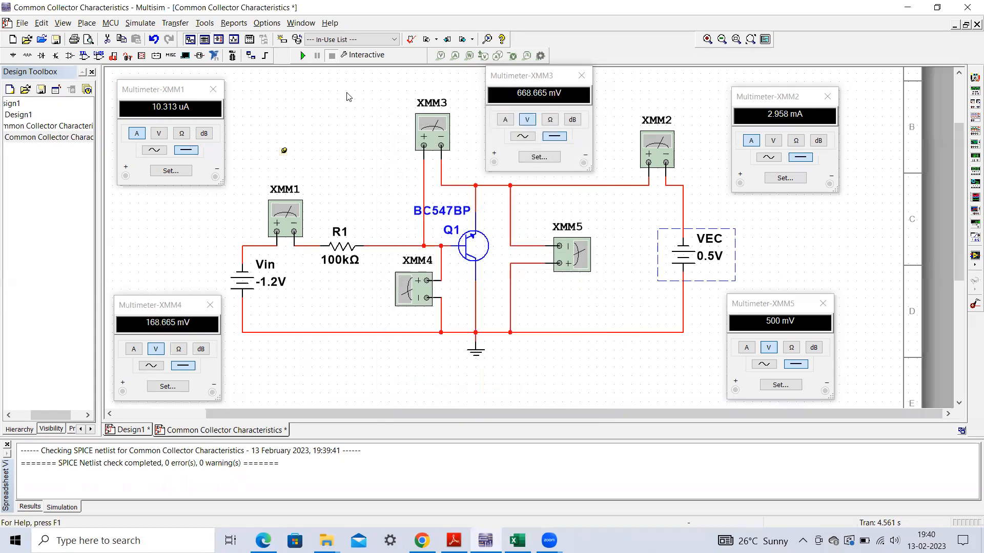
pyautogui.click(302, 55)
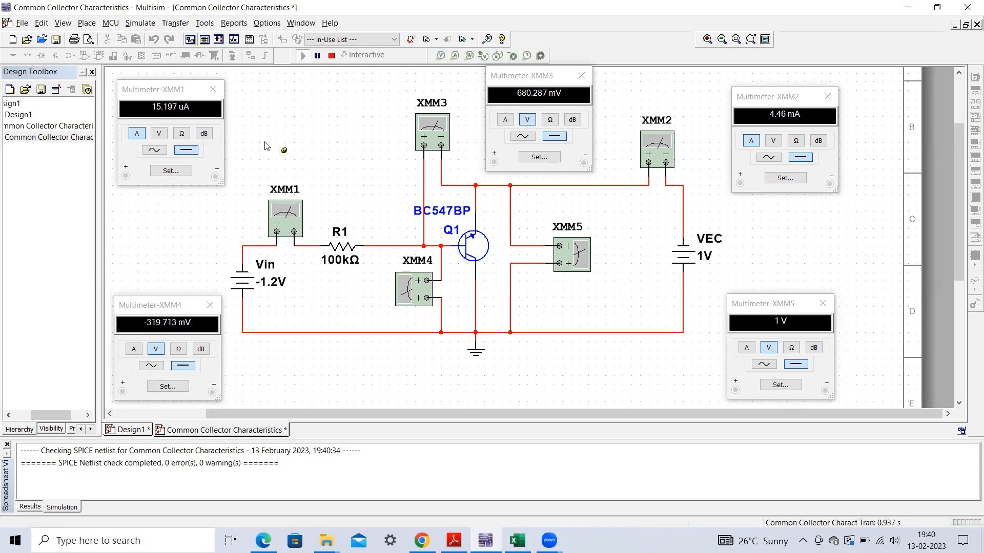
# - Stop the simulation, look up Vin for VCE = 1 in the Excel table, set Vin to -0.7 V in Multisim and rerun
pyautogui.click(332, 55)
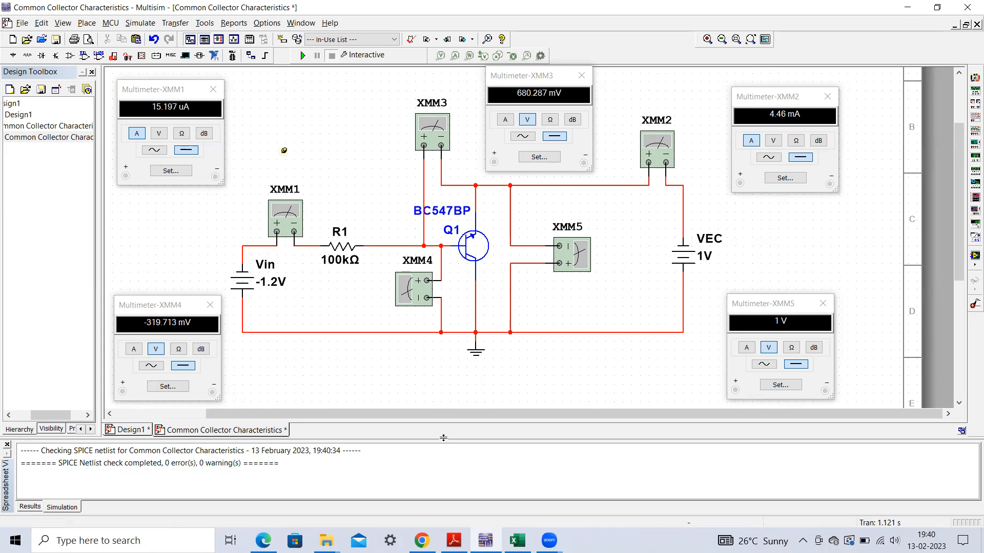
pyautogui.click(517, 541)
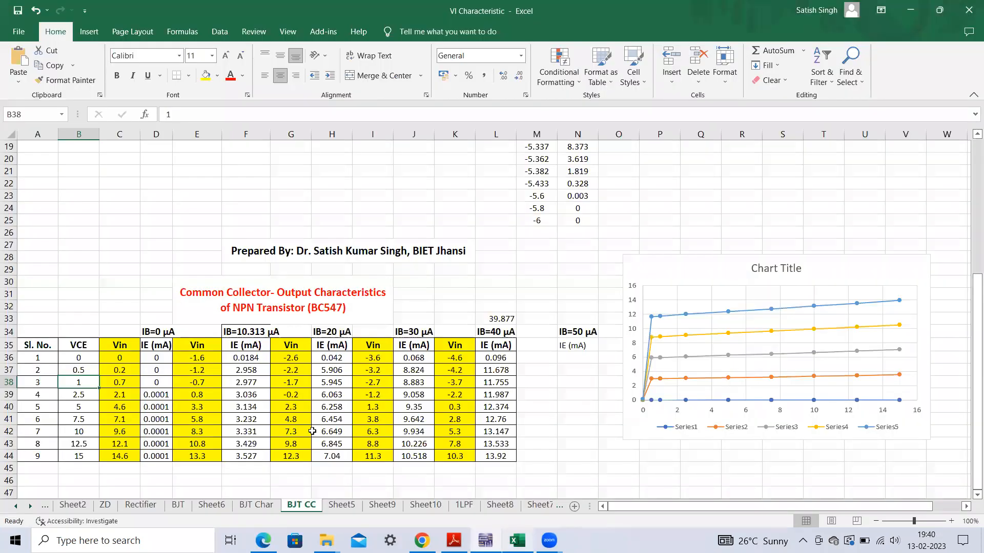
pyautogui.click(206, 386)
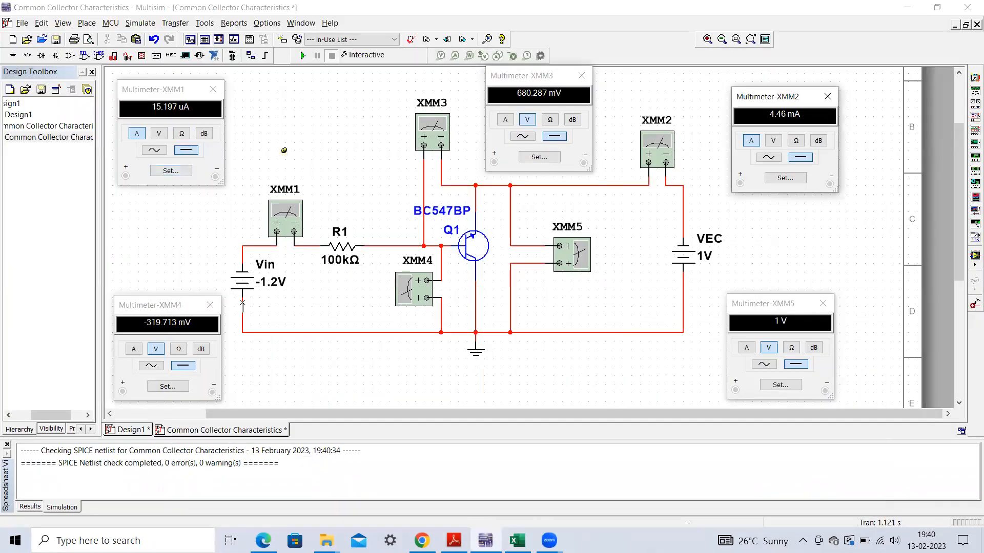
pyautogui.click(268, 291)
pyautogui.doubleClick(268, 291)
pyautogui.click(534, 158)
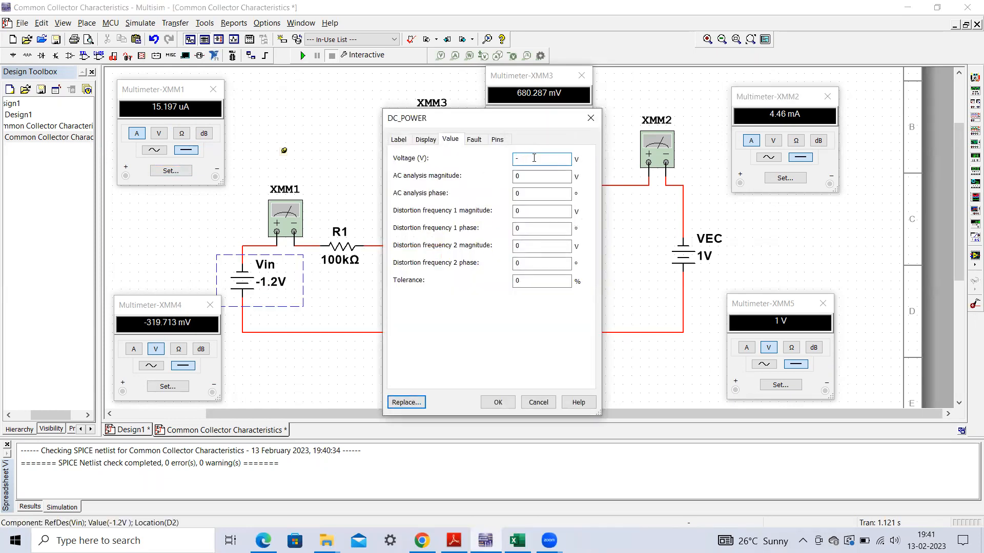
pyautogui.write('-0.7')
pyautogui.click(498, 403)
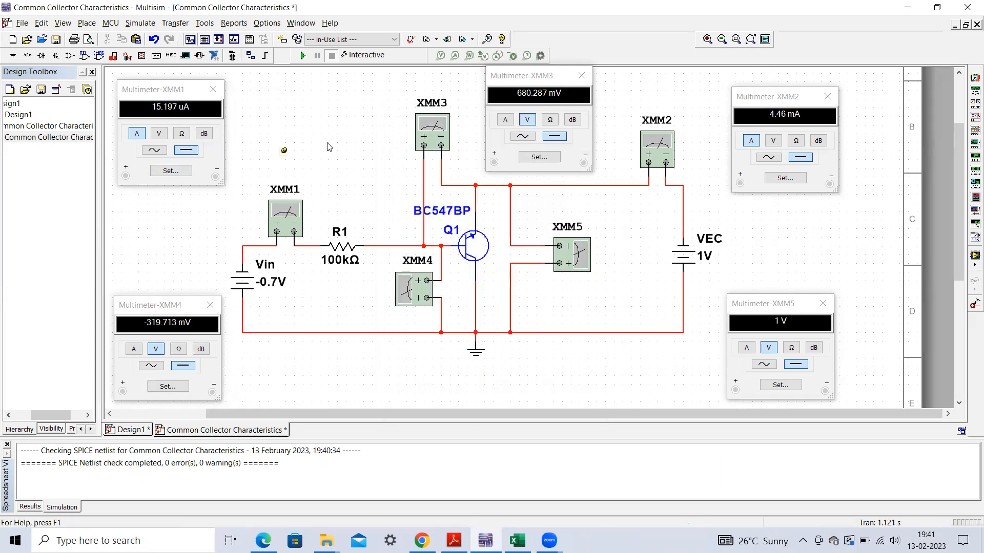
pyautogui.click(301, 56)
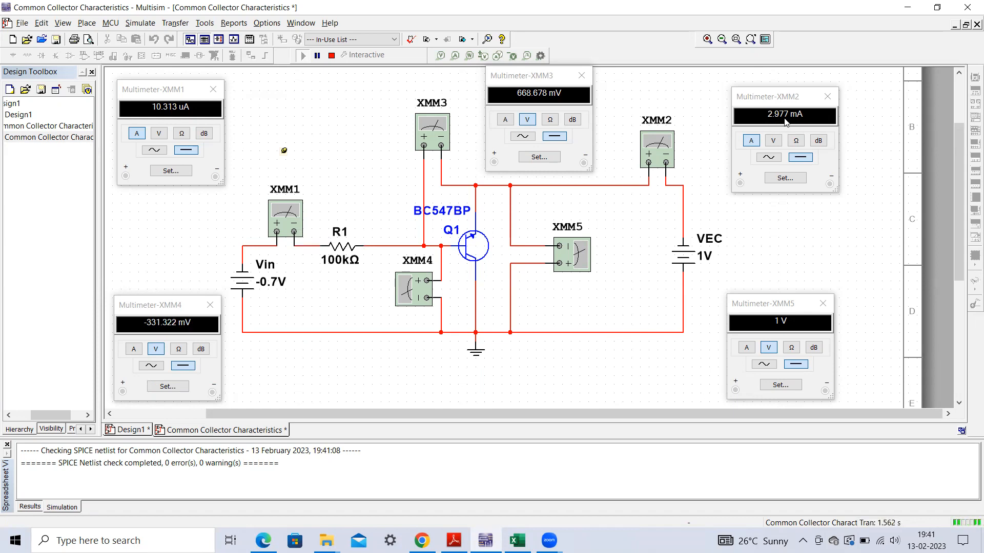
# - Check the emitter current for VCE = 1 and the IB = 20 µA heading in the Excel table, and return to Multisim
pyautogui.click(518, 540)
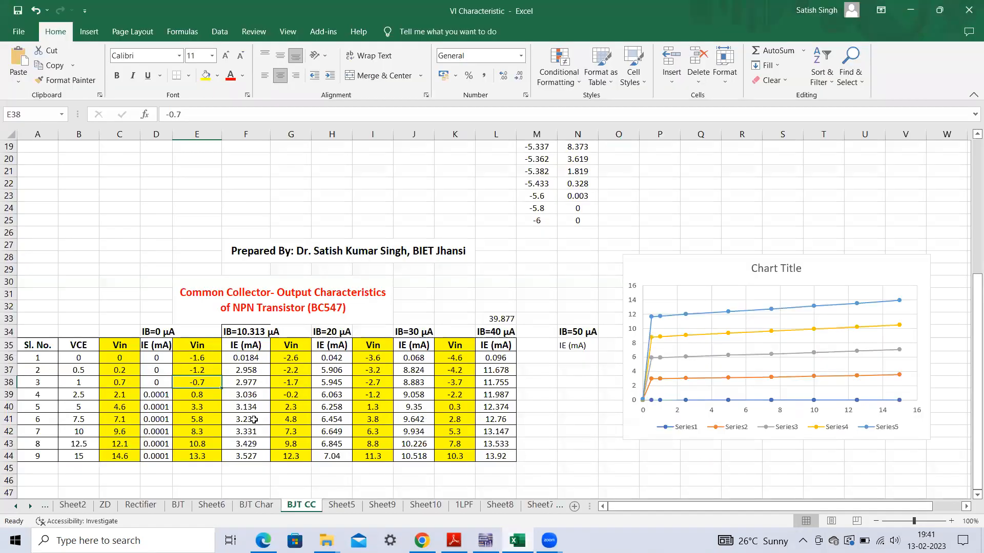
pyautogui.click(250, 383)
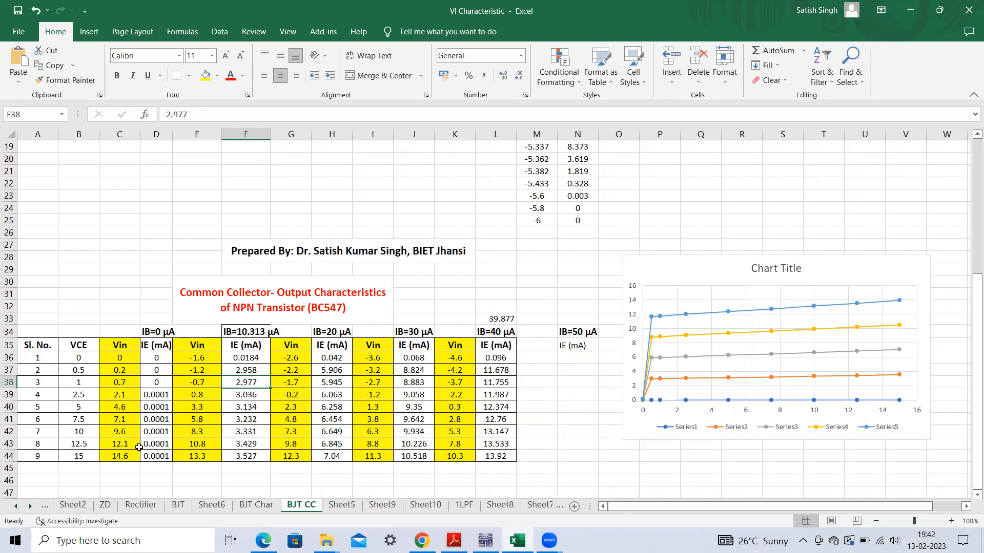
pyautogui.click(343, 333)
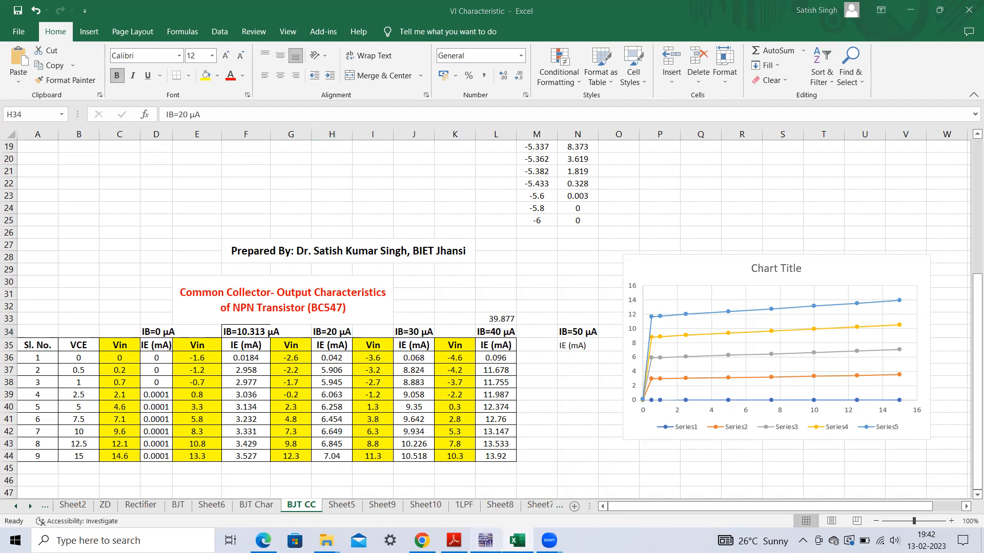
pyautogui.click(485, 540)
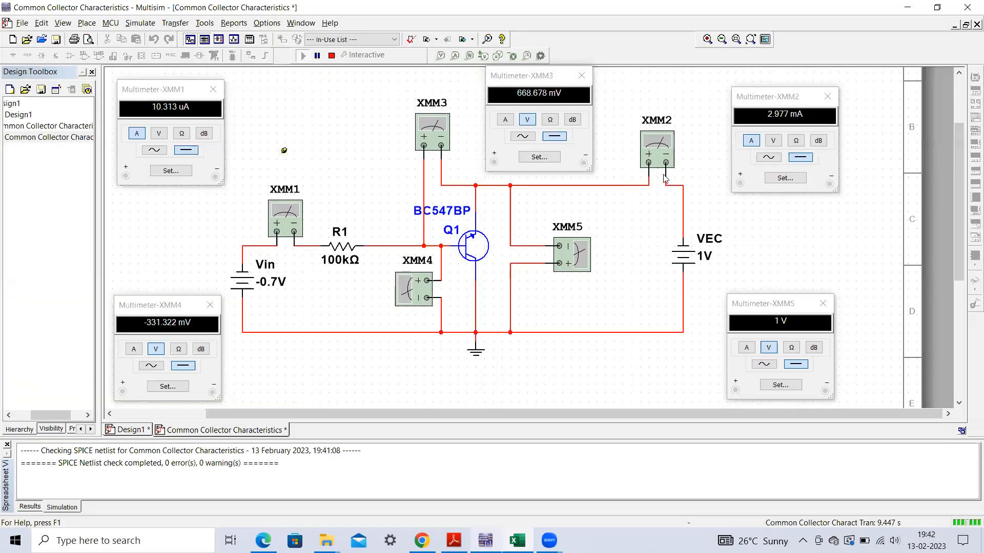
# - Stop the simulation and set the VEC source to 0 V
pyautogui.click(331, 56)
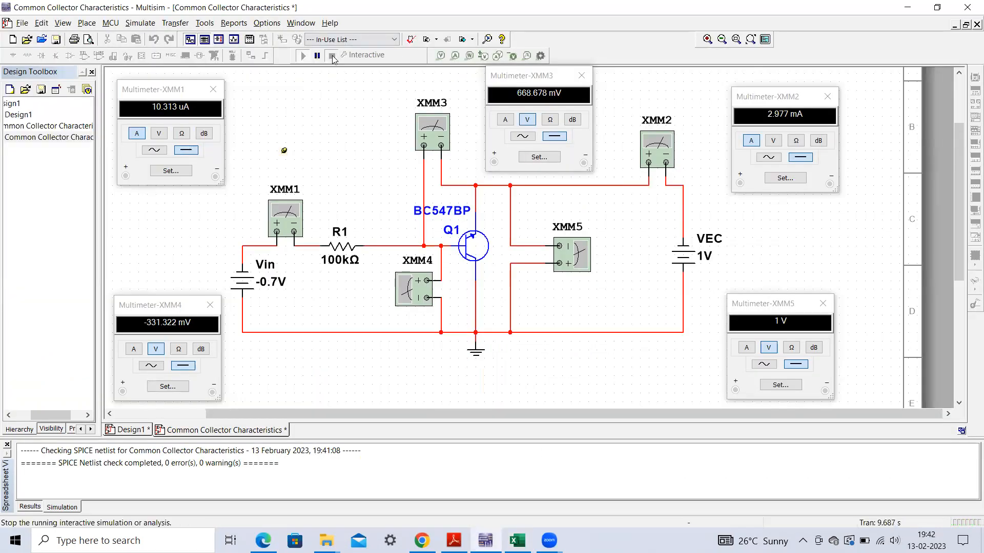
pyautogui.doubleClick(703, 254)
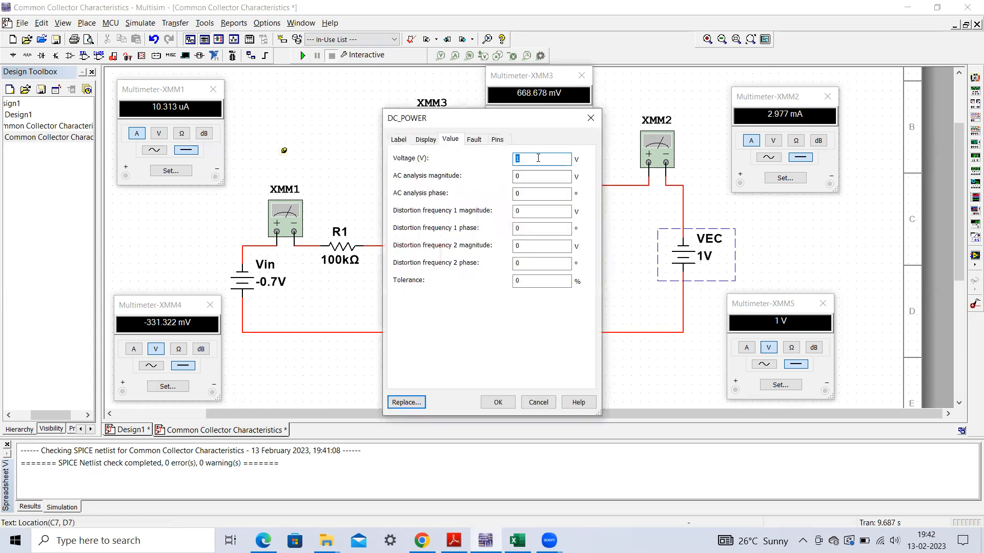
pyautogui.write('0')
pyautogui.click(497, 402)
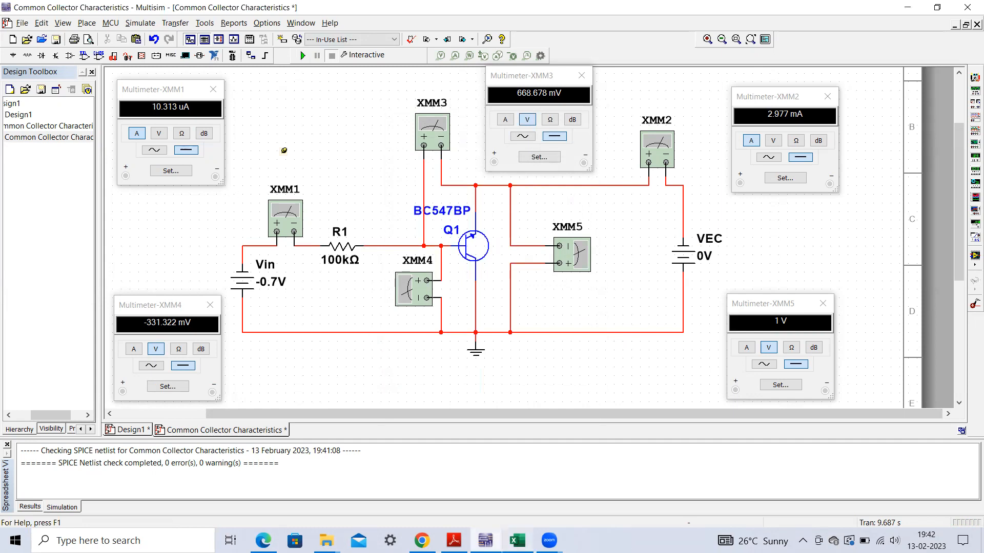
# - Look up the first Vin value for IB = 20 µA in Excel, set Vin to -2.6 V in Multisim and run the simulation
pyautogui.click(517, 541)
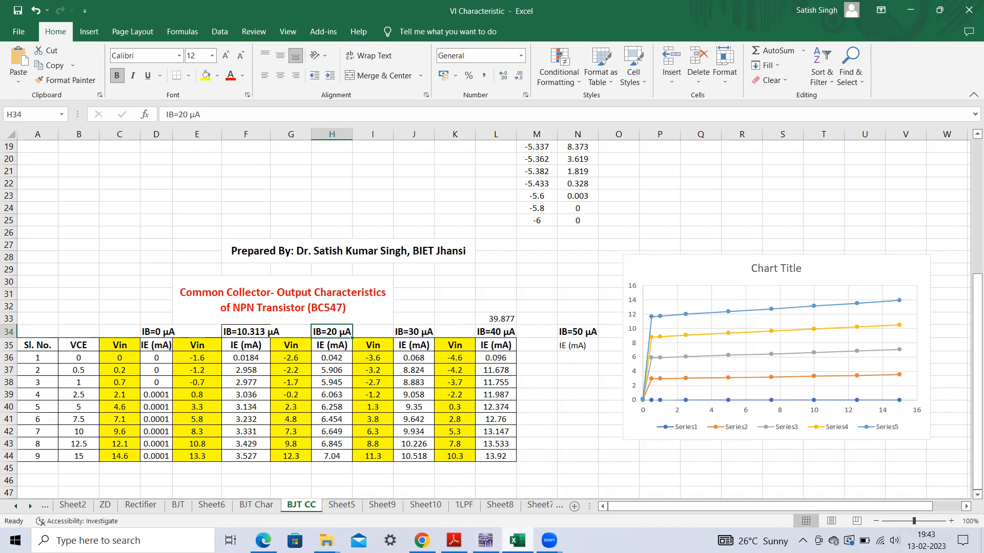
pyautogui.click(517, 541)
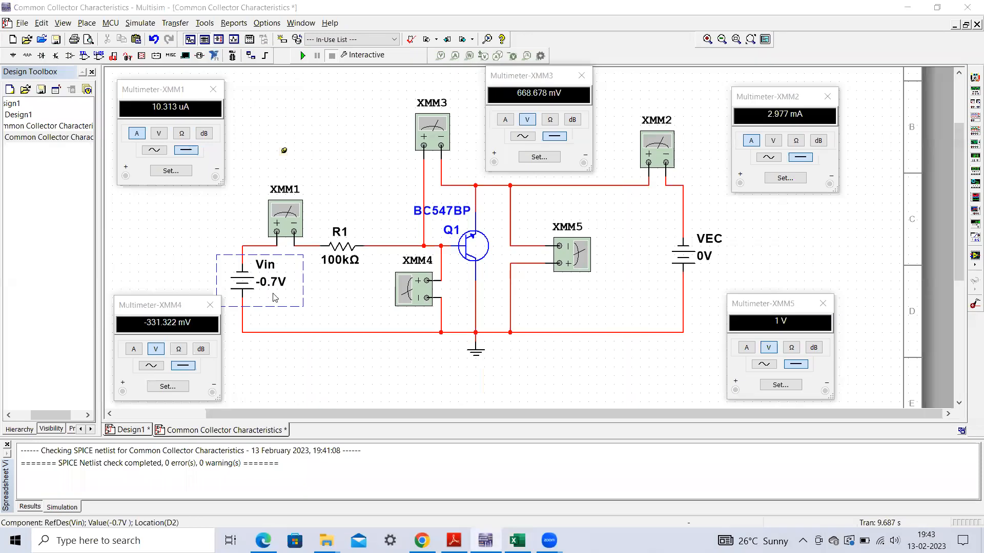
pyautogui.doubleClick(276, 298)
pyautogui.click(531, 159)
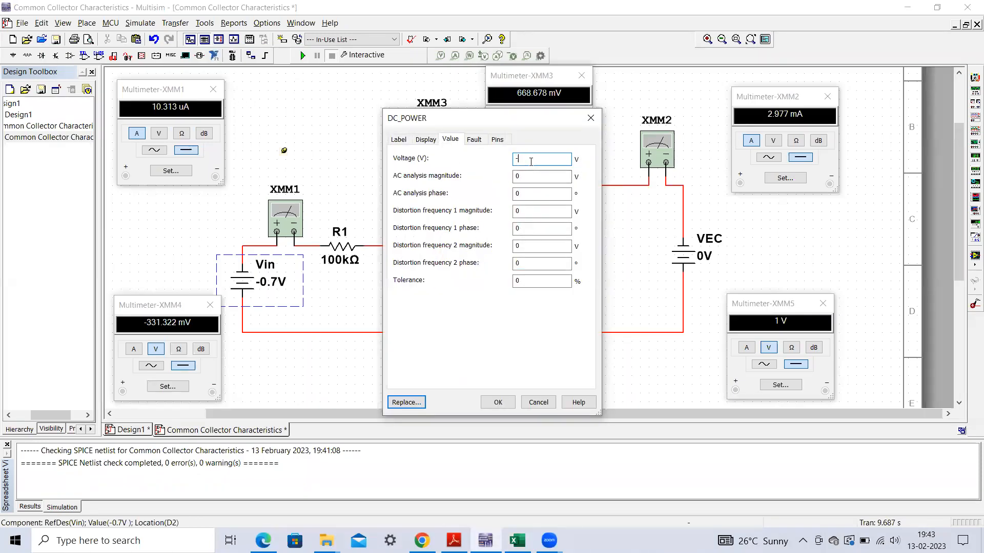
pyautogui.write('-2.6')
pyautogui.click(498, 402)
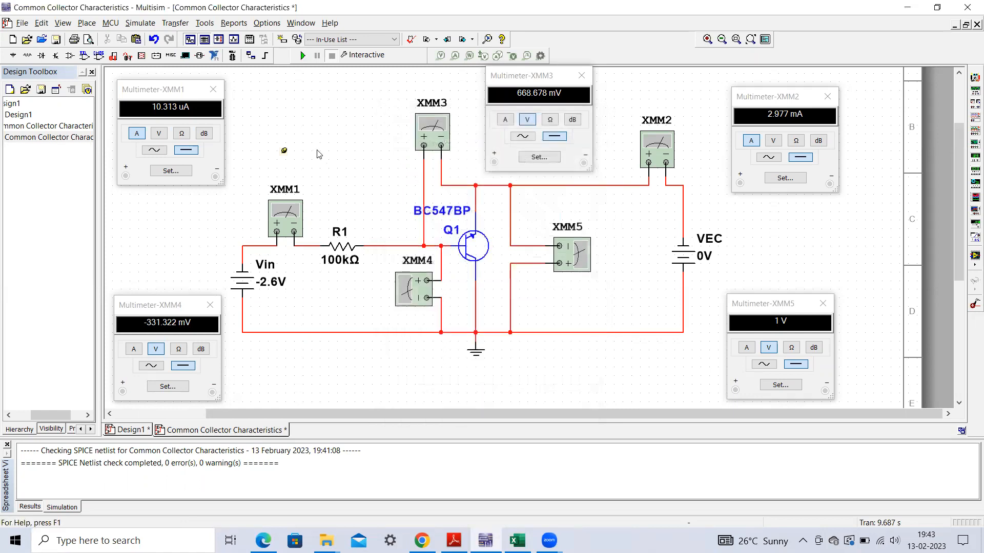
pyautogui.click(303, 55)
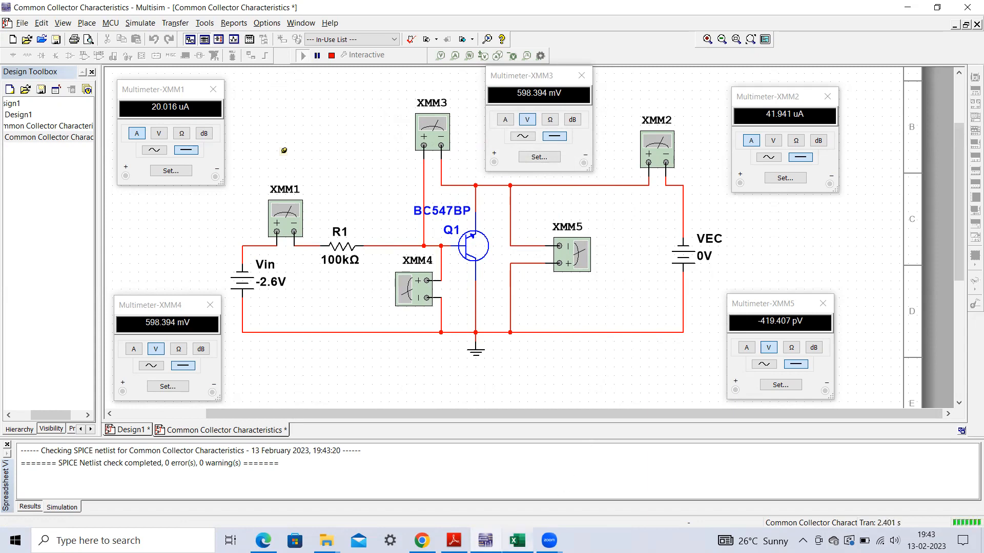
# - Compare the Multisim multimeter currents with the VCE = 0 row for IB = 20 µA in the Excel table
pyautogui.click(517, 541)
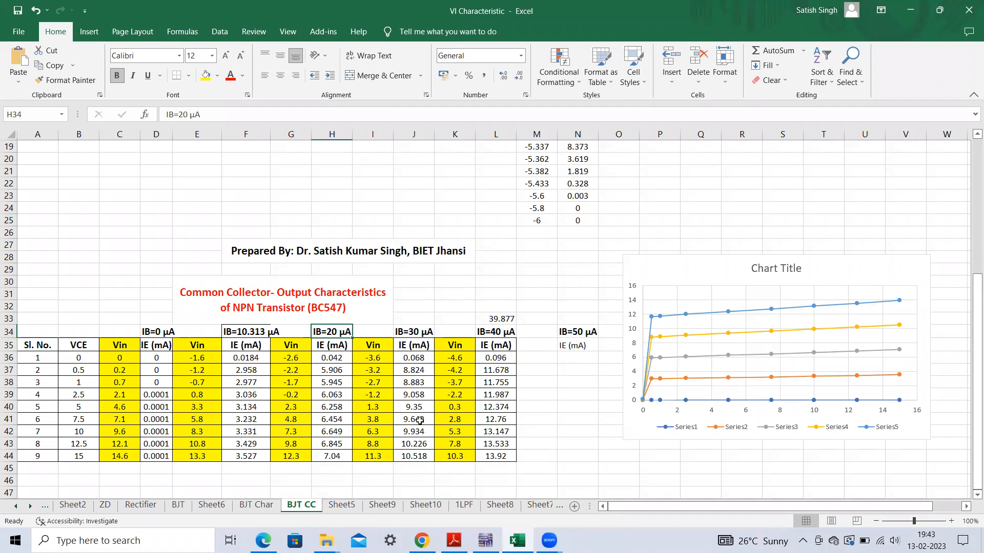
pyautogui.click(517, 540)
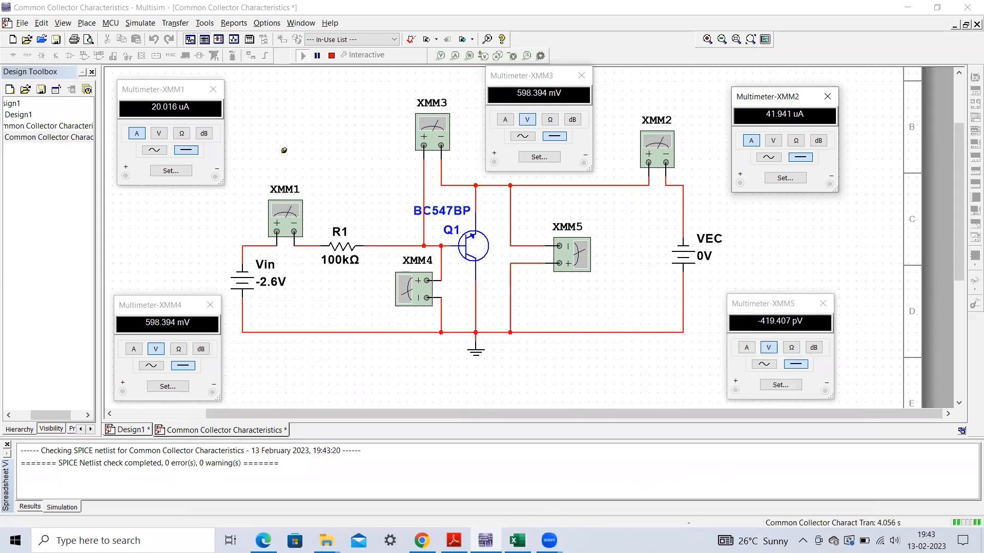
pyautogui.click(517, 540)
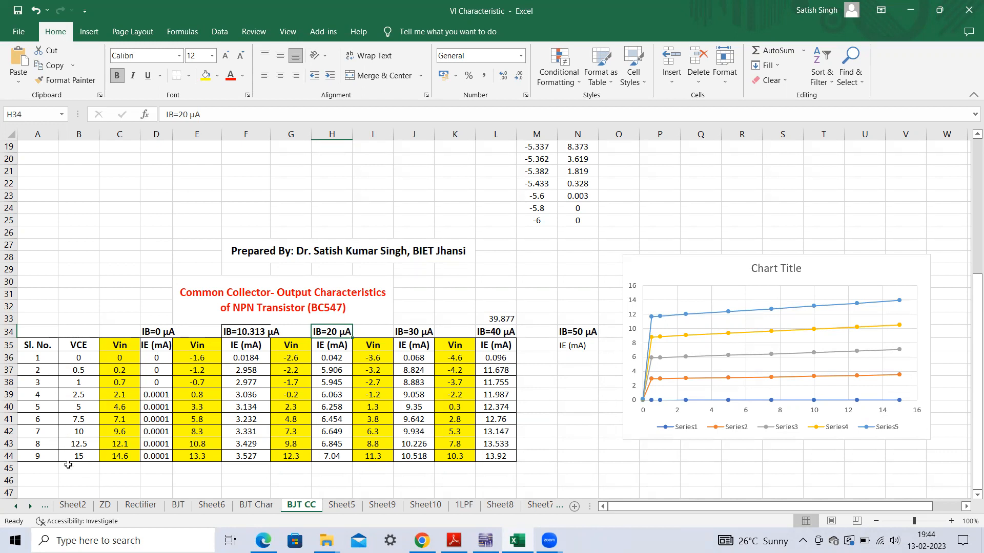
pyautogui.click(485, 540)
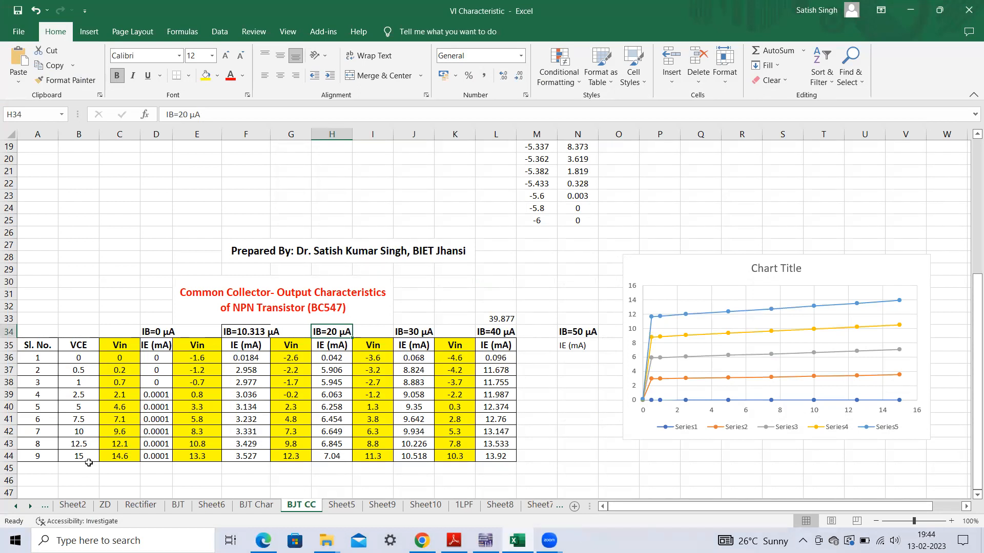
# - Move the output characteristics chart slightly up and right, and select the VCE column and all five IE columns in rows 36 to 44
pyautogui.moveTo(717, 270); pyautogui.dragTo(744, 238)
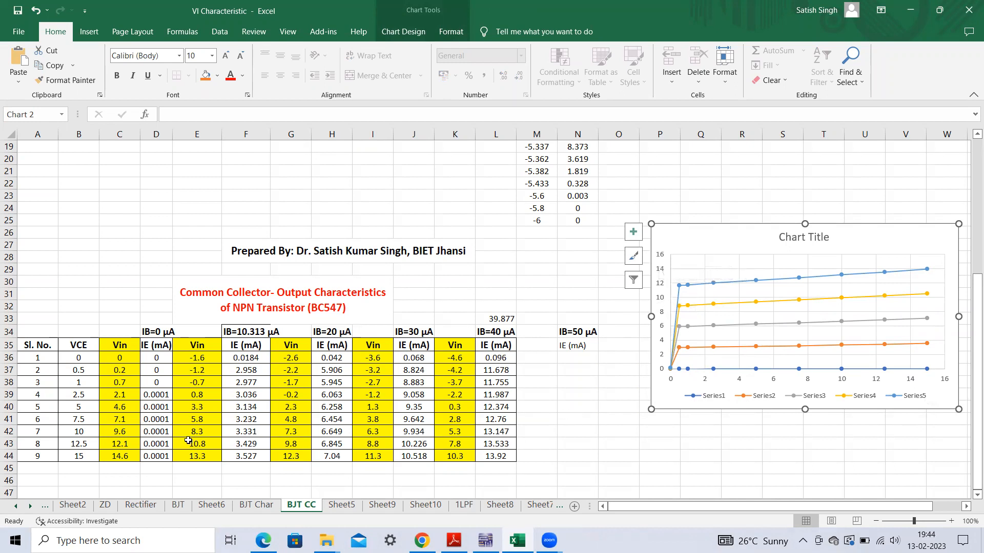
pyautogui.moveTo(81, 359); pyautogui.dragTo(75, 452)
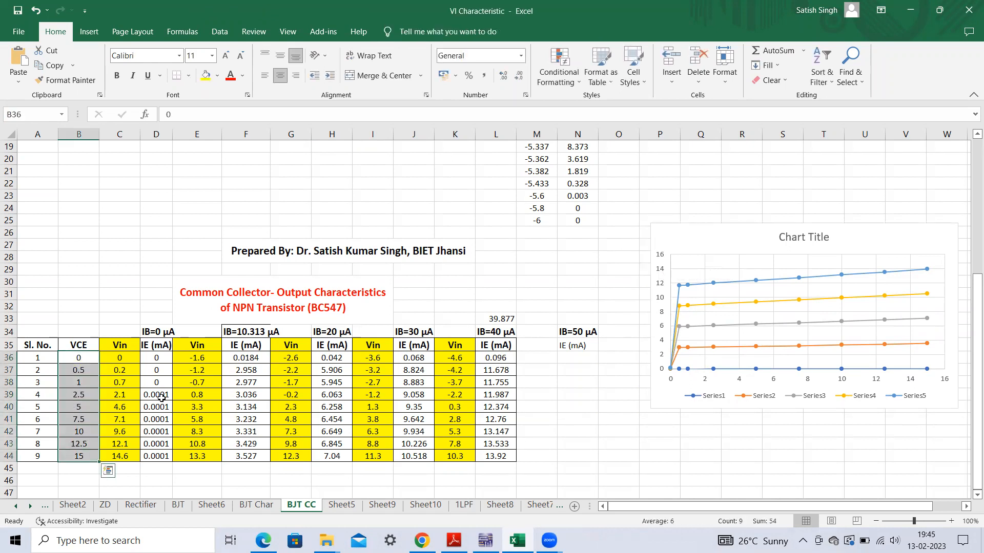
pyautogui.moveTo(161, 357); pyautogui.dragTo(159, 455)
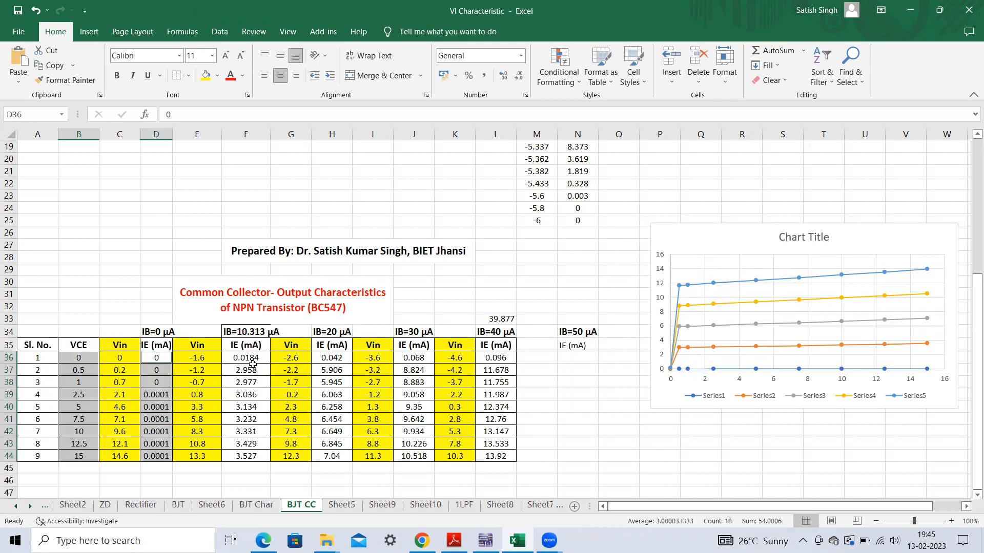
pyautogui.moveTo(253, 359); pyautogui.dragTo(258, 453)
pyautogui.moveTo(336, 359); pyautogui.dragTo(340, 455)
pyautogui.moveTo(415, 357); pyautogui.dragTo(421, 455)
pyautogui.moveTo(498, 359); pyautogui.dragTo(499, 455)
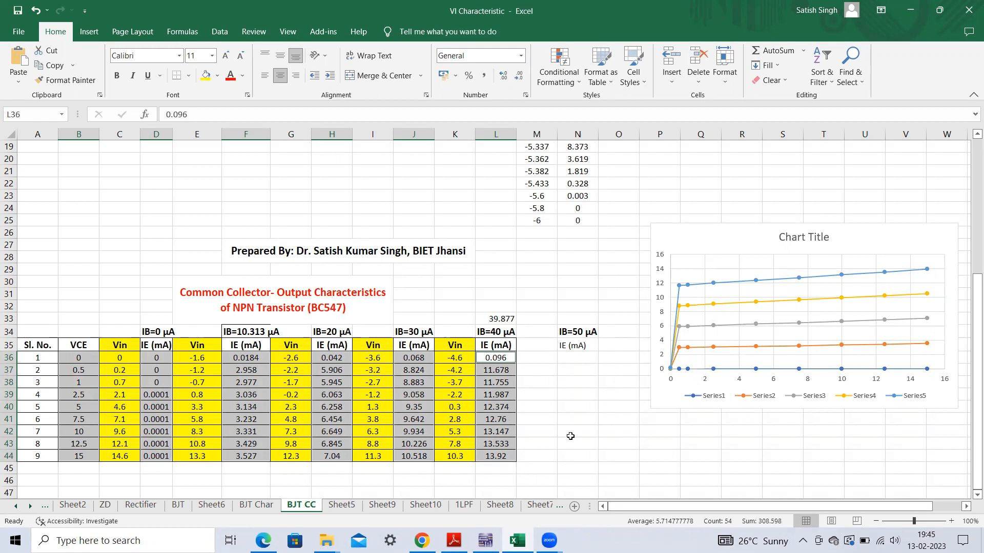
# - View the scatter chart types available for the selected data, close the list and view the input characteristics table and chart
pyautogui.click(90, 31)
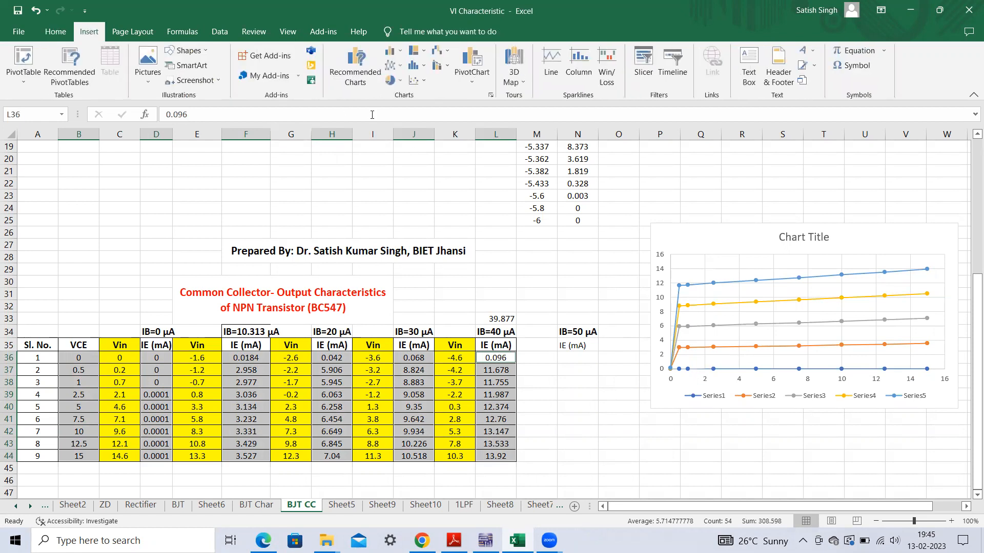
pyautogui.click(424, 83)
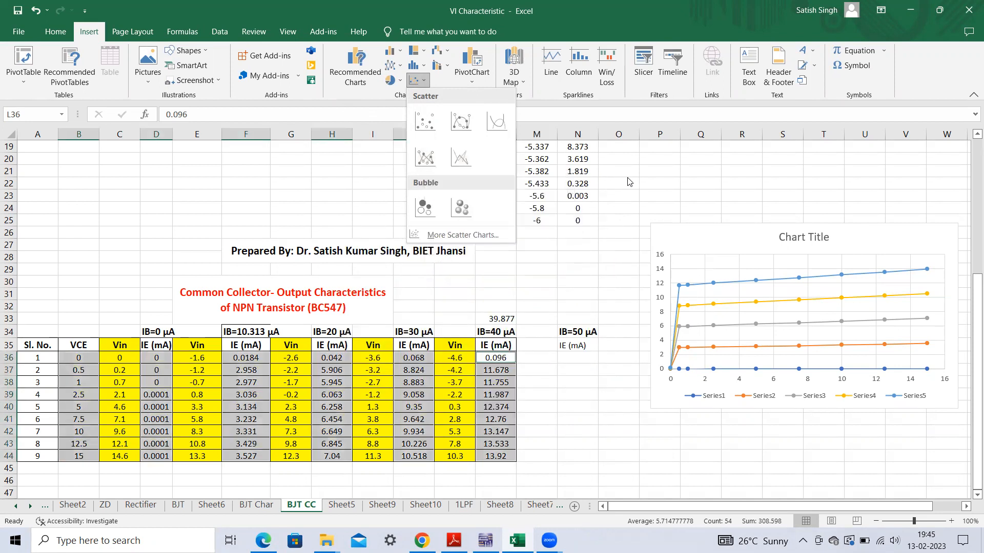
pyautogui.click(603, 411)
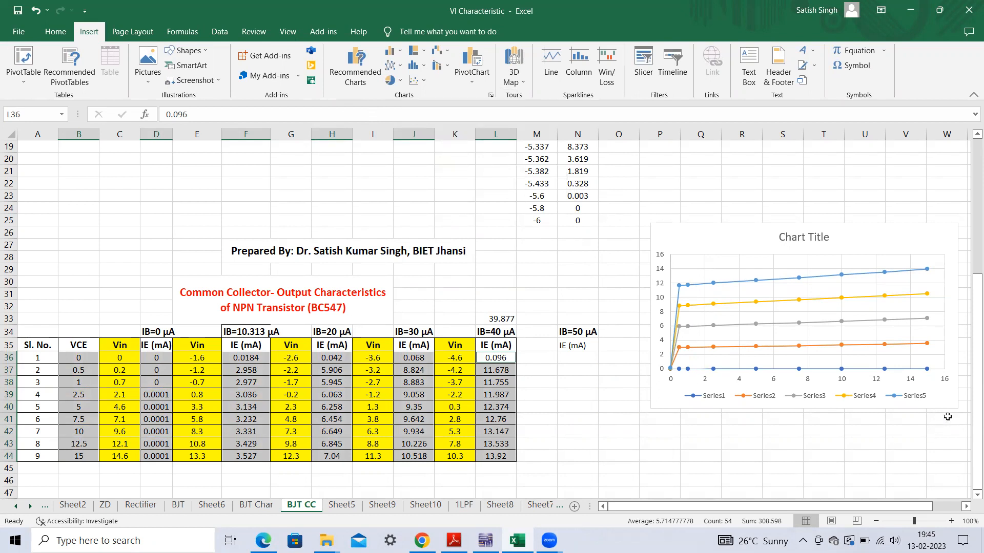
pyautogui.moveTo(970, 374); pyautogui.dragTo(969, 194)
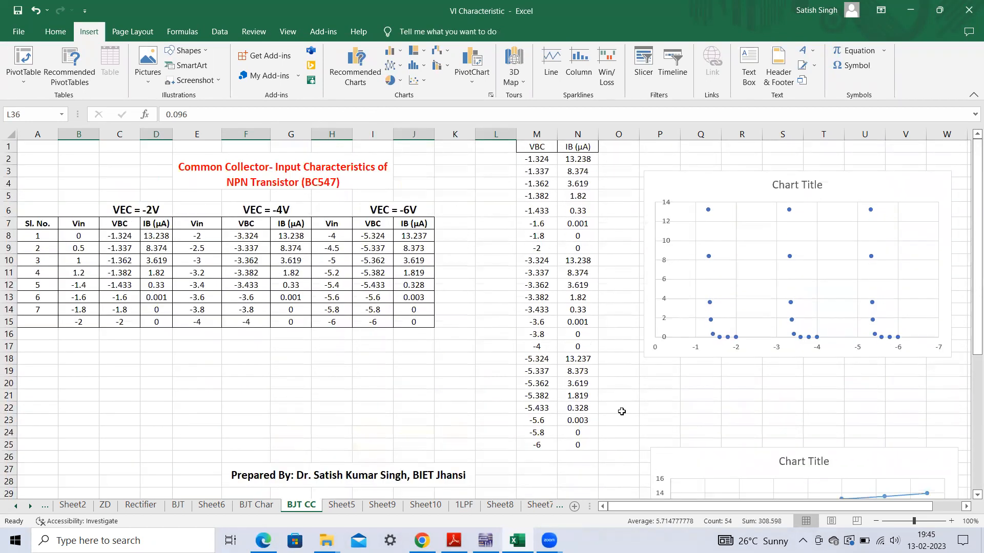